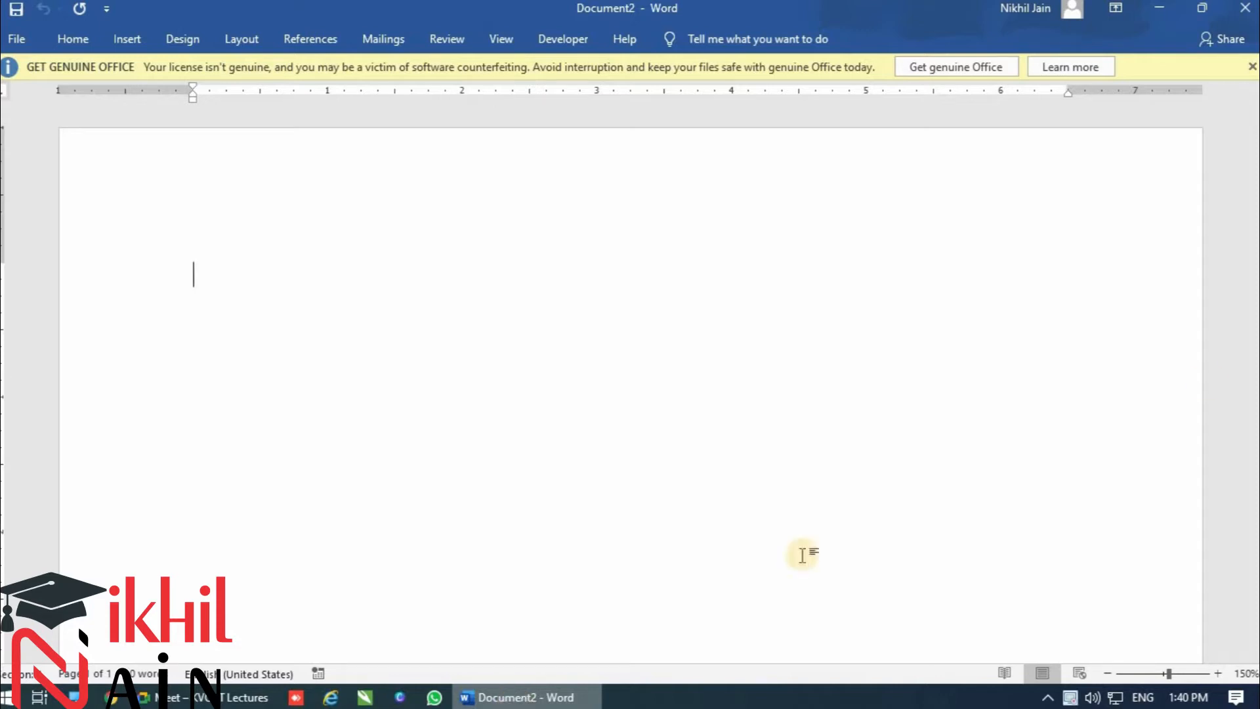
Dismiss the licence notice and generate eight paragraphs of sample text with the formula =rand(8).
{"action": "left_click", "coordinate": [1252, 66]}
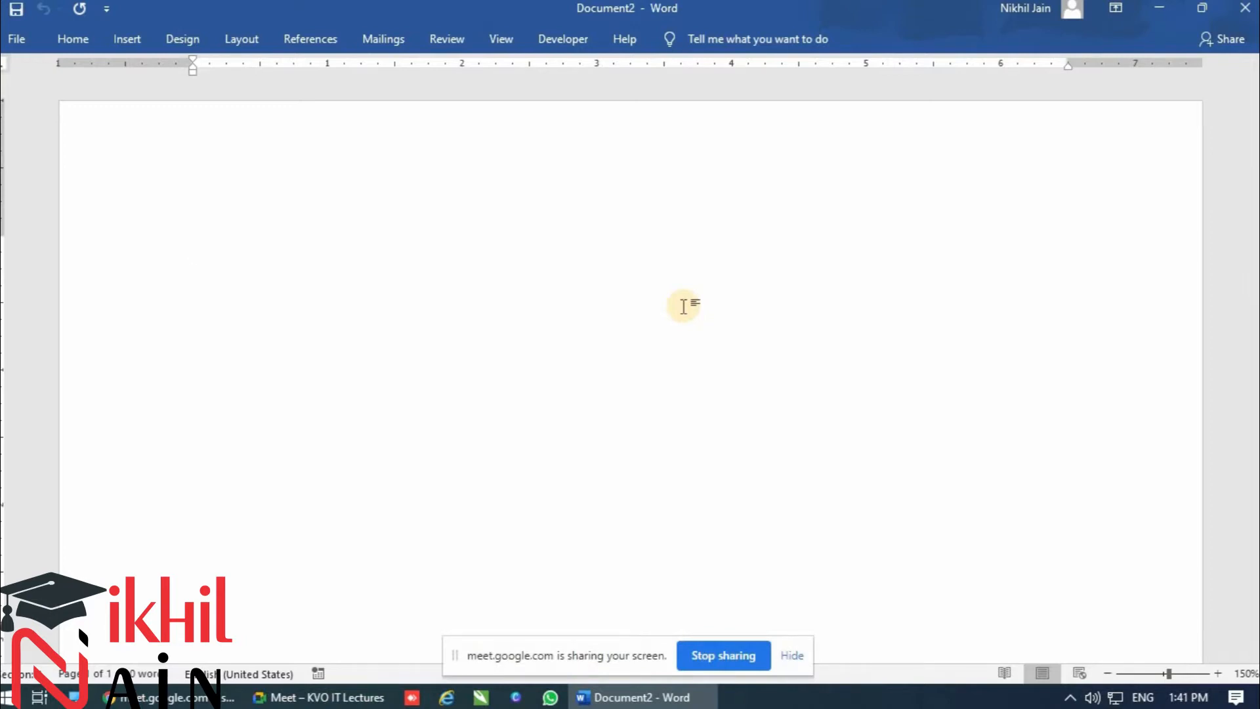
{"action": "type", "text": "=ran"}
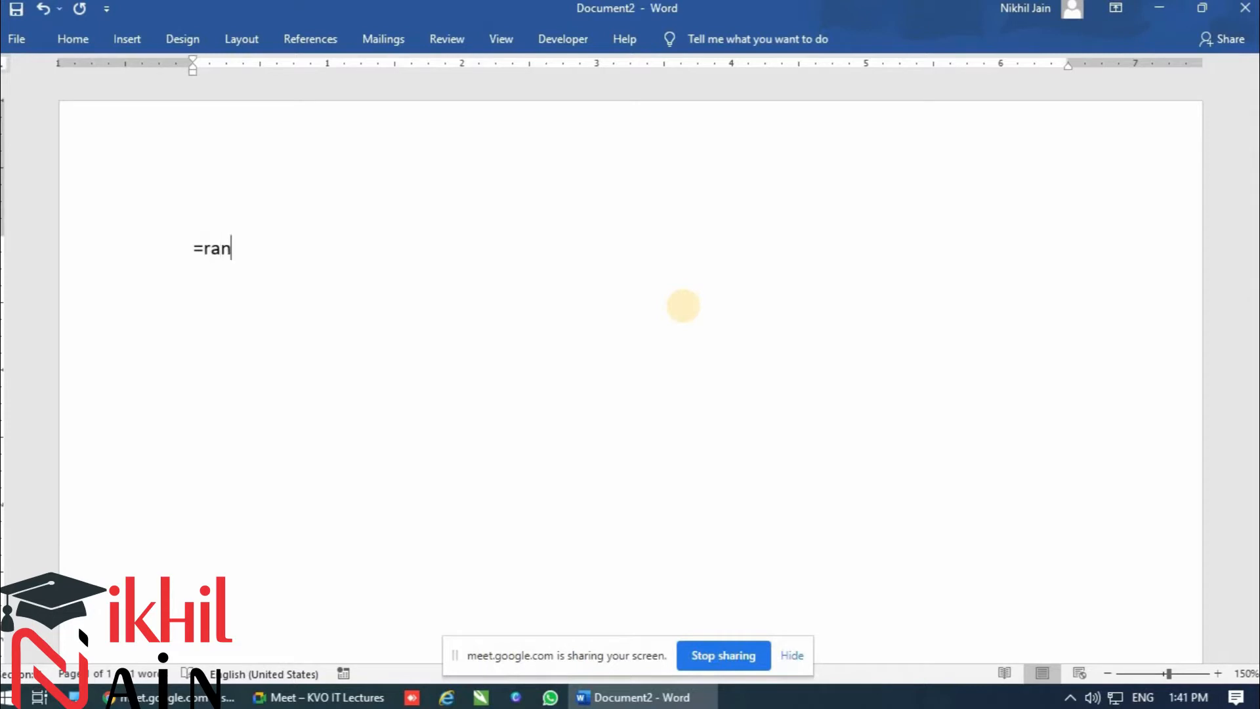
{"action": "type", "text": "d(*)"}
{"action": "key", "text": "BackSpace"}
{"action": "key", "text": "BackSpace"}
{"action": "type", "text": "8)"}
{"action": "key", "text": "Return"}
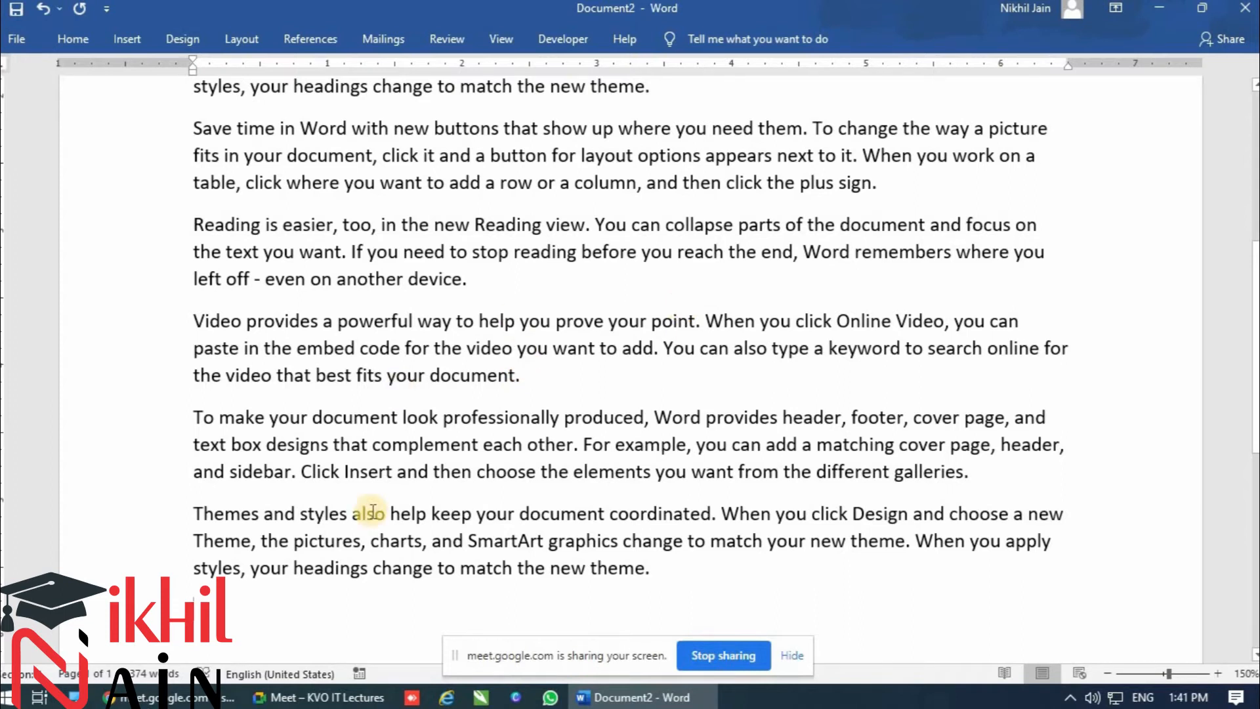
Undo the generated text, change the formula to =rand(2) and generate two sample paragraphs.
{"action": "key", "text": "ctrl+z"}
{"action": "left_click", "coordinate": [258, 248]}
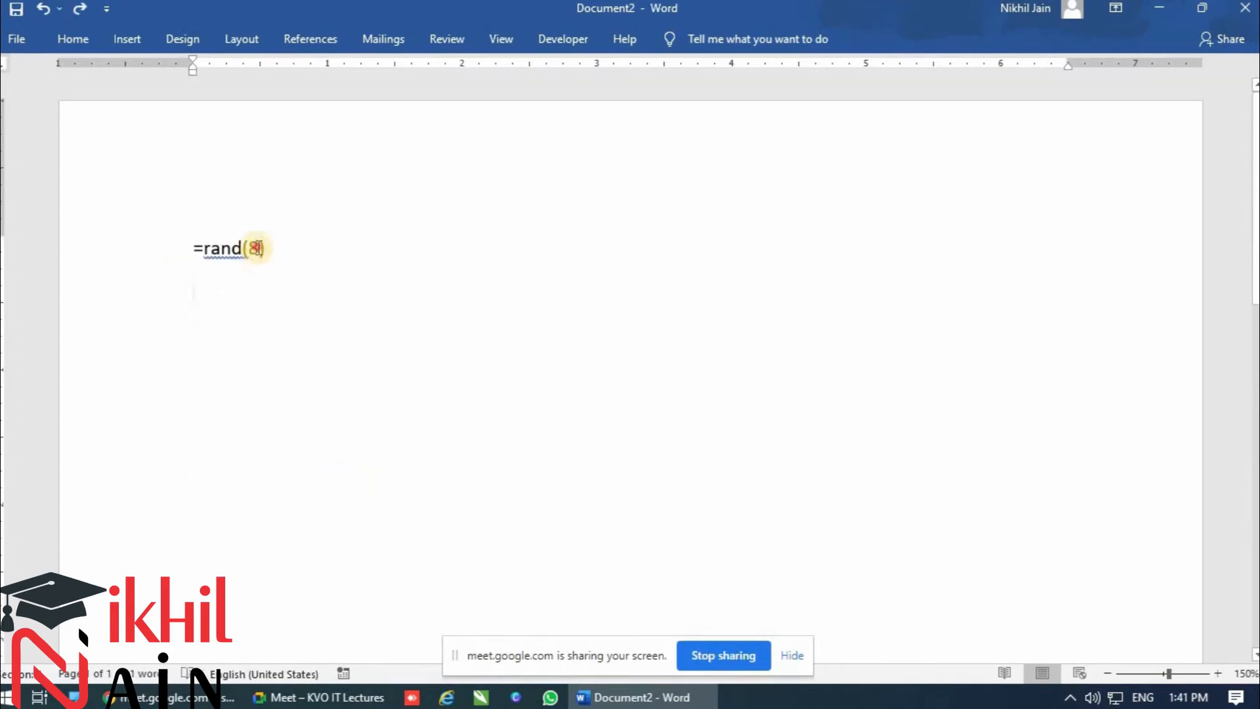
{"action": "key", "text": "BackSpace"}
{"action": "type", "text": "2"}
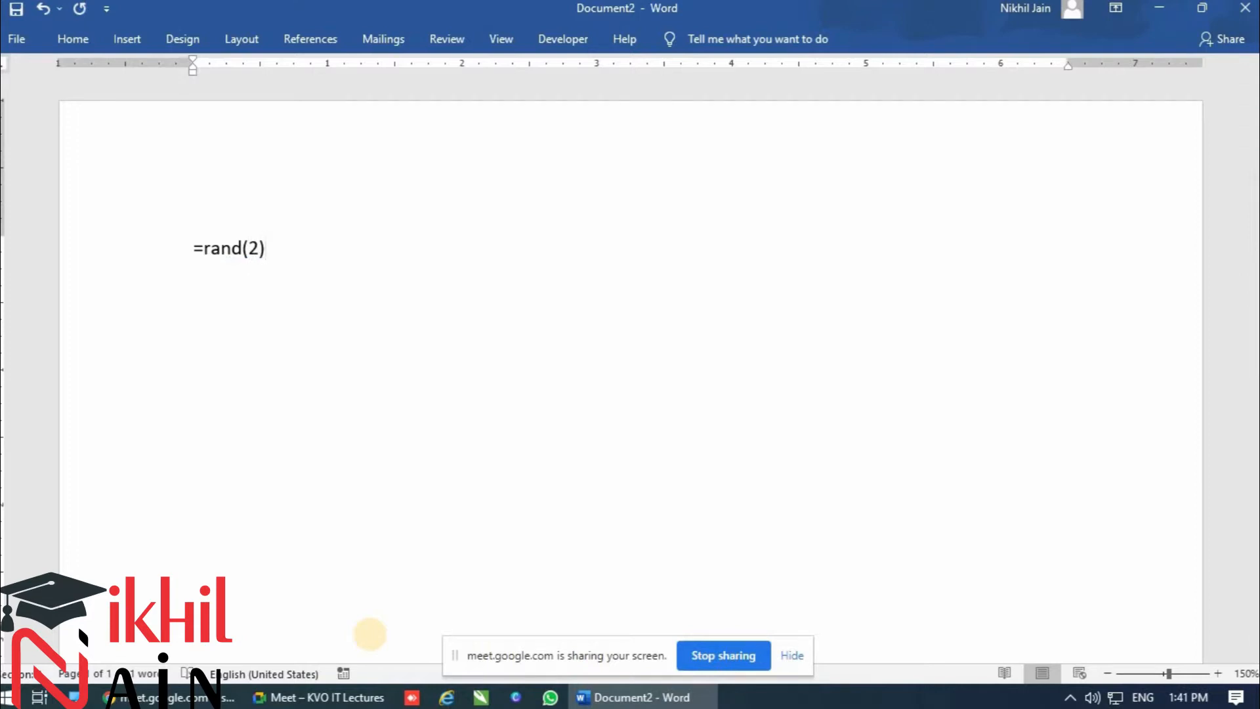
{"action": "key", "text": "Return"}
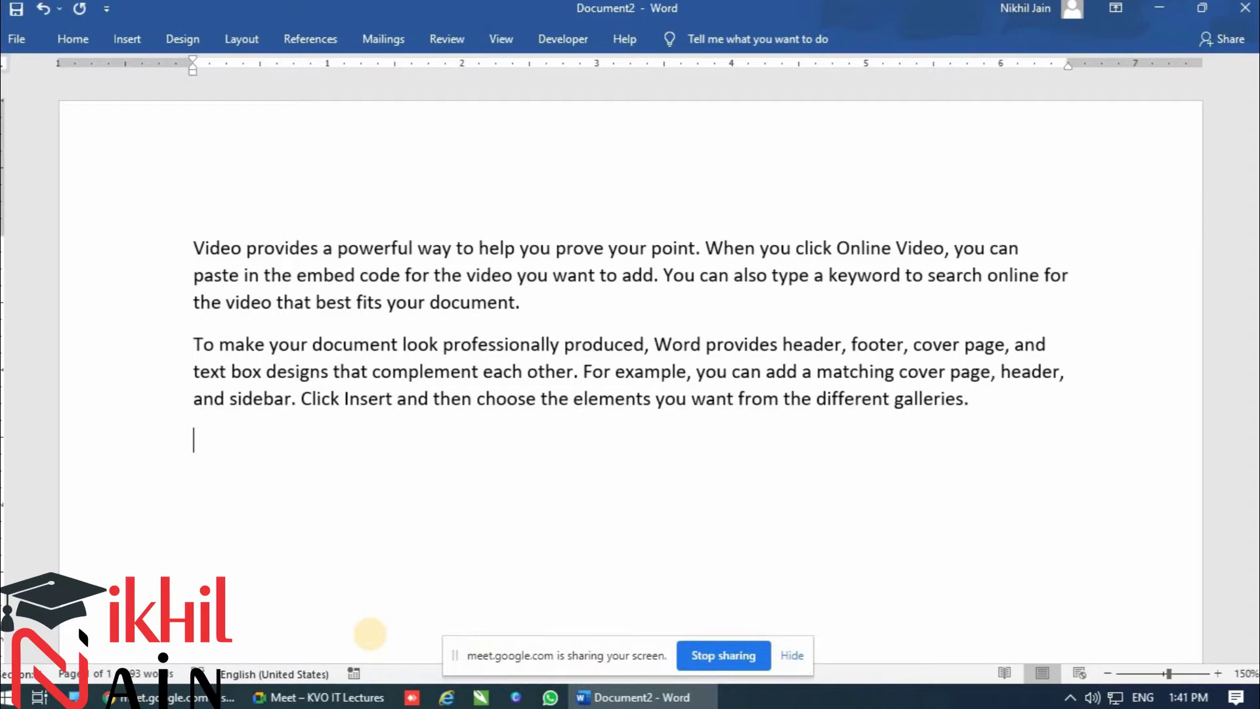
Undo the text generation back to the =rand(2) formula and keep the ribbon permanently expanded.
{"action": "key", "text": "ctrl+z"}
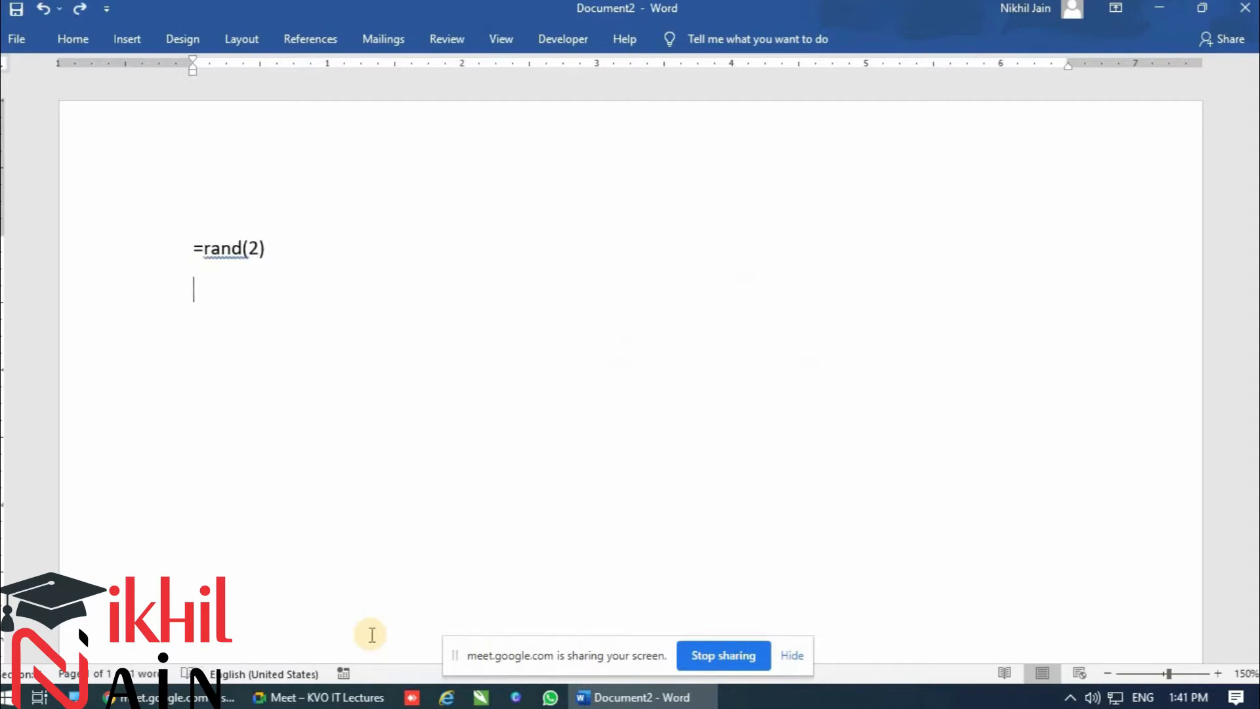
{"action": "key", "text": "BackSpace"}
{"action": "key", "text": "Right"}
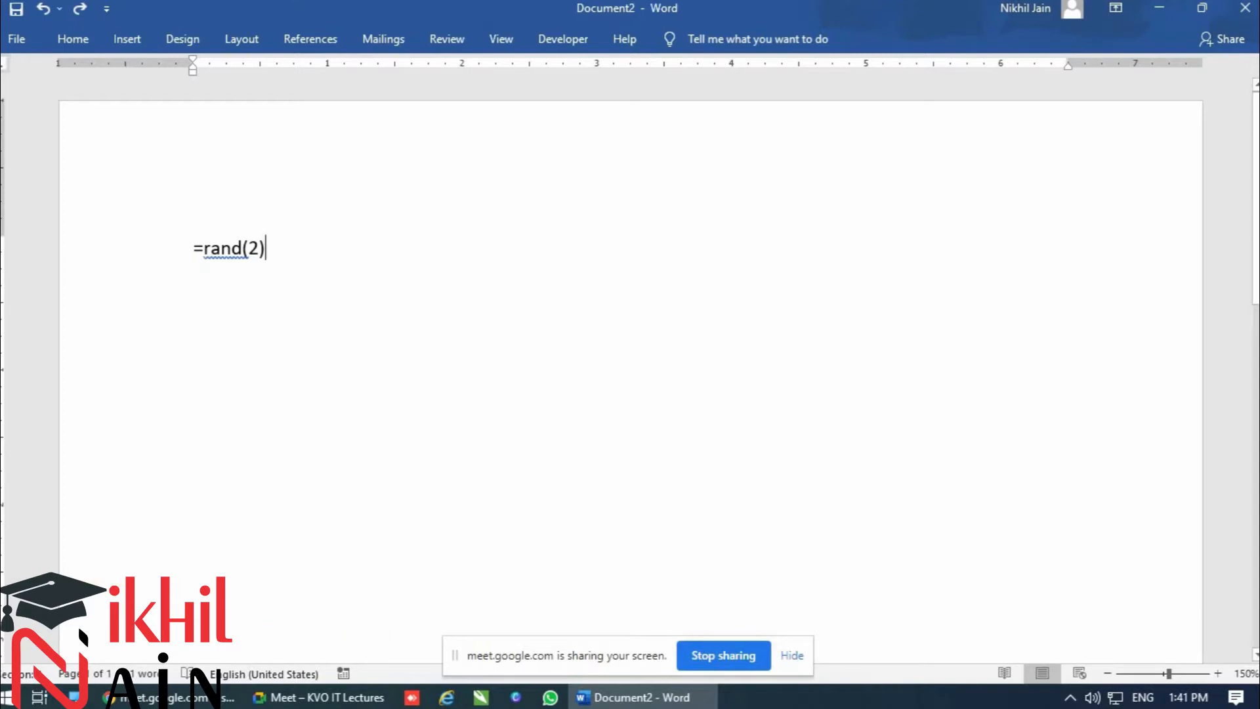
{"action": "double_click", "coordinate": [68, 36]}
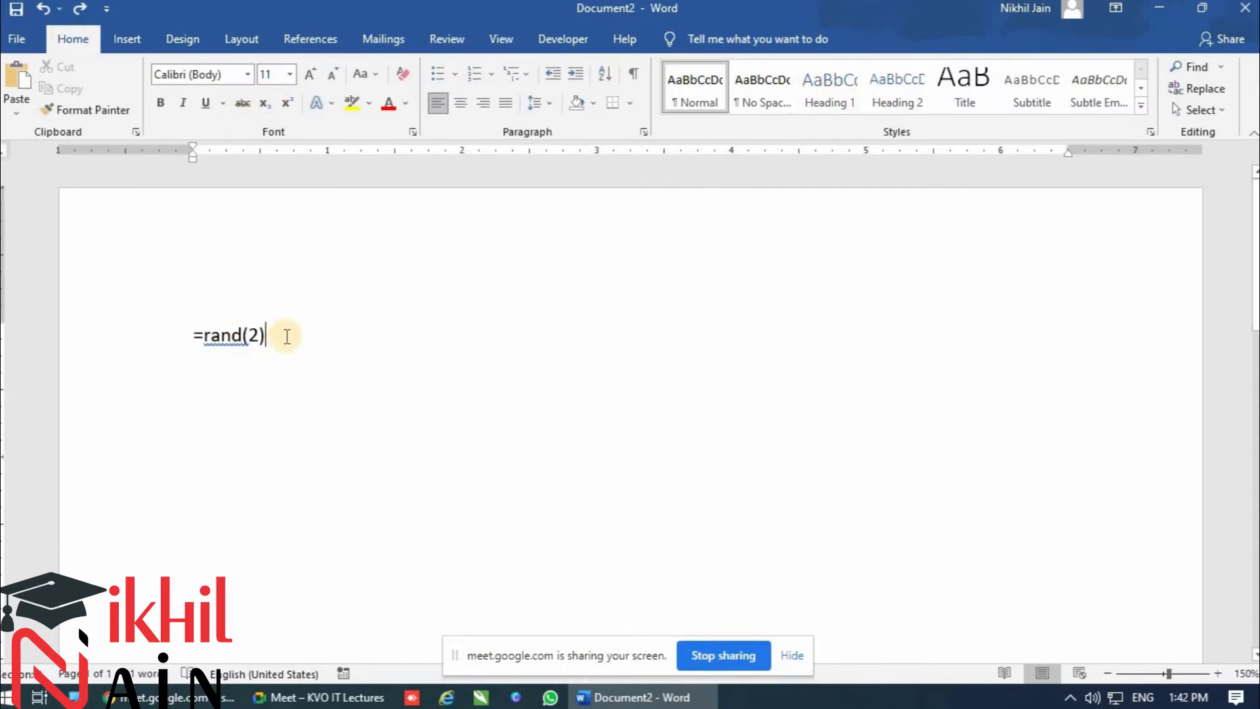
Generate two sample paragraphs again from the =rand(2) formula and select the first paragraph.
{"action": "key", "text": "Return"}
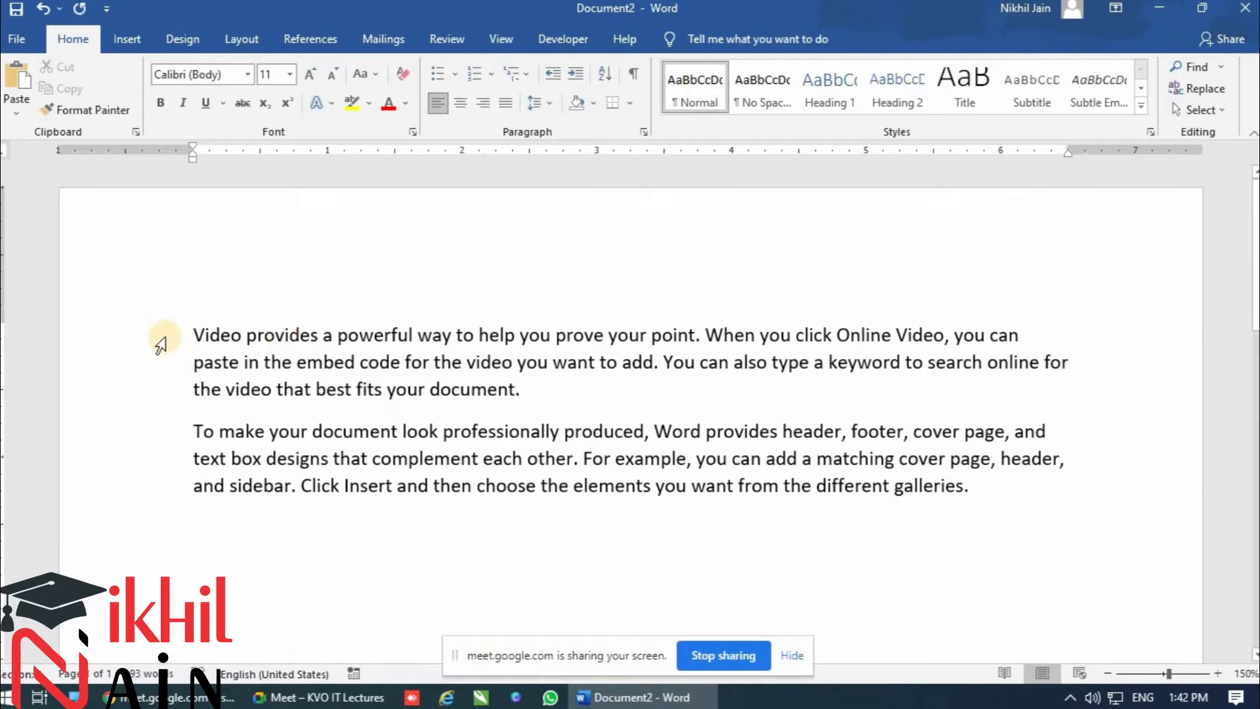
{"action": "double_click", "coordinate": [177, 394]}
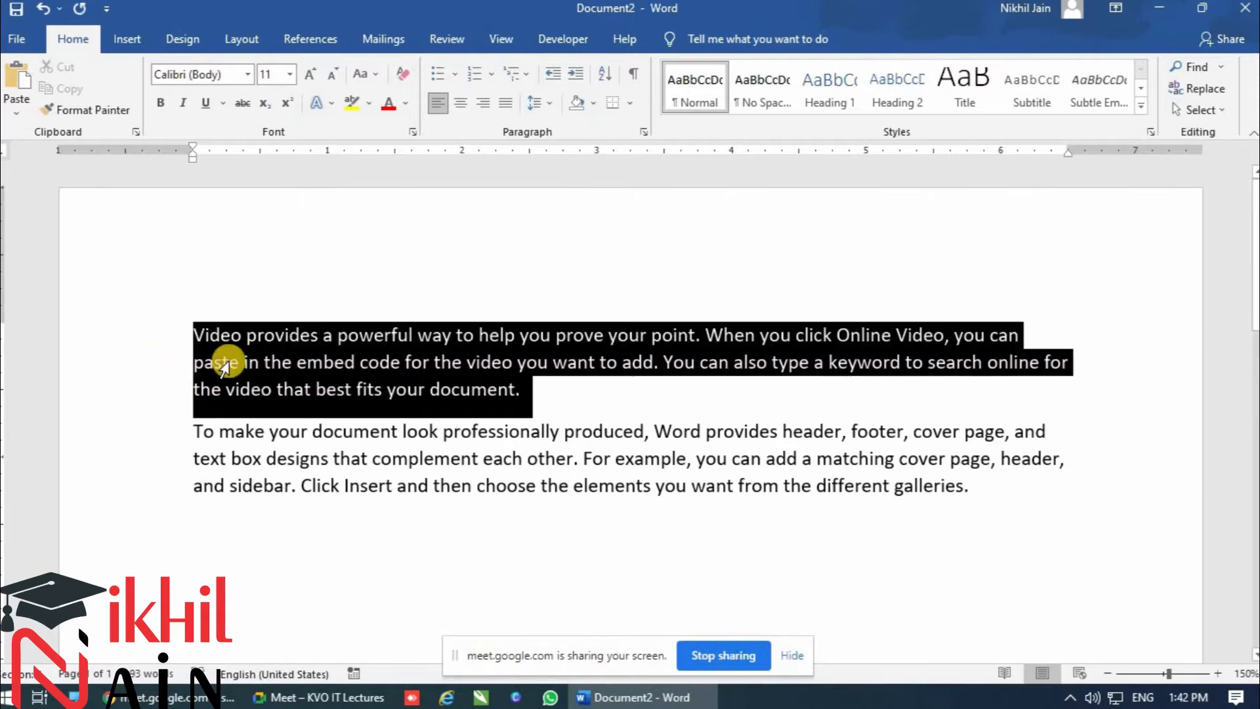
{"action": "left_click", "coordinate": [289, 399]}
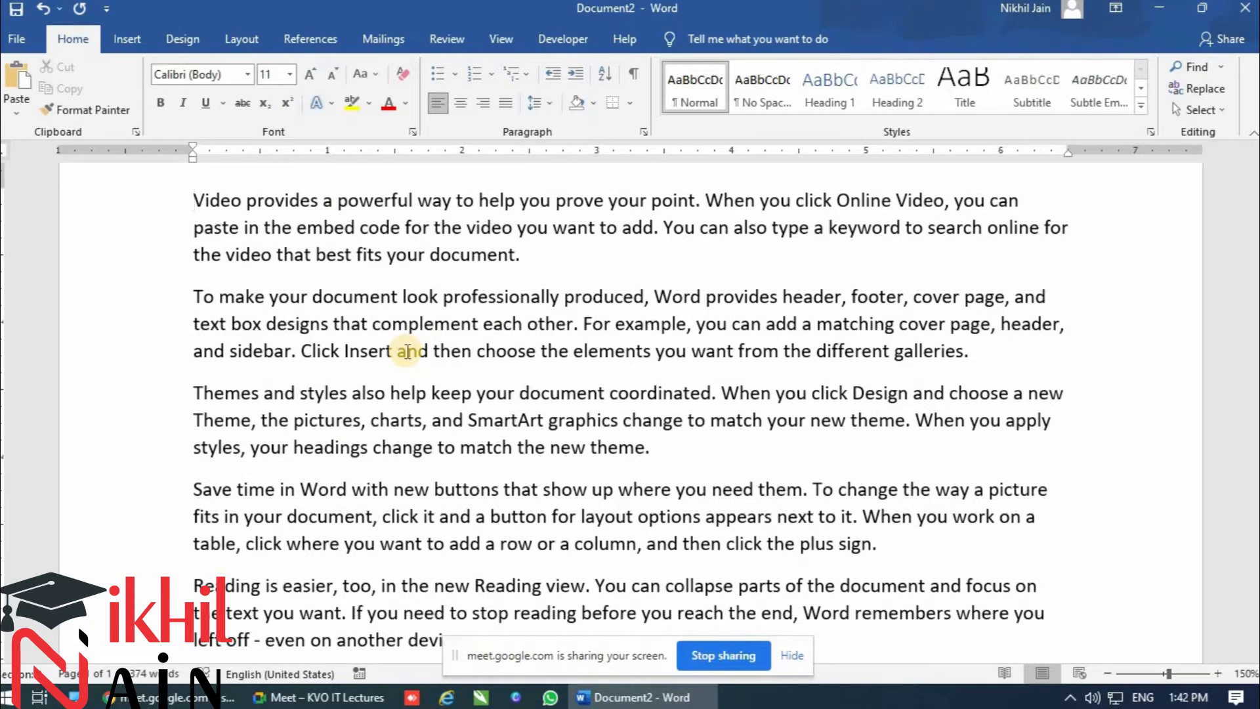
Select all the text in the document and set the paragraph spacing after to 0 pt.
{"action": "scroll", "coordinate": [234, 298], "scroll_direction": "up", "scroll_amount": 3}
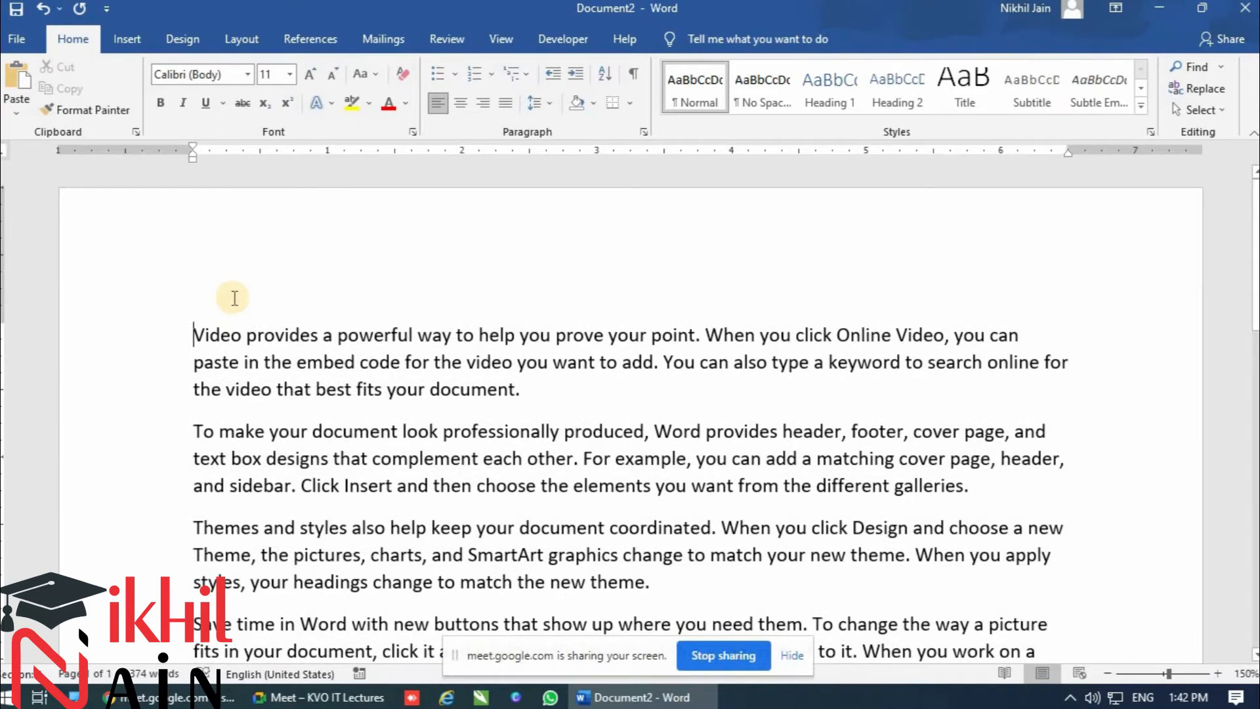
{"action": "scroll", "coordinate": [234, 298], "scroll_direction": "down", "scroll_amount": 1}
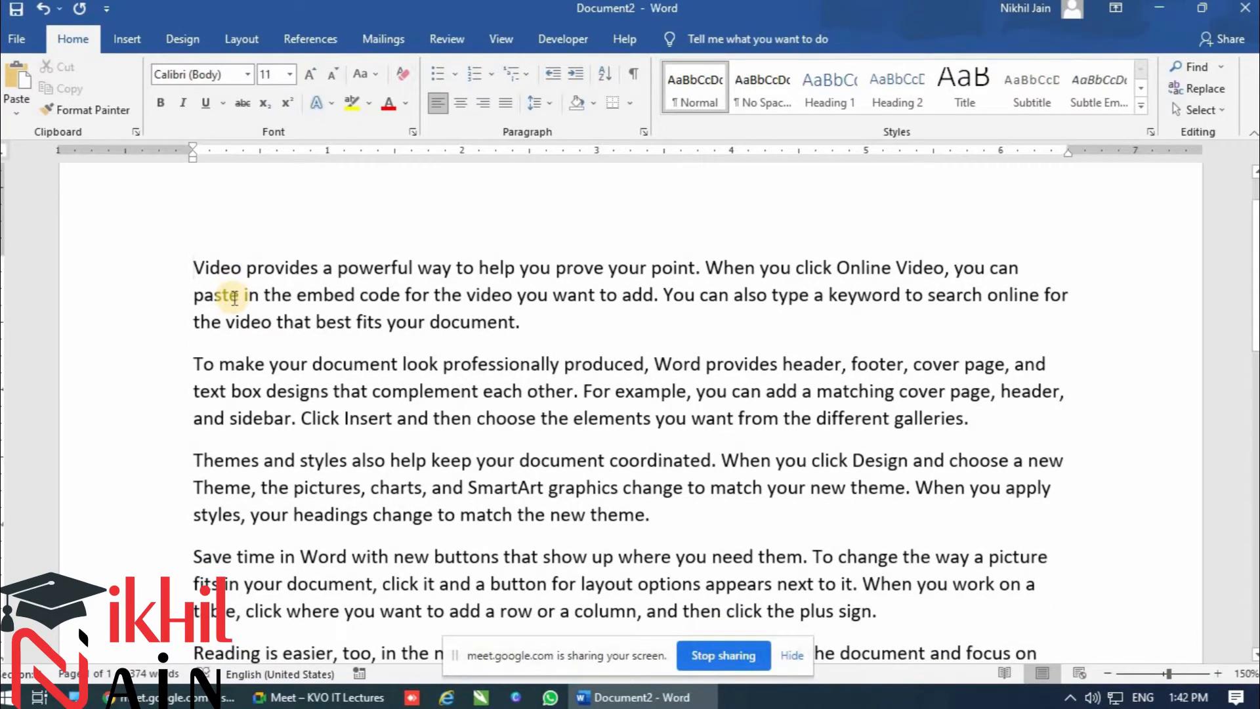
{"action": "key", "text": "ctrl+a"}
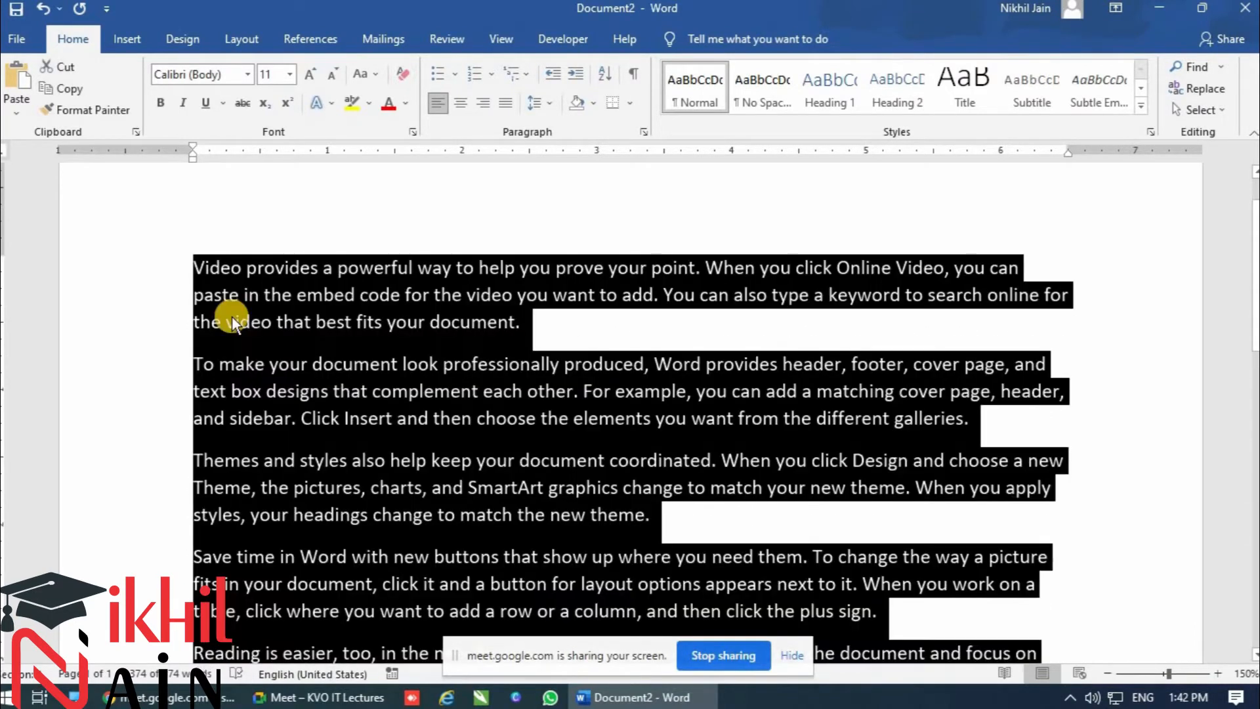
{"action": "scroll", "coordinate": [260, 333], "scroll_direction": "down", "scroll_amount": 1}
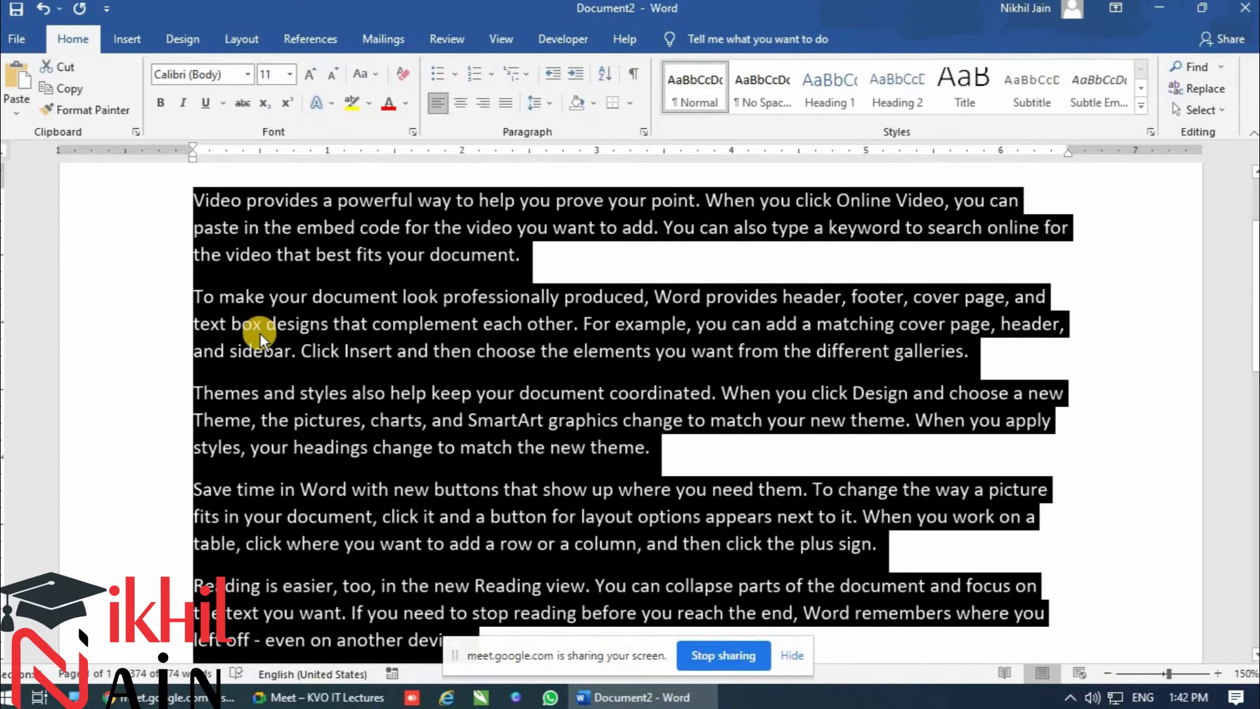
{"action": "left_click", "coordinate": [240, 35]}
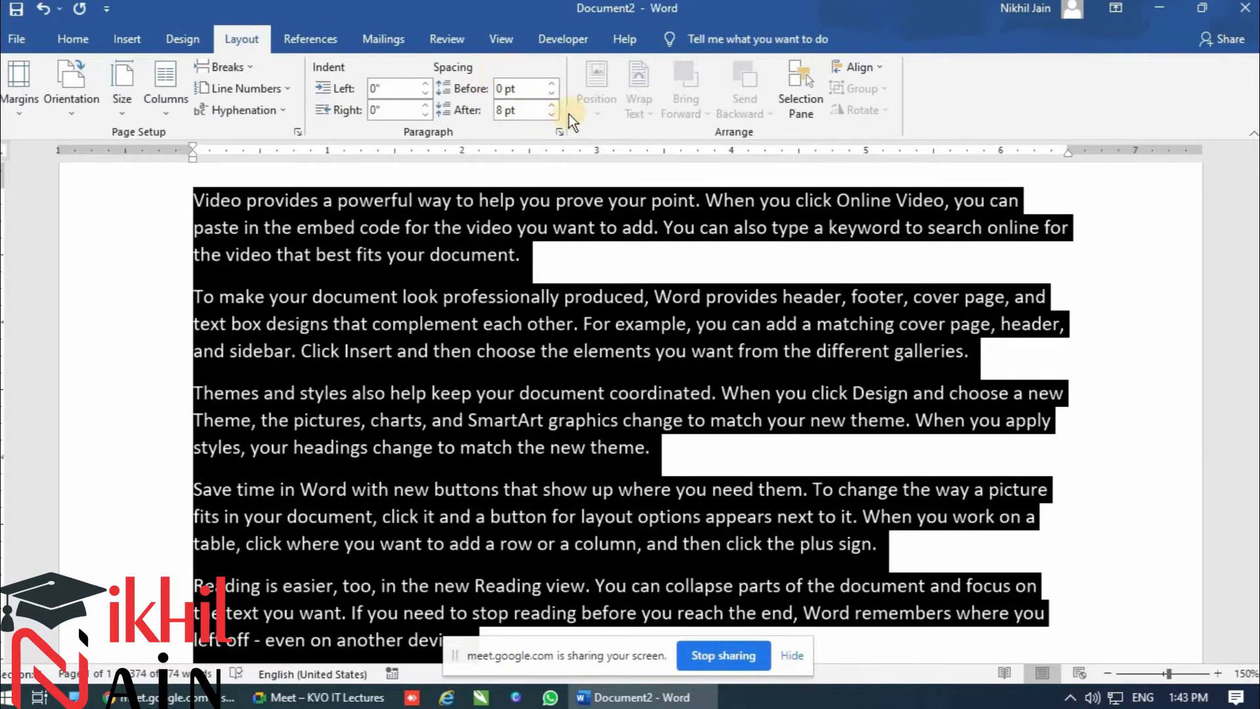
{"action": "left_click", "coordinate": [551, 116]}
{"action": "left_click", "coordinate": [551, 116]}
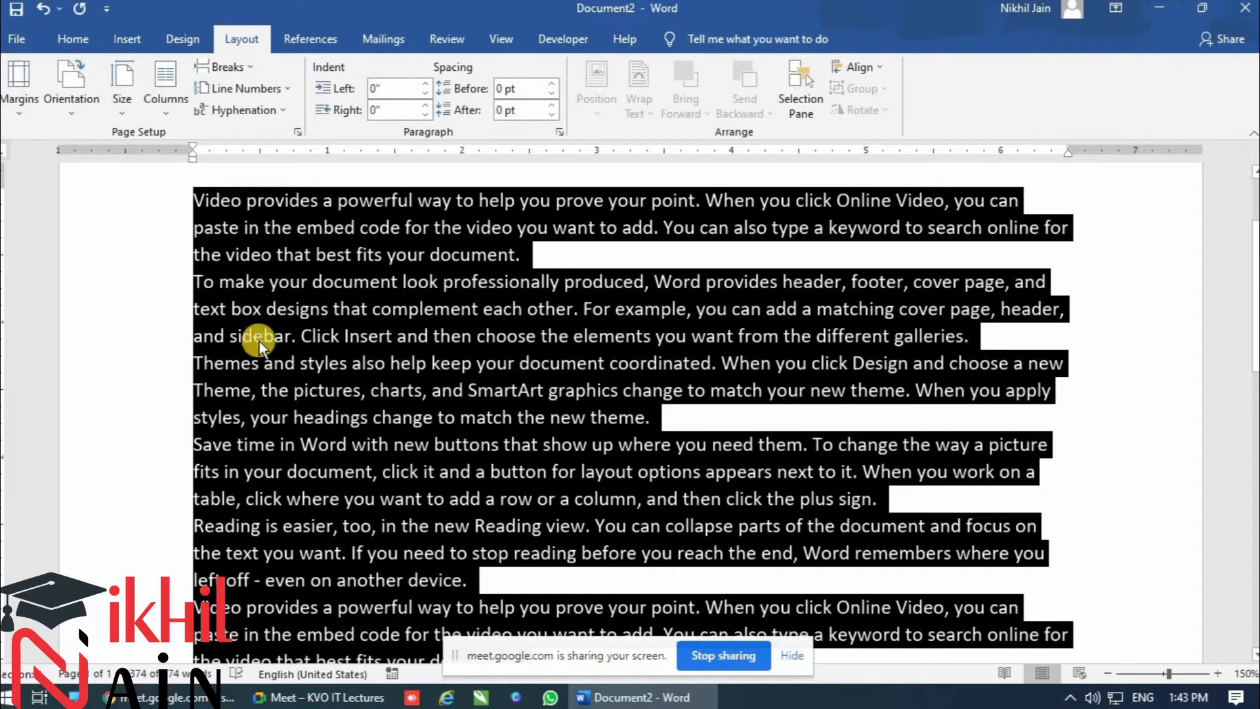
Increase the selected paragraphs' spacing before and after to 18 pt each.
{"action": "left_click", "coordinate": [552, 83]}
{"action": "left_click", "coordinate": [553, 107]}
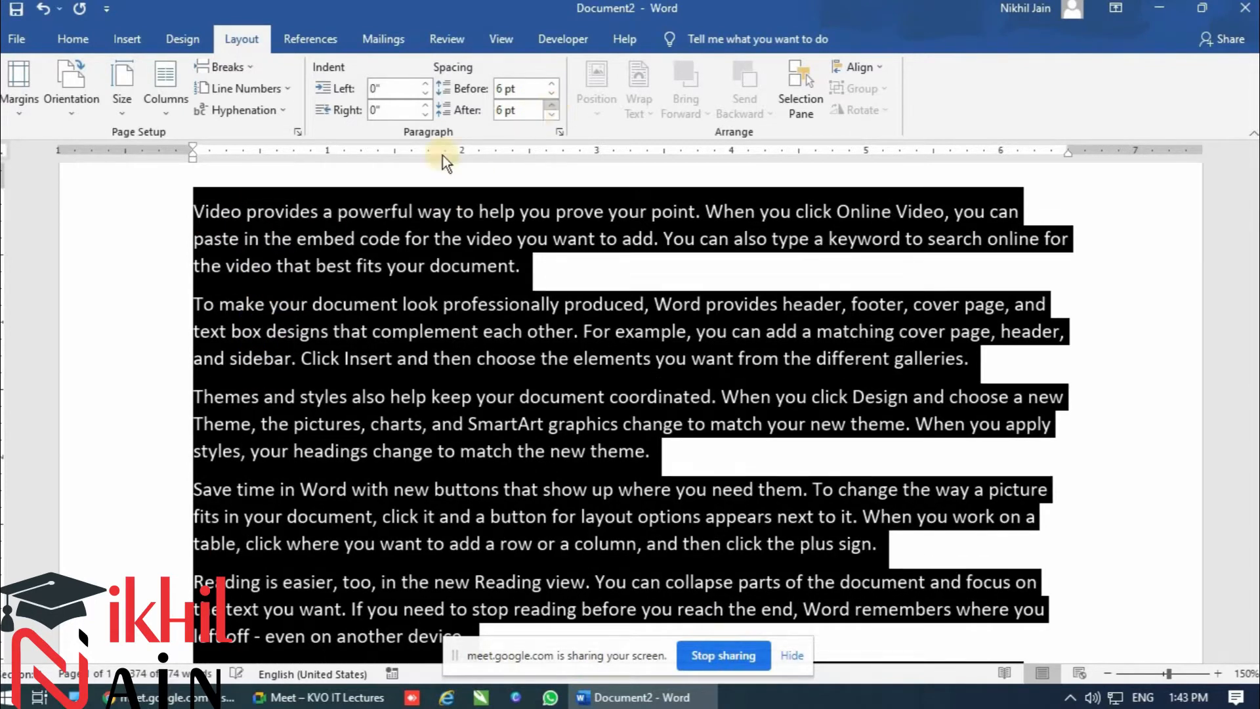
{"action": "left_click", "coordinate": [551, 107]}
{"action": "left_click", "coordinate": [552, 105]}
{"action": "left_click", "coordinate": [552, 84]}
{"action": "left_click", "coordinate": [551, 84]}
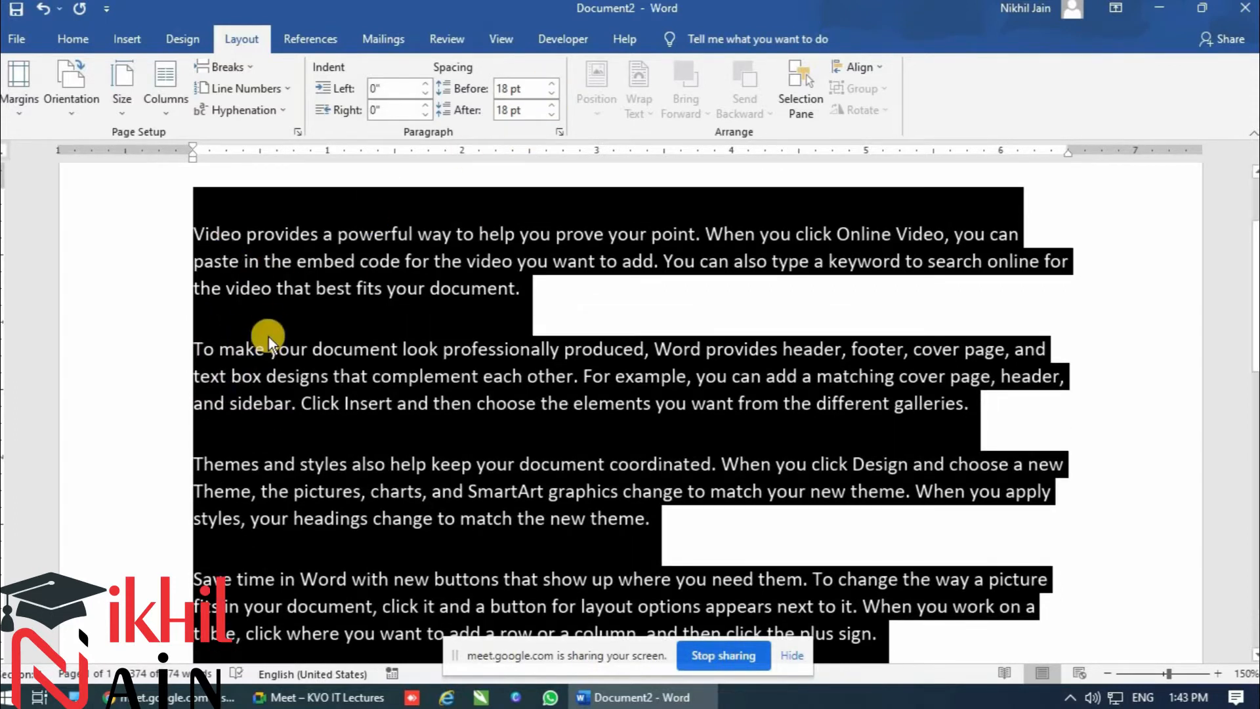
Reduce the selected paragraphs' spacing before and after to 6 pt each.
{"action": "scroll", "coordinate": [277, 323], "scroll_direction": "up", "scroll_amount": 1}
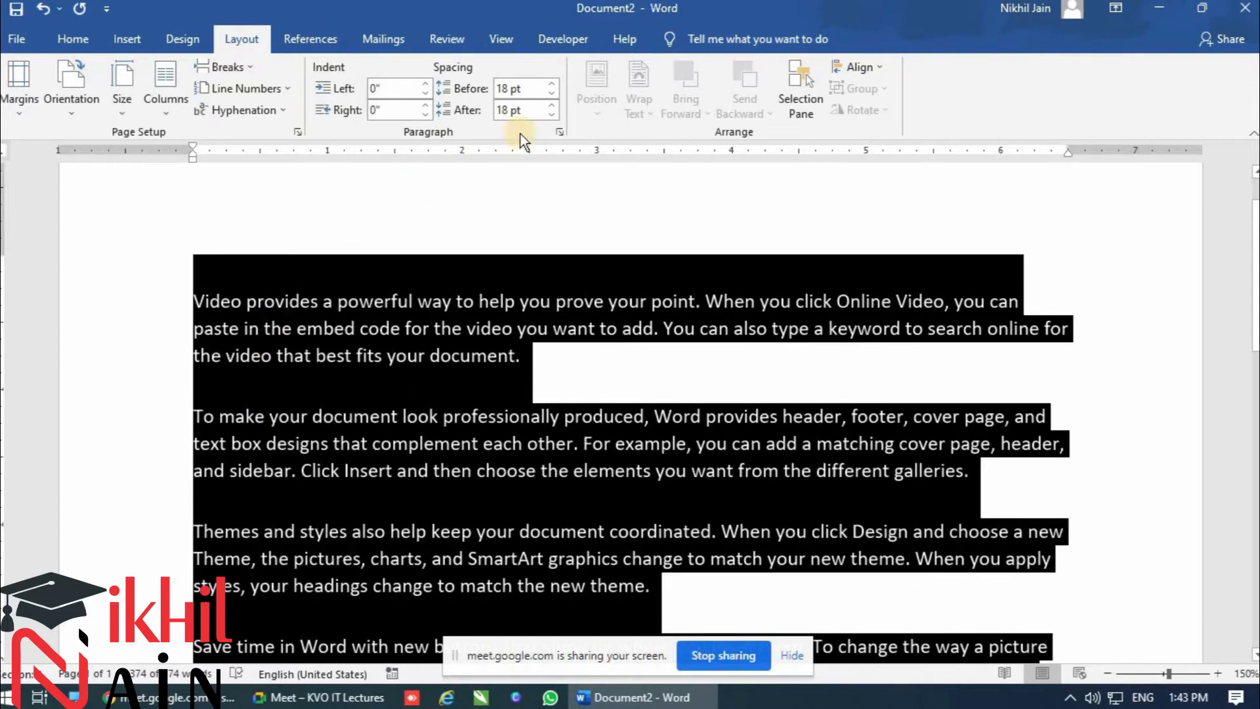
{"action": "left_click", "coordinate": [551, 94]}
{"action": "left_click", "coordinate": [551, 93]}
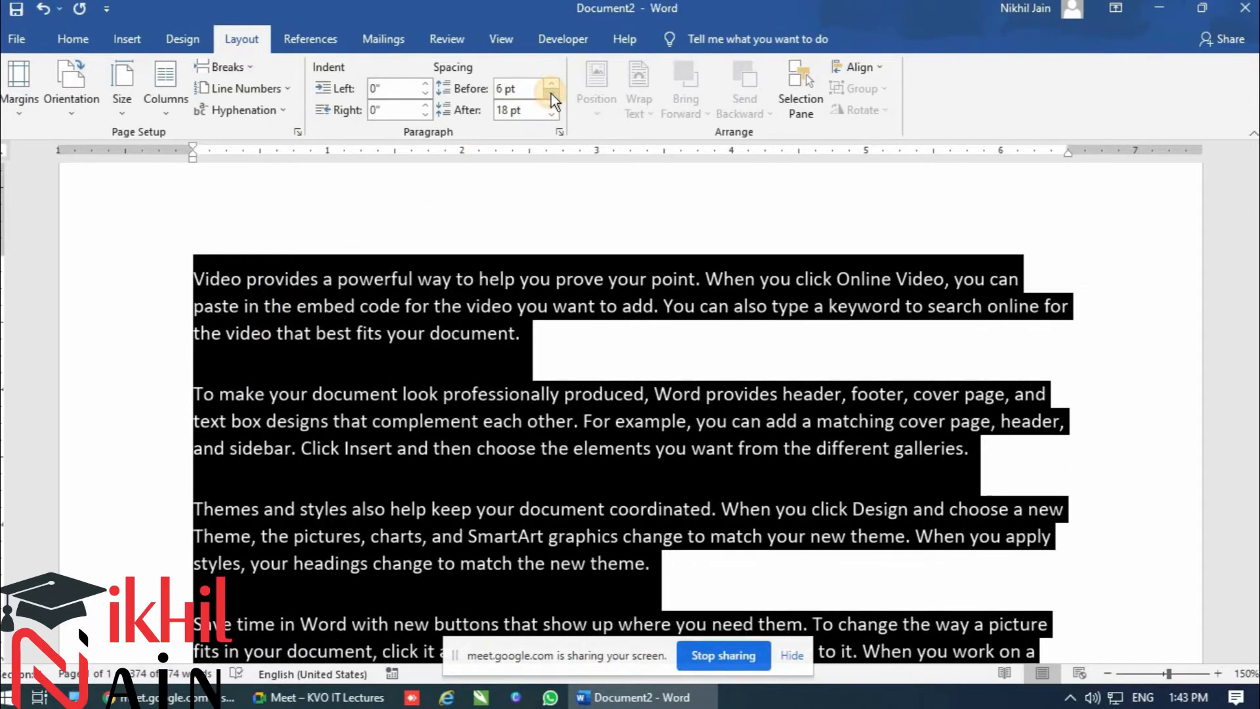
{"action": "left_click", "coordinate": [552, 114]}
{"action": "left_click", "coordinate": [552, 115]}
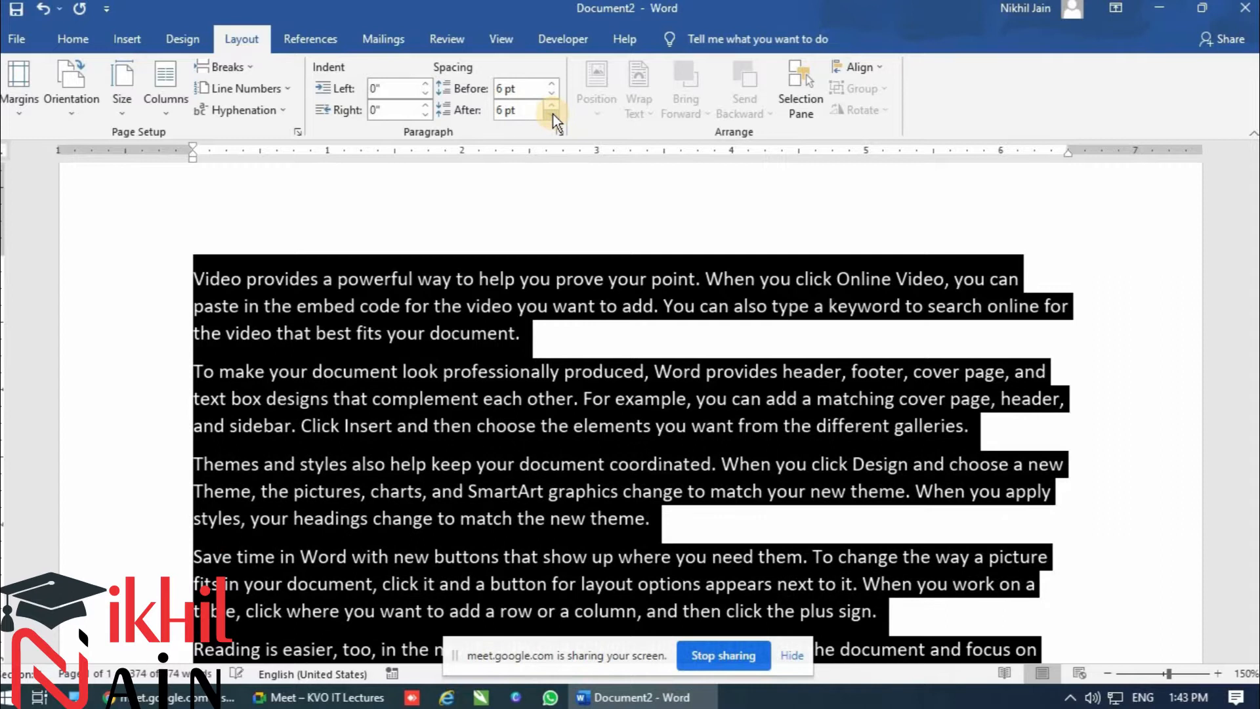
{"action": "scroll", "coordinate": [258, 285], "scroll_direction": "down", "scroll_amount": 1}
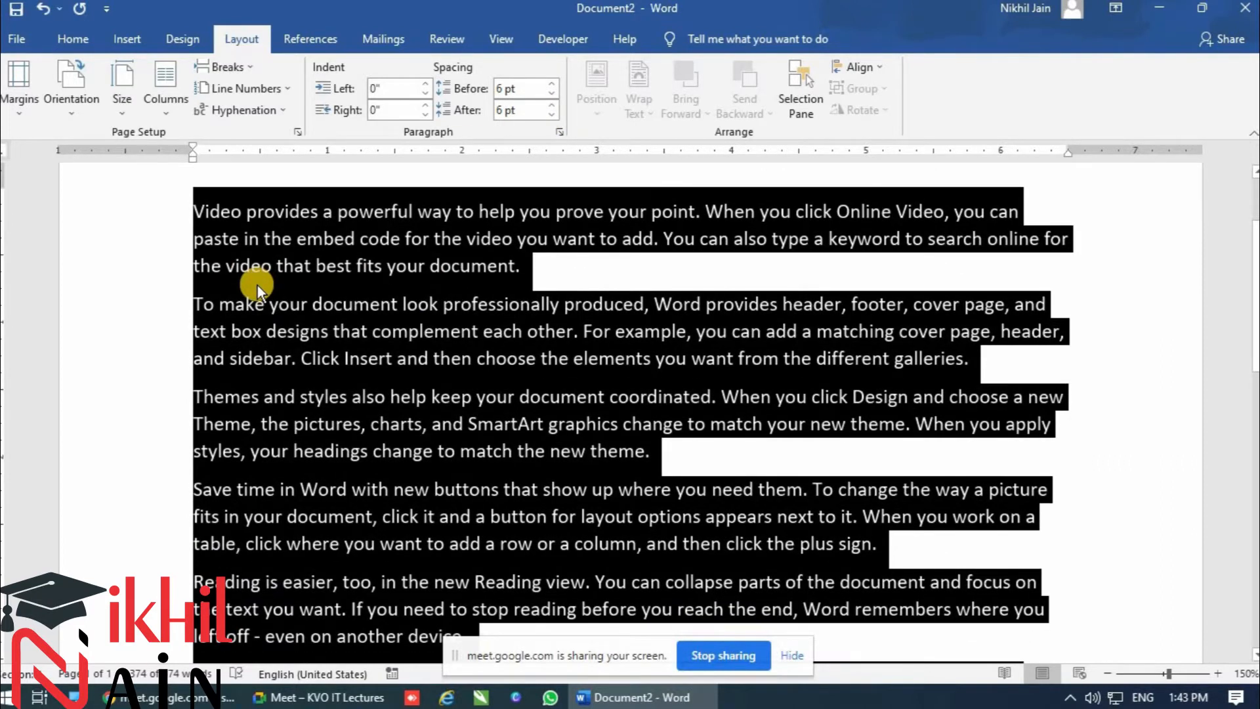
{"action": "scroll", "coordinate": [281, 336], "scroll_direction": "down", "scroll_amount": 8}
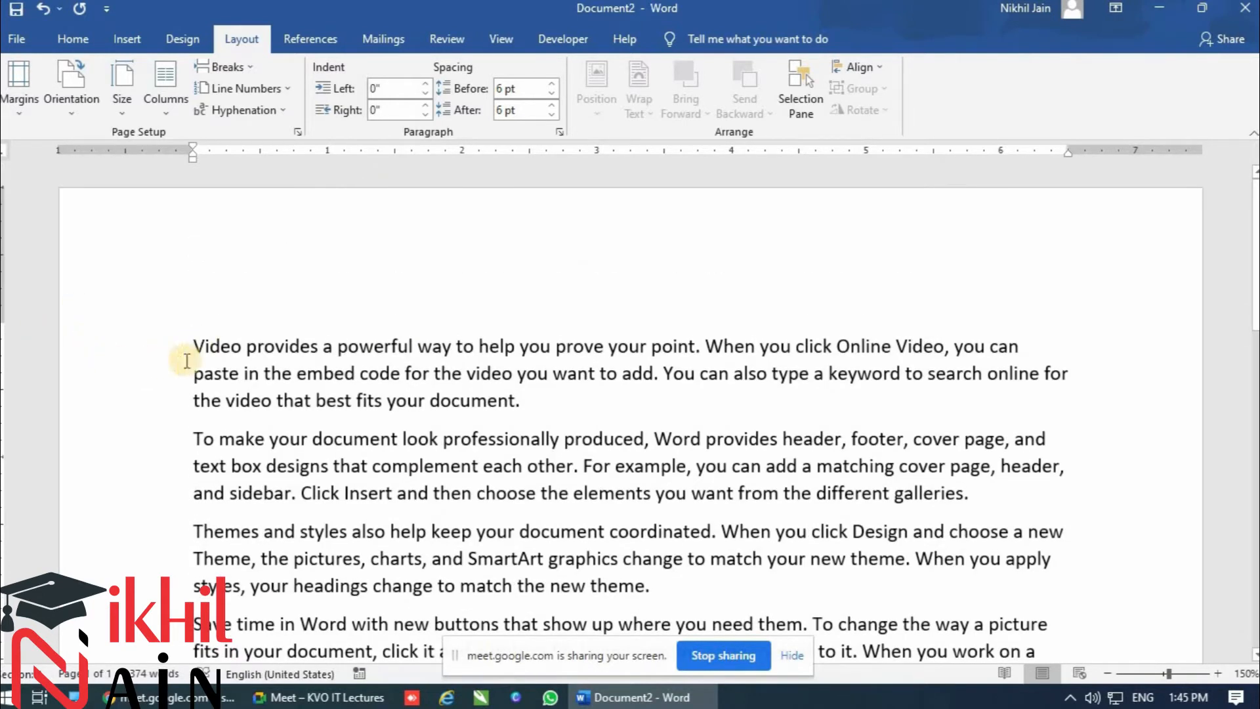
Select the first paragraph and set its font to Comic Sans MS at size 14.
{"action": "left_click_drag", "start_coordinate": [155, 347], "coordinate": [146, 411]}
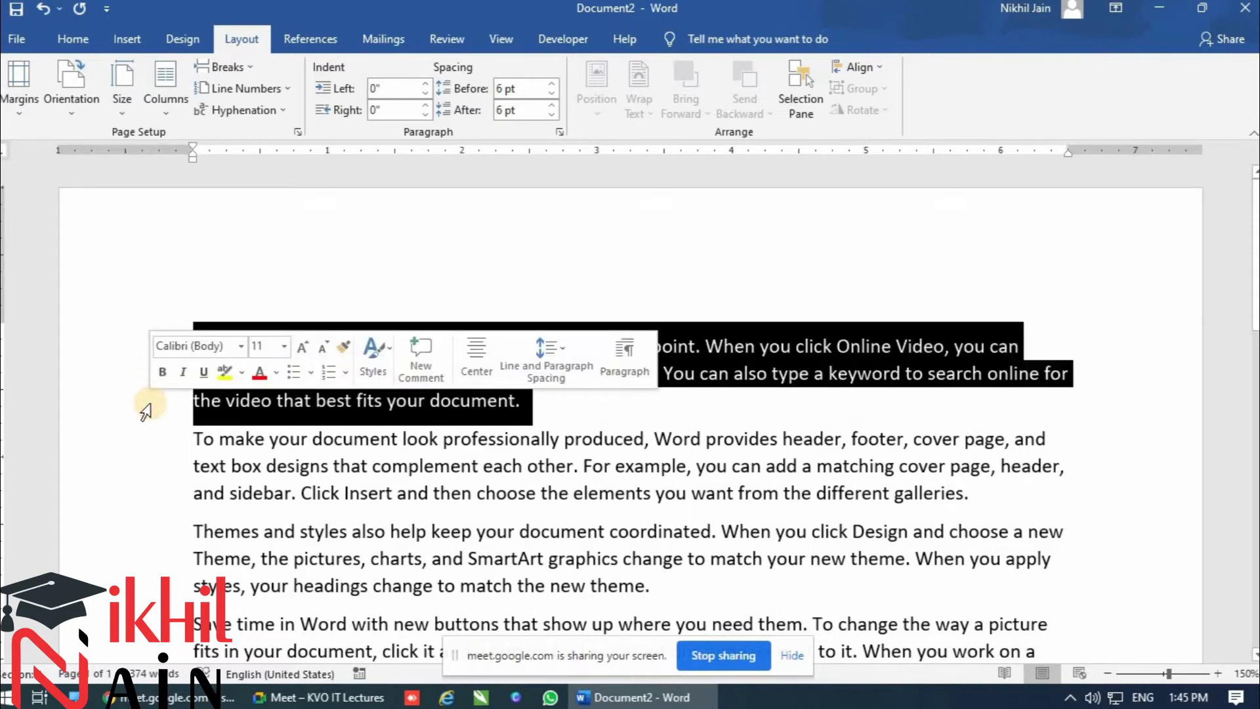
{"action": "left_click", "coordinate": [63, 41]}
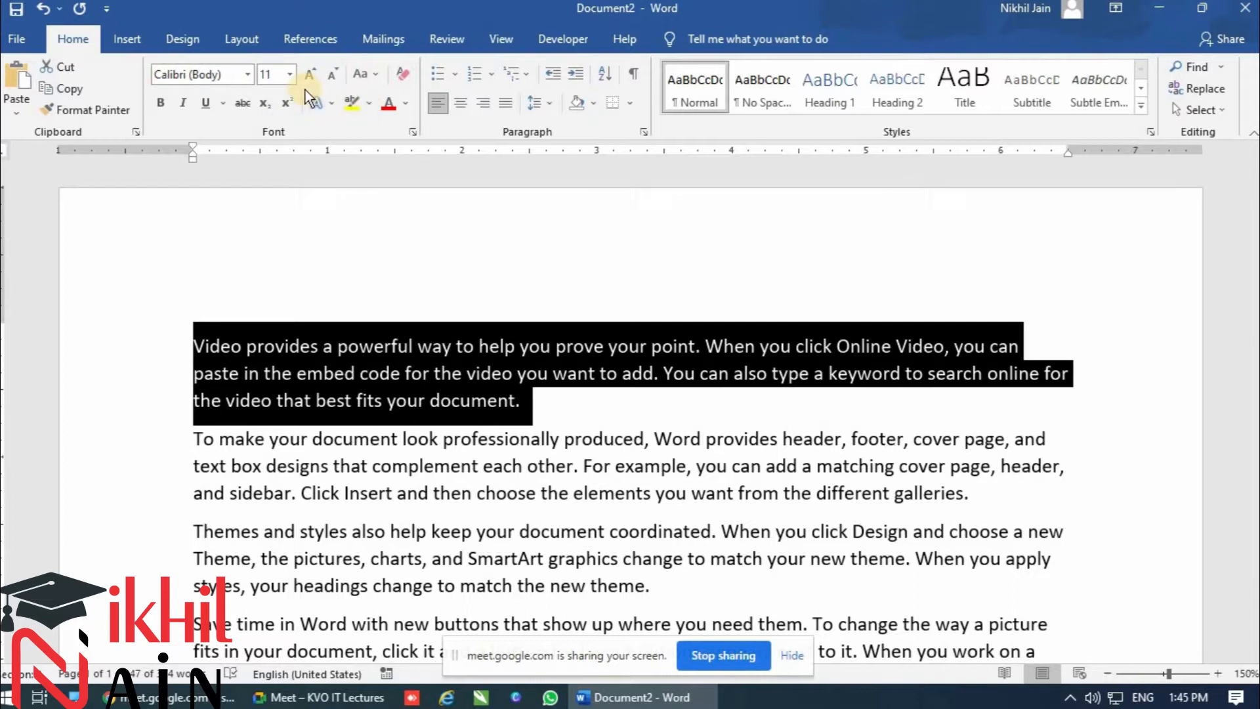
{"action": "left_click", "coordinate": [247, 77]}
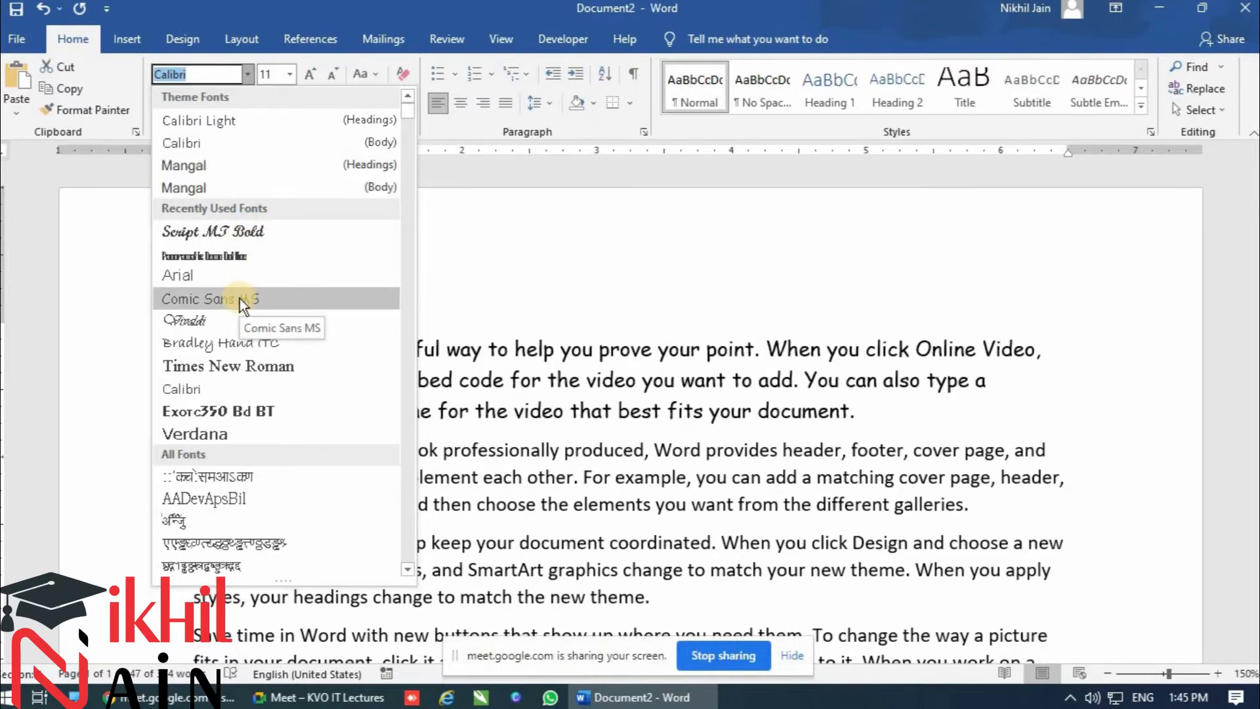
{"action": "left_click", "coordinate": [239, 298]}
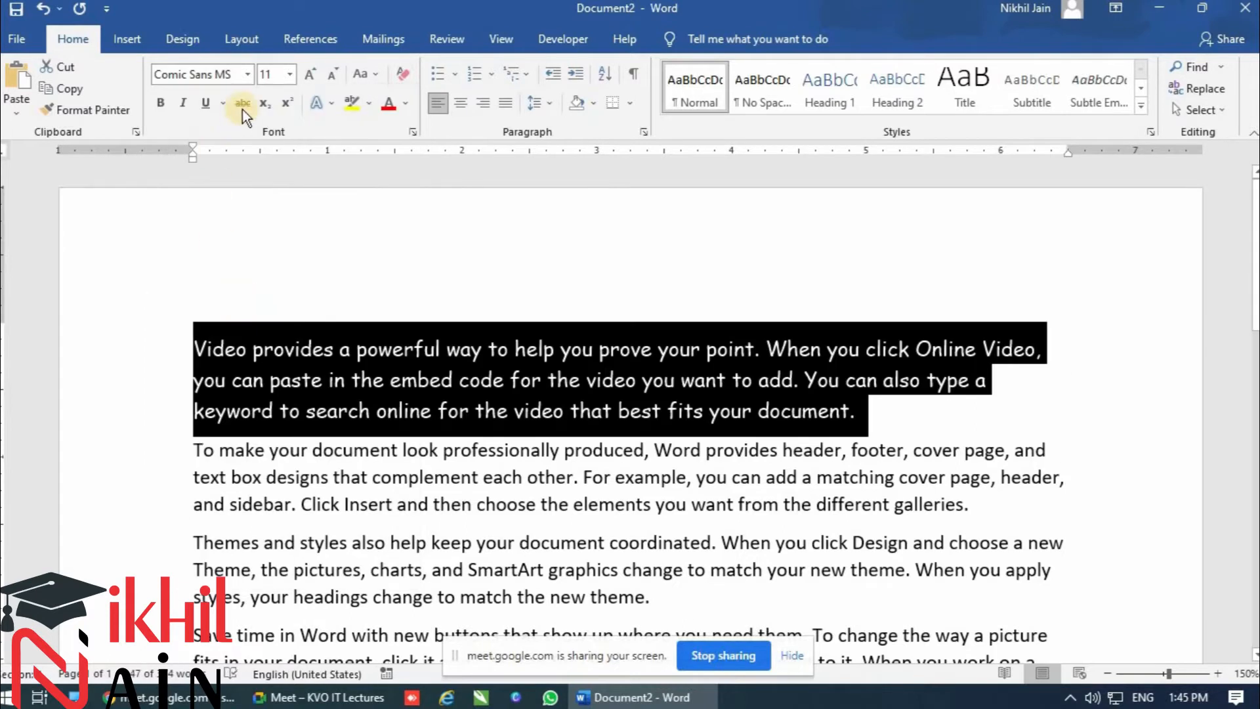
{"action": "left_click", "coordinate": [289, 72]}
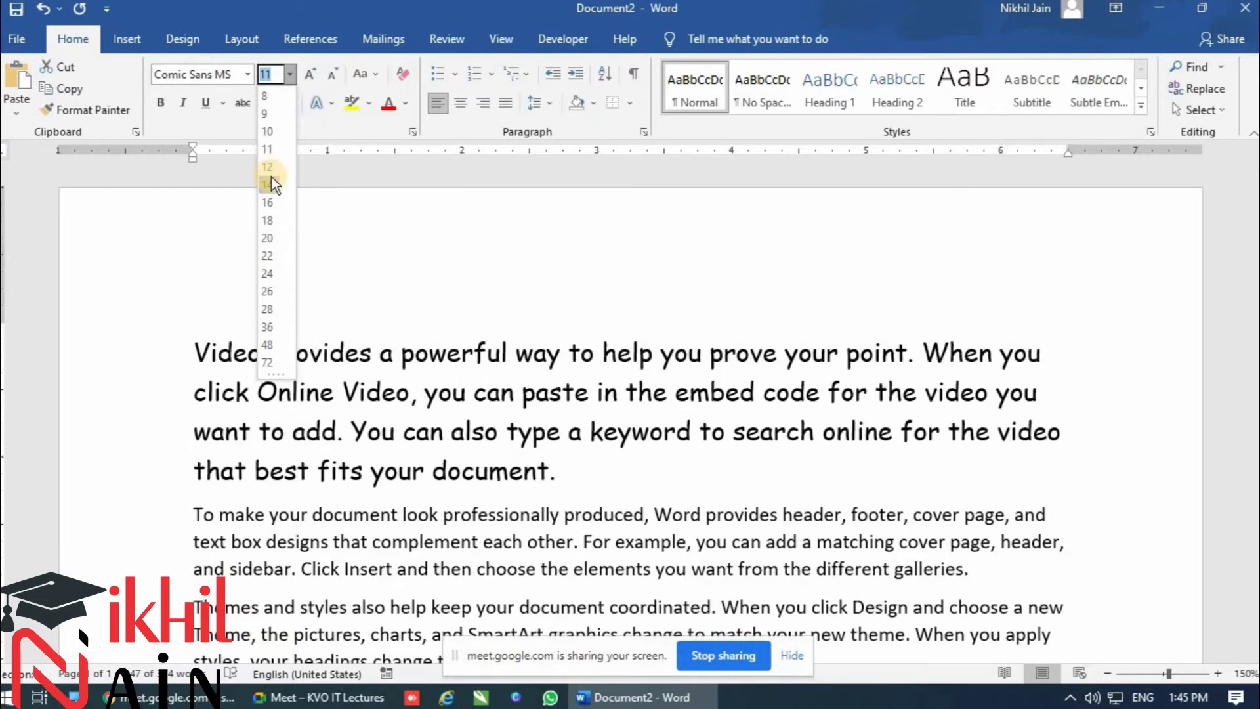
{"action": "left_click", "coordinate": [271, 179]}
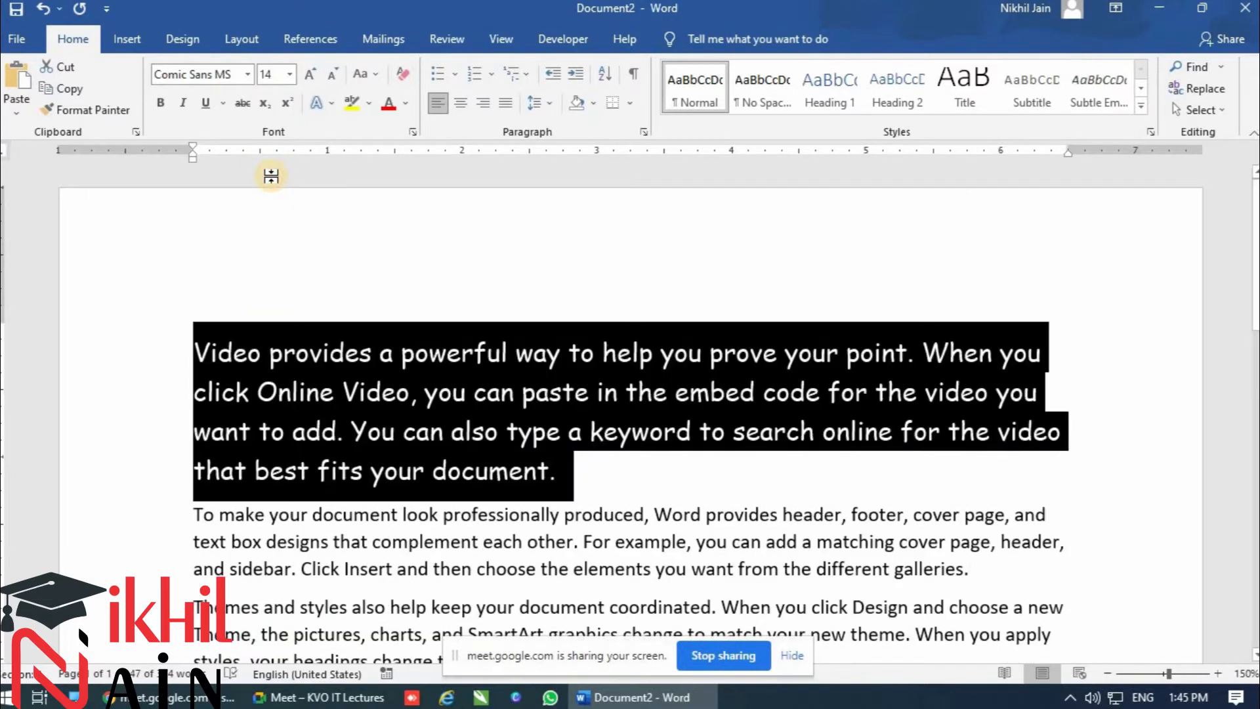
Try bold on and off on the first paragraph, leaving its text bold.
{"action": "left_click", "coordinate": [158, 104]}
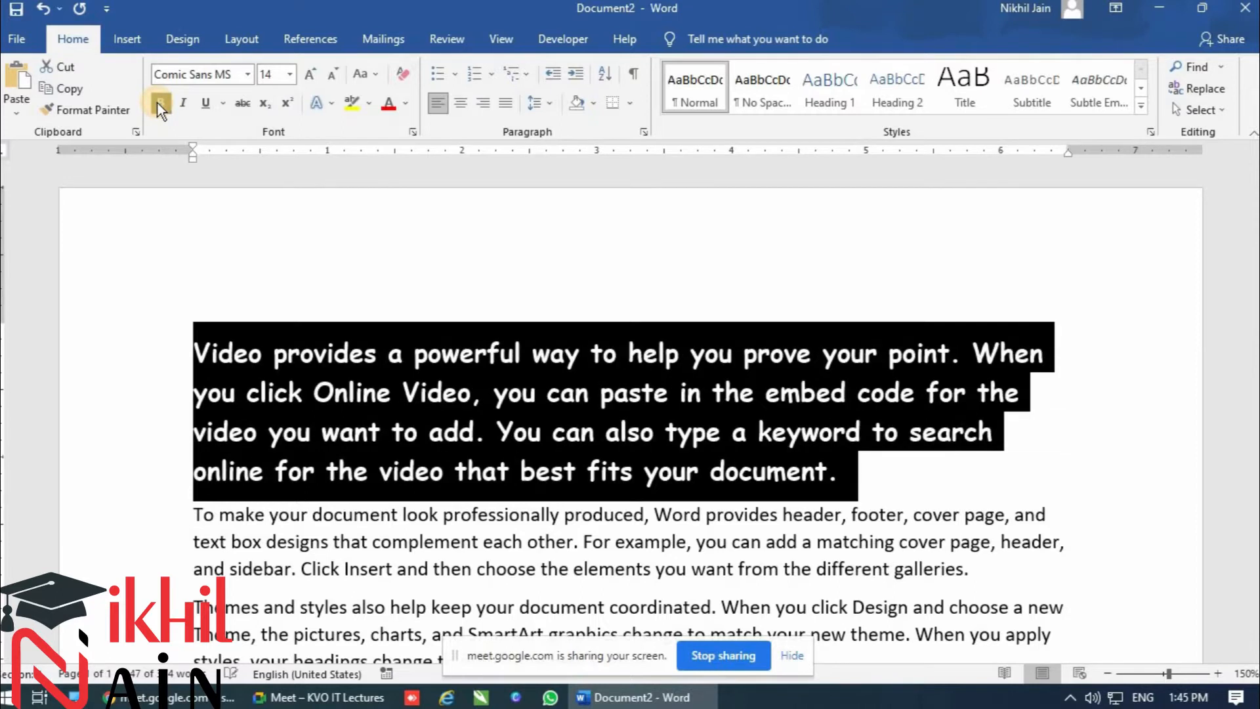
{"action": "left_click", "coordinate": [157, 104]}
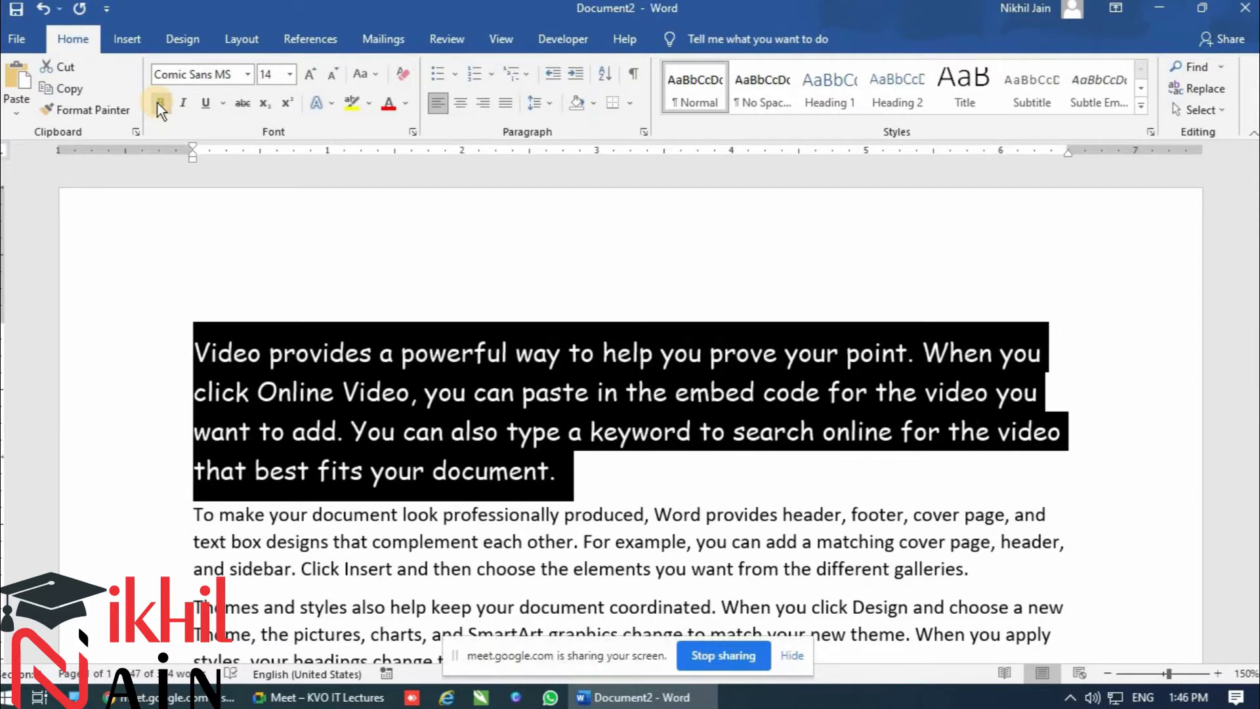
{"action": "left_click", "coordinate": [158, 104]}
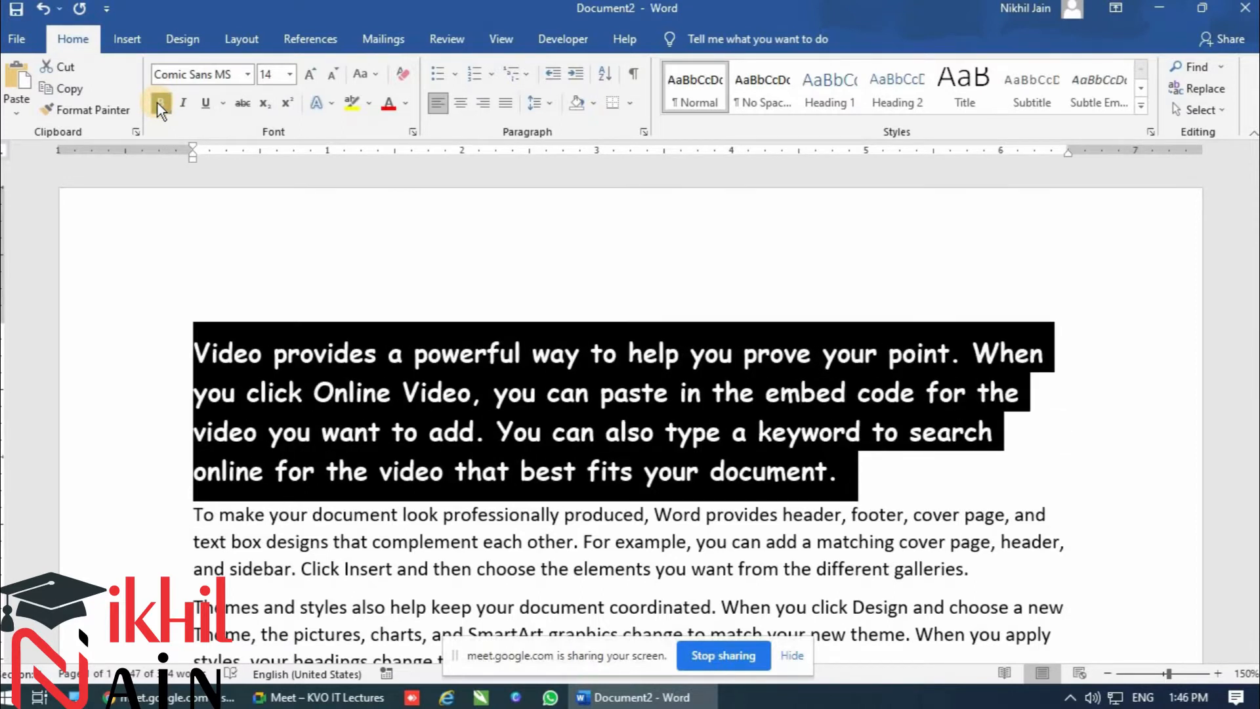
Set the font colour of the first paragraph to standard red and deselect it.
{"action": "left_click", "coordinate": [404, 105]}
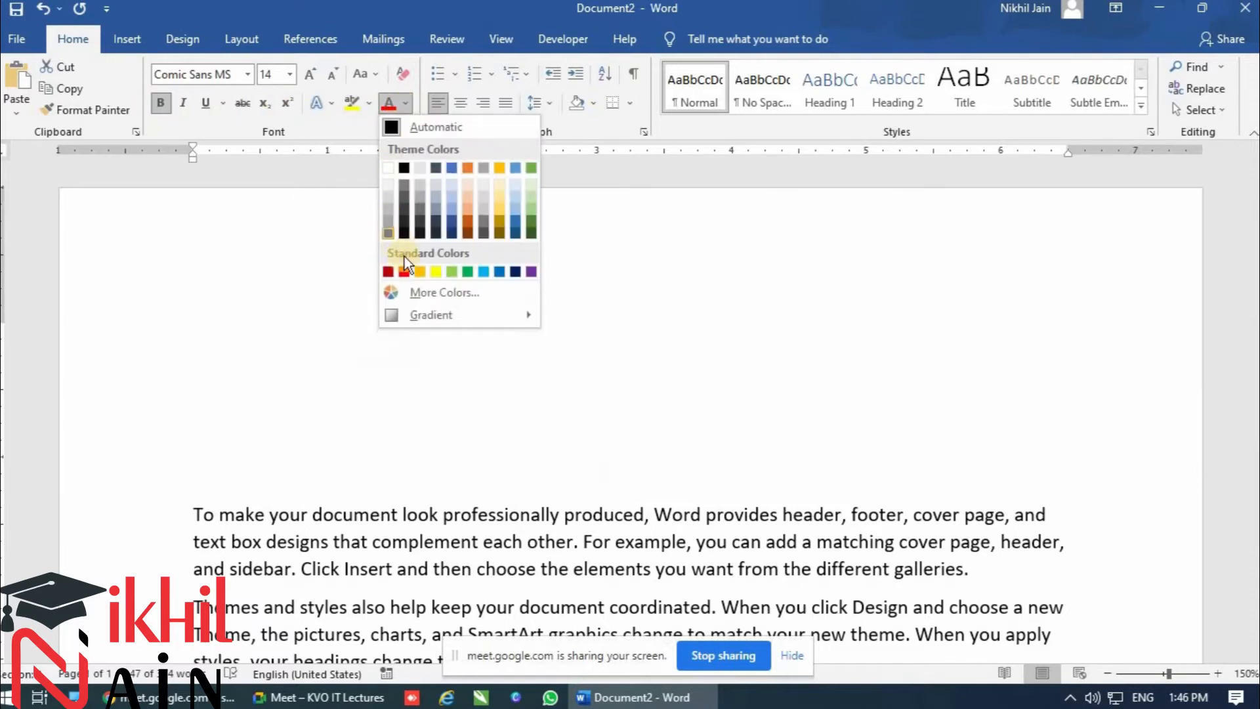
{"action": "left_click", "coordinate": [404, 271]}
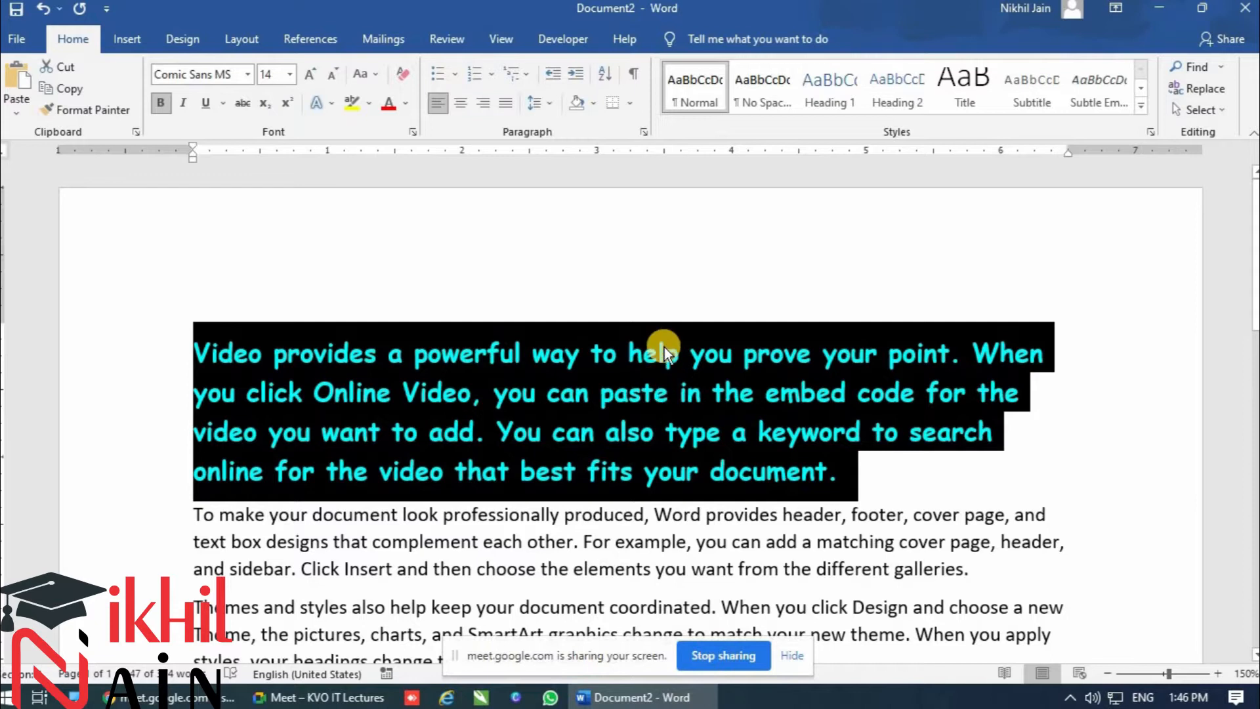
{"action": "left_click", "coordinate": [948, 466]}
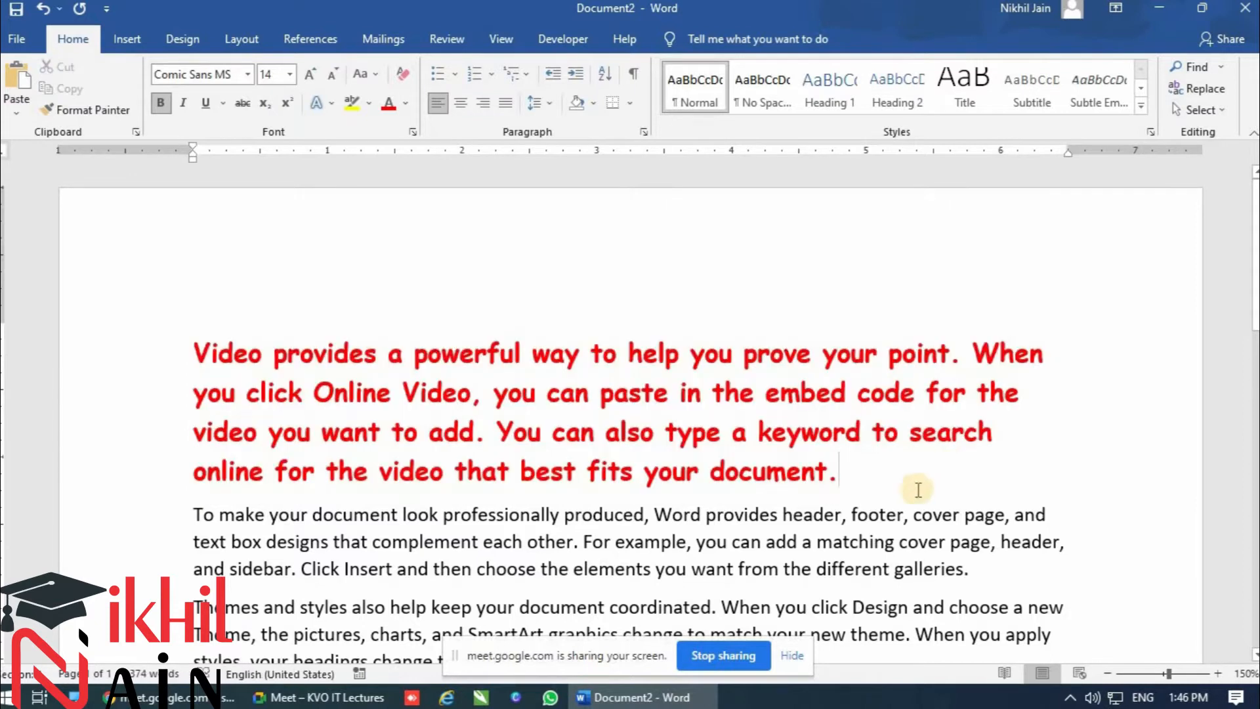
Practise selecting whole paragraphs with the first and second paragraphs.
{"action": "left_click_drag", "start_coordinate": [190, 349], "coordinate": [850, 459]}
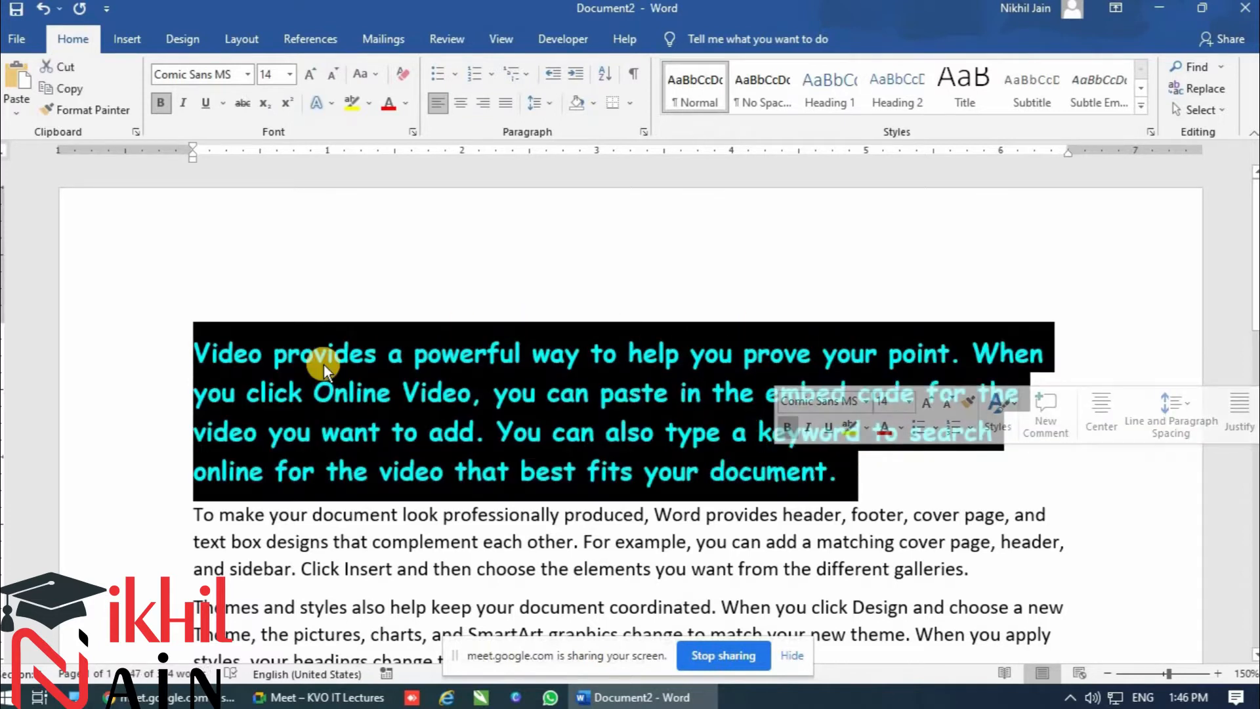
{"action": "left_click", "coordinate": [326, 355]}
{"action": "left_click_drag", "start_coordinate": [192, 514], "coordinate": [1017, 562]}
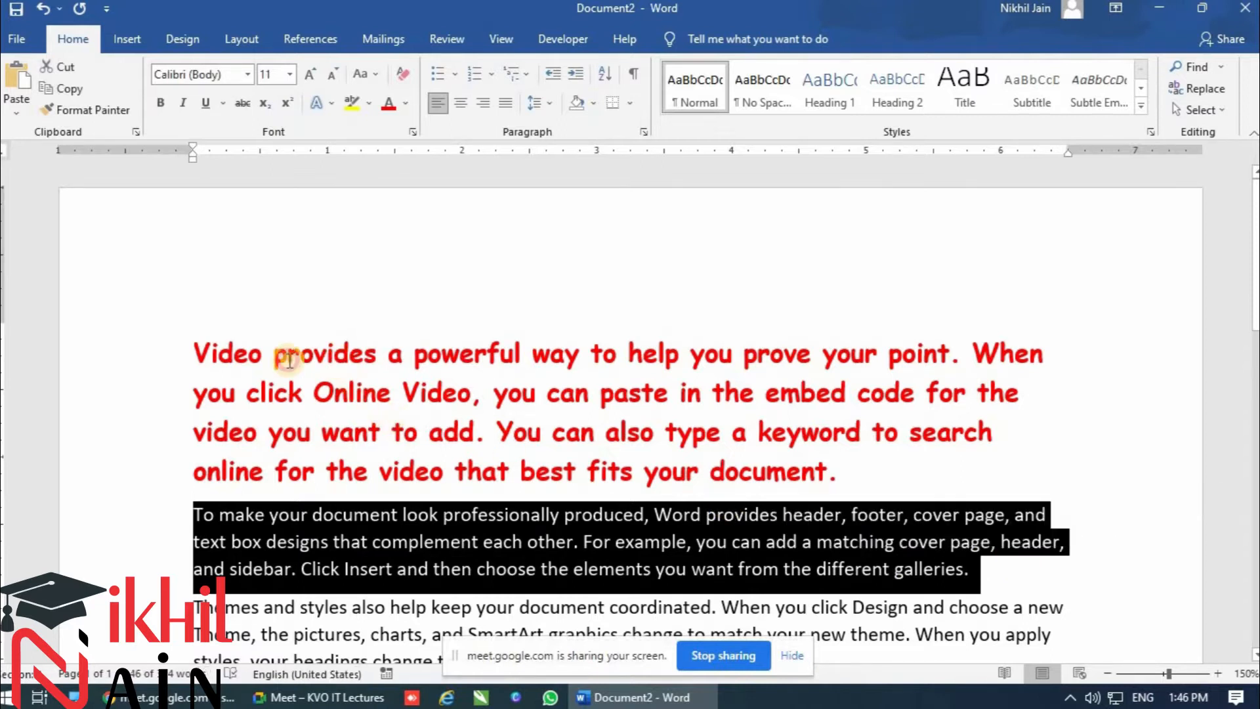
{"action": "left_click", "coordinate": [208, 350]}
Select the first paragraph and try italic and underline on and off.
{"action": "left_click_drag", "start_coordinate": [565, 397], "coordinate": [843, 469]}
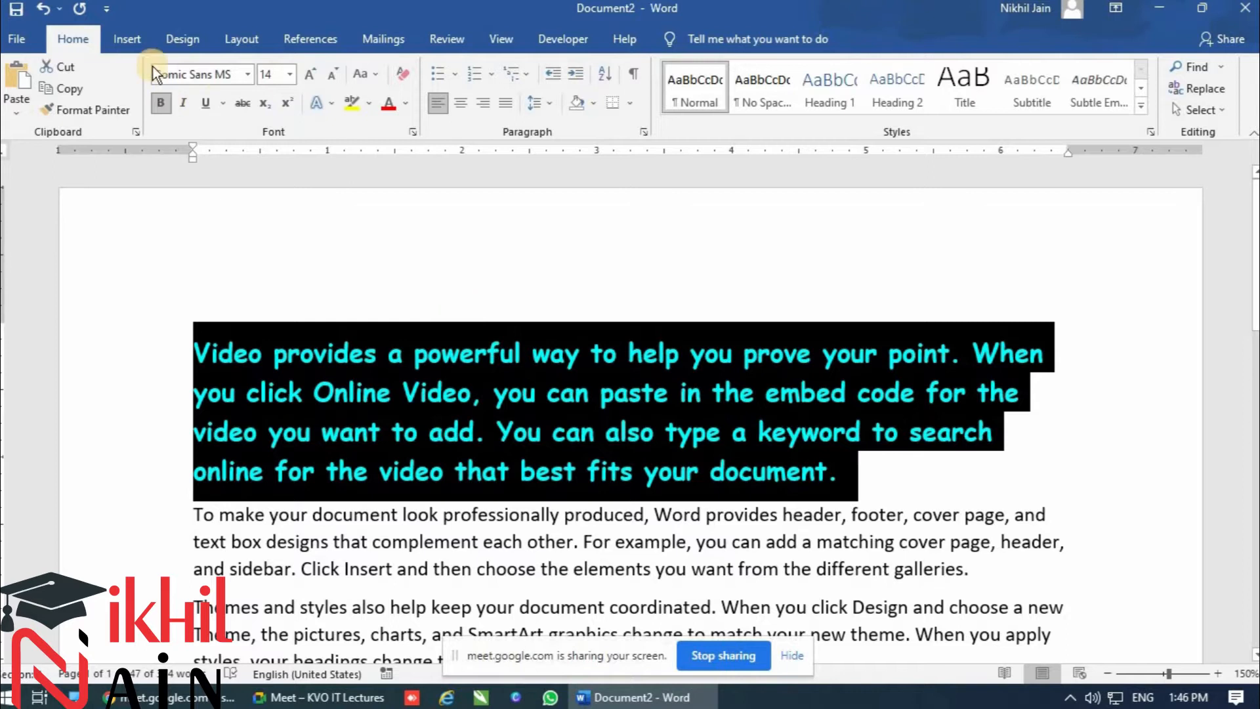
{"action": "left_click", "coordinate": [176, 104]}
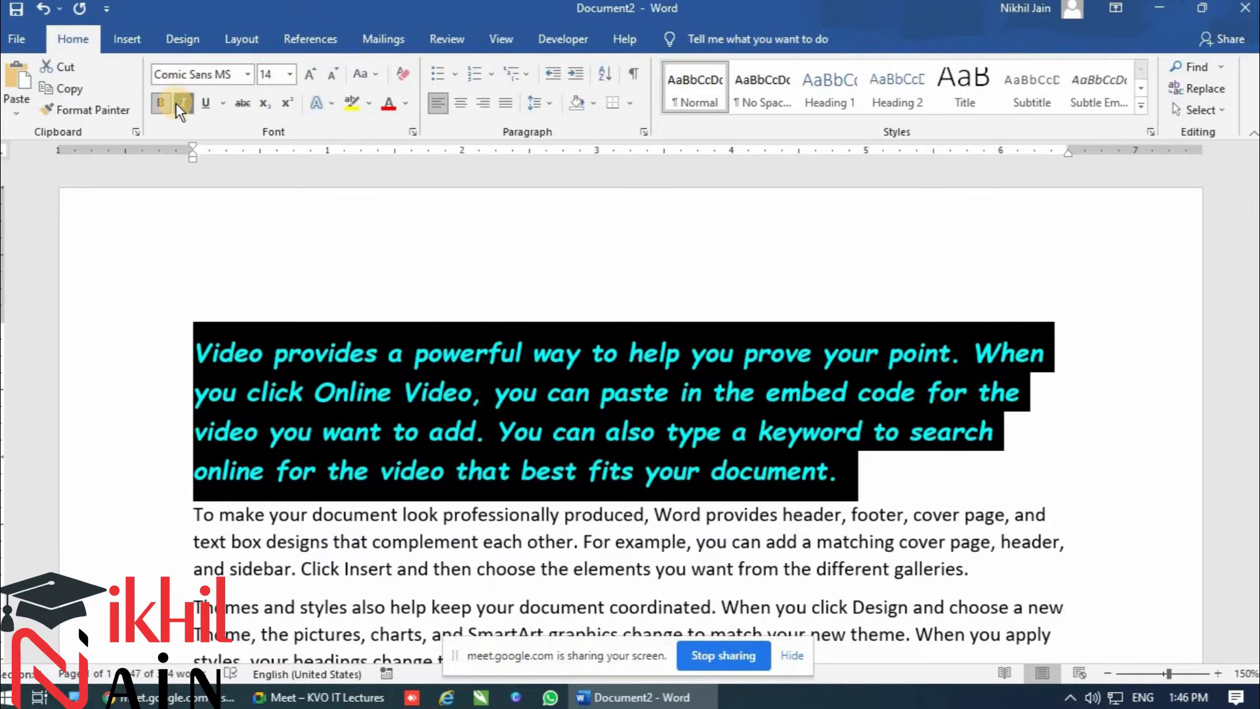
{"action": "left_click", "coordinate": [176, 104]}
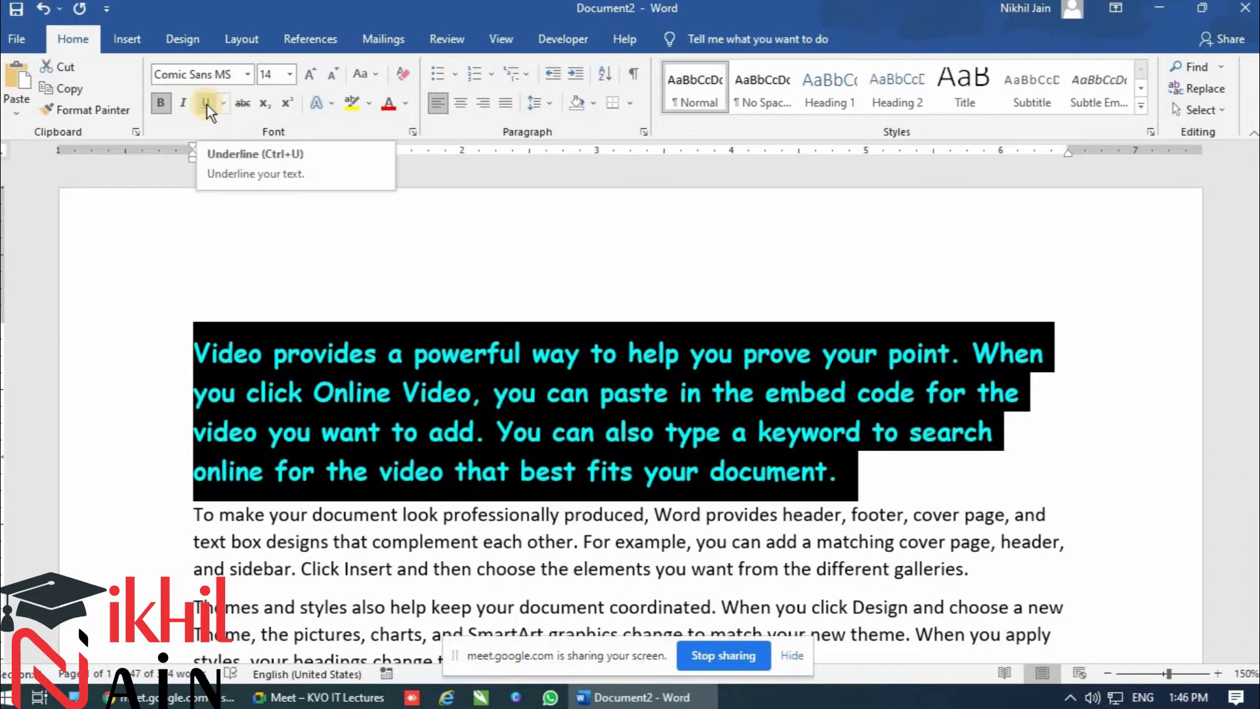
{"action": "left_click", "coordinate": [207, 104]}
{"action": "left_click", "coordinate": [207, 104]}
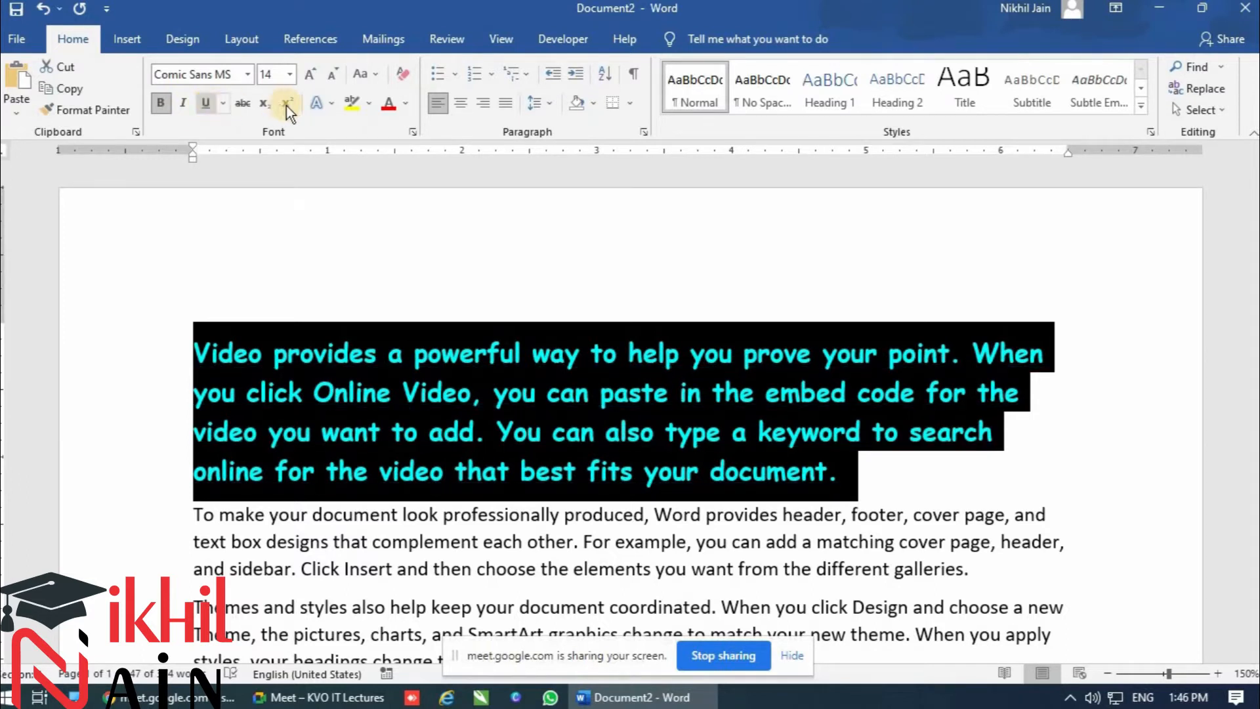
Try growing the first paragraph's font to size 18 and shrinking it back to 14.
{"action": "left_click", "coordinate": [311, 74]}
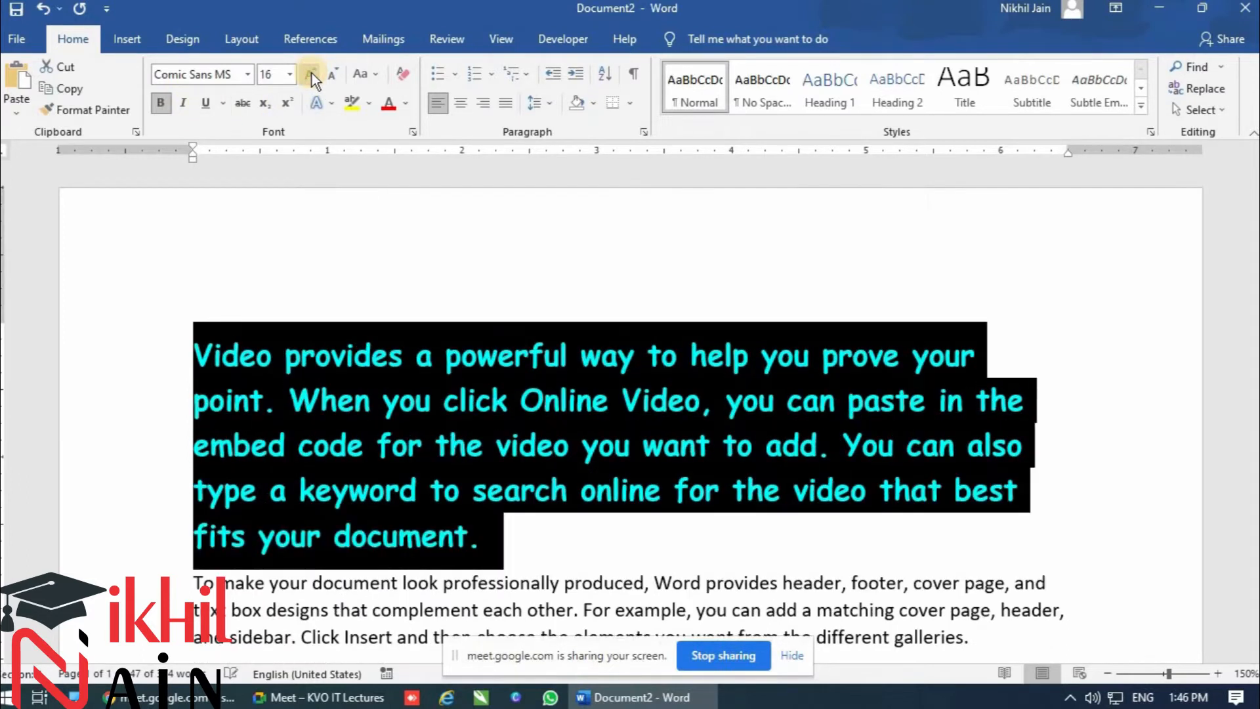
{"action": "left_click", "coordinate": [312, 74]}
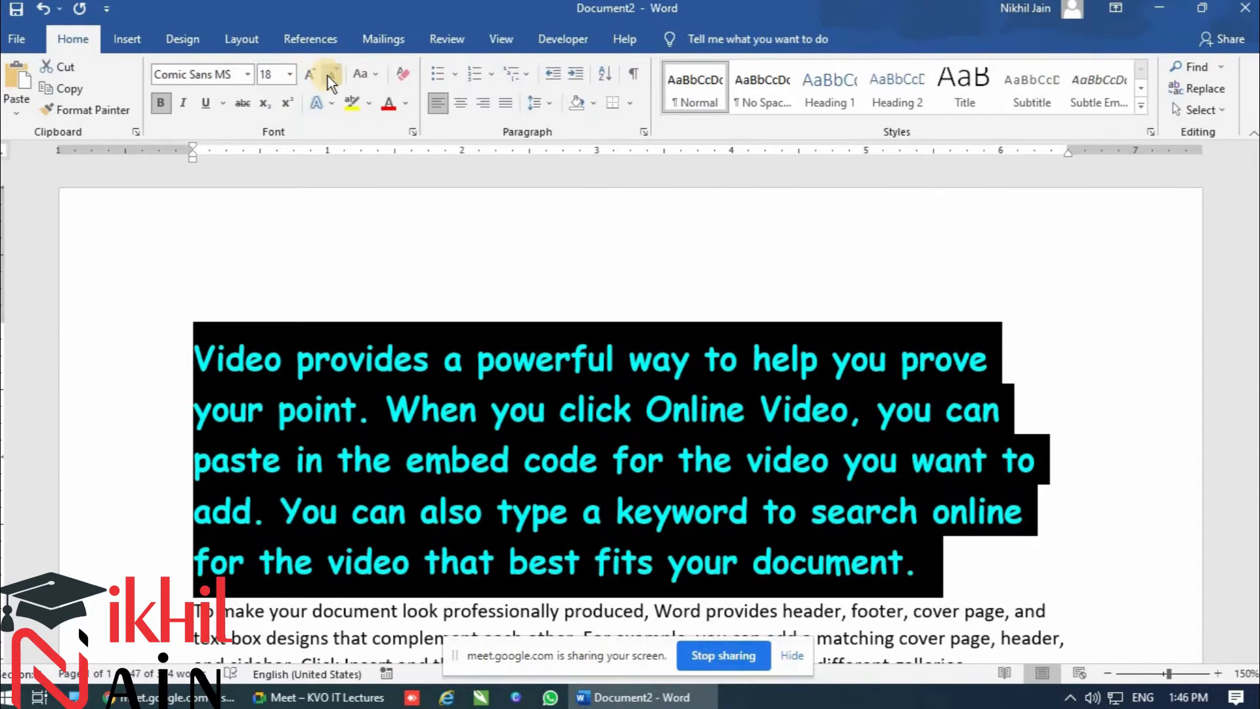
{"action": "left_click", "coordinate": [328, 77]}
{"action": "left_click", "coordinate": [328, 76]}
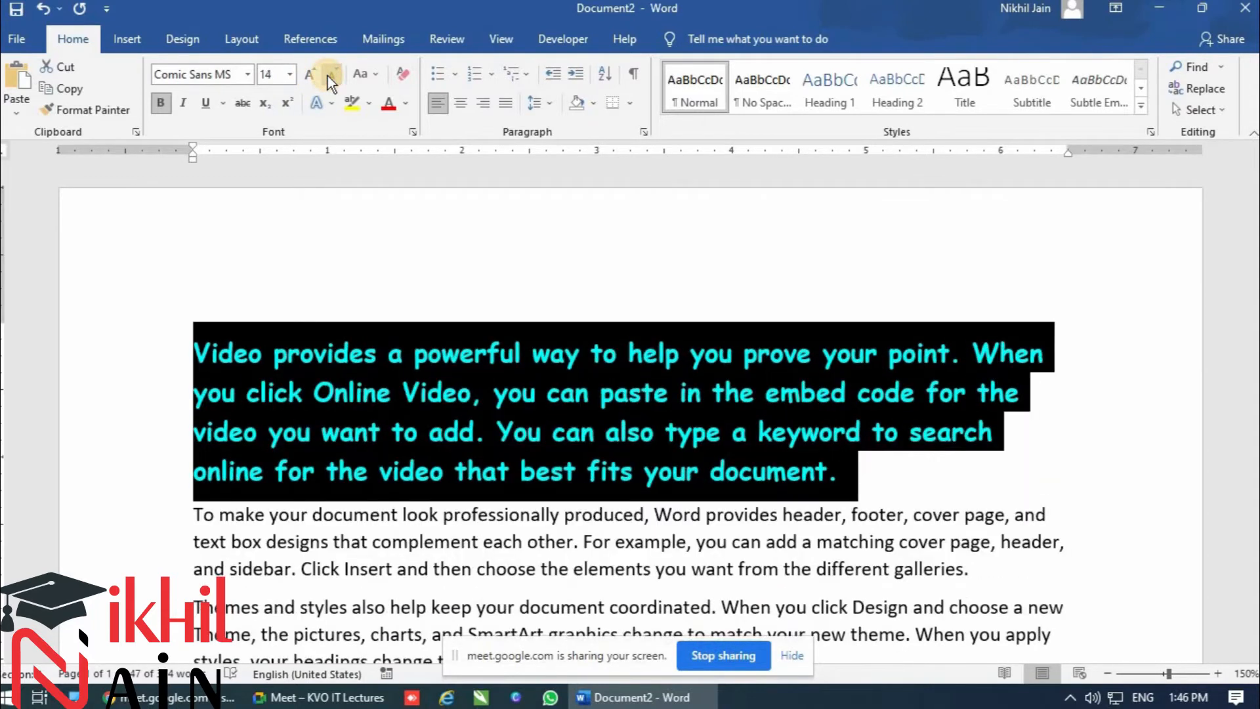
Highlight the word "powerful" in the first paragraph in yellow.
{"action": "left_click", "coordinate": [388, 351]}
{"action": "left_click_drag", "start_coordinate": [418, 356], "coordinate": [522, 355]}
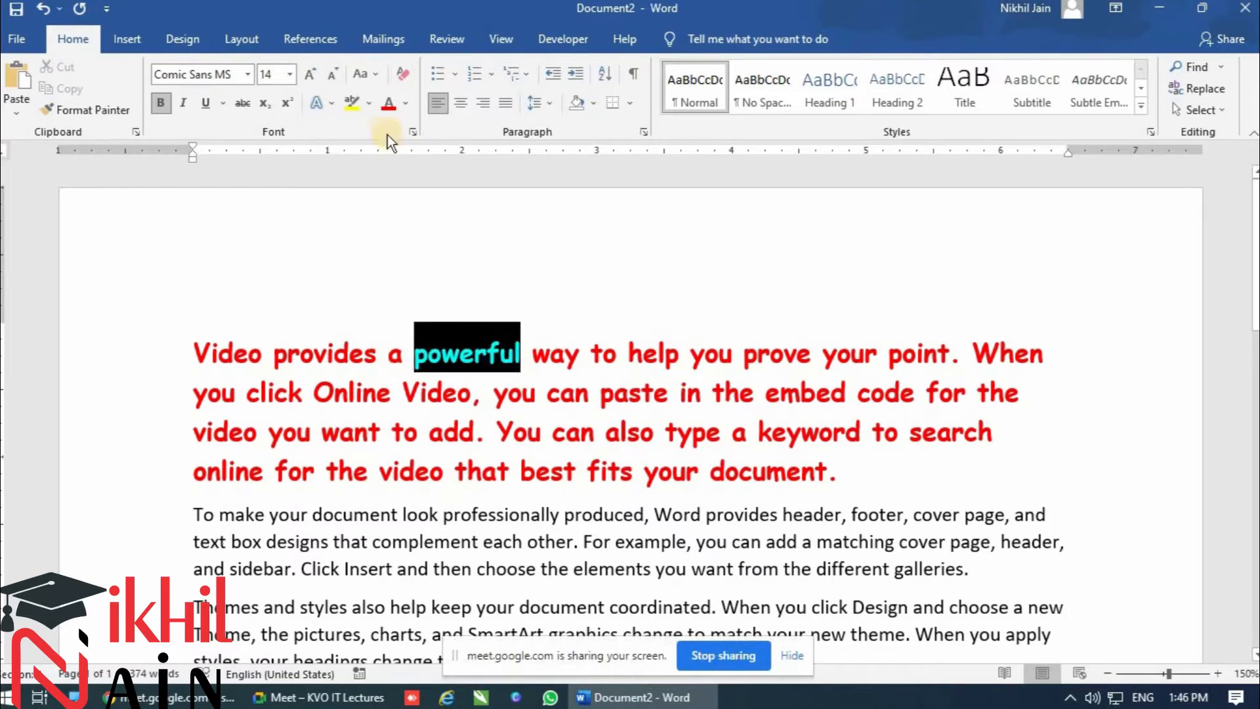
{"action": "left_click", "coordinate": [369, 103]}
{"action": "left_click", "coordinate": [355, 125]}
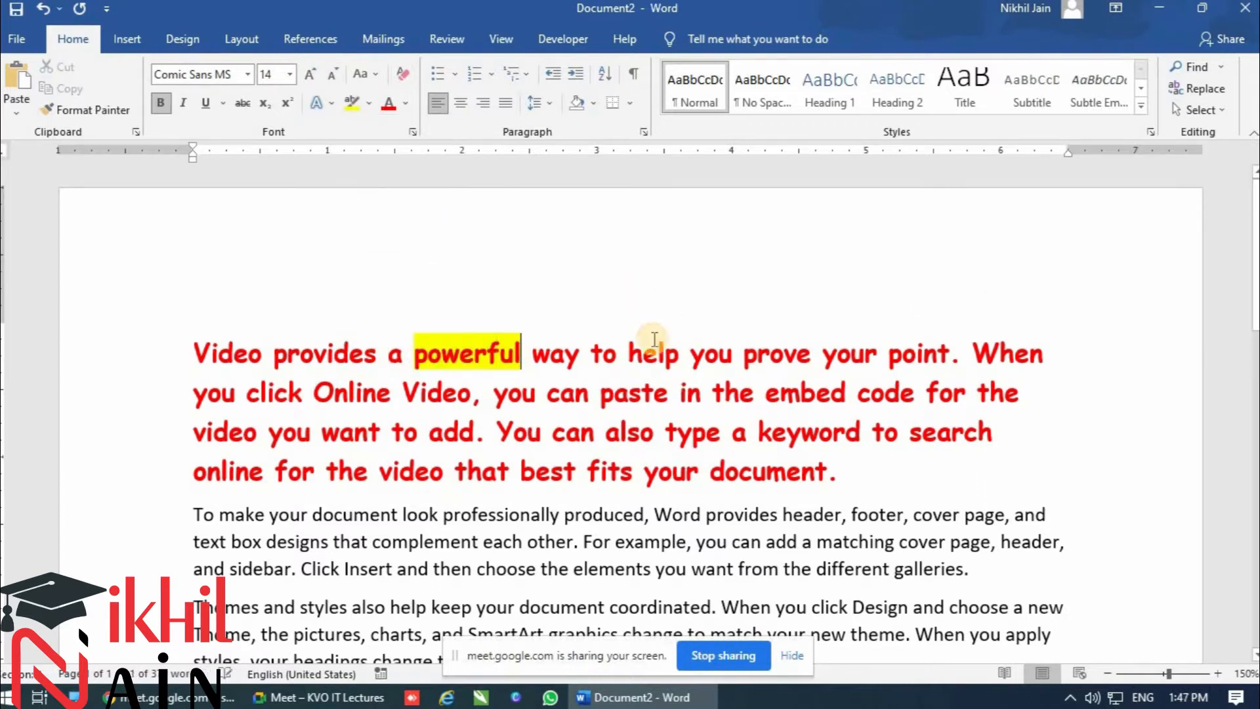
{"action": "left_click", "coordinate": [680, 392]}
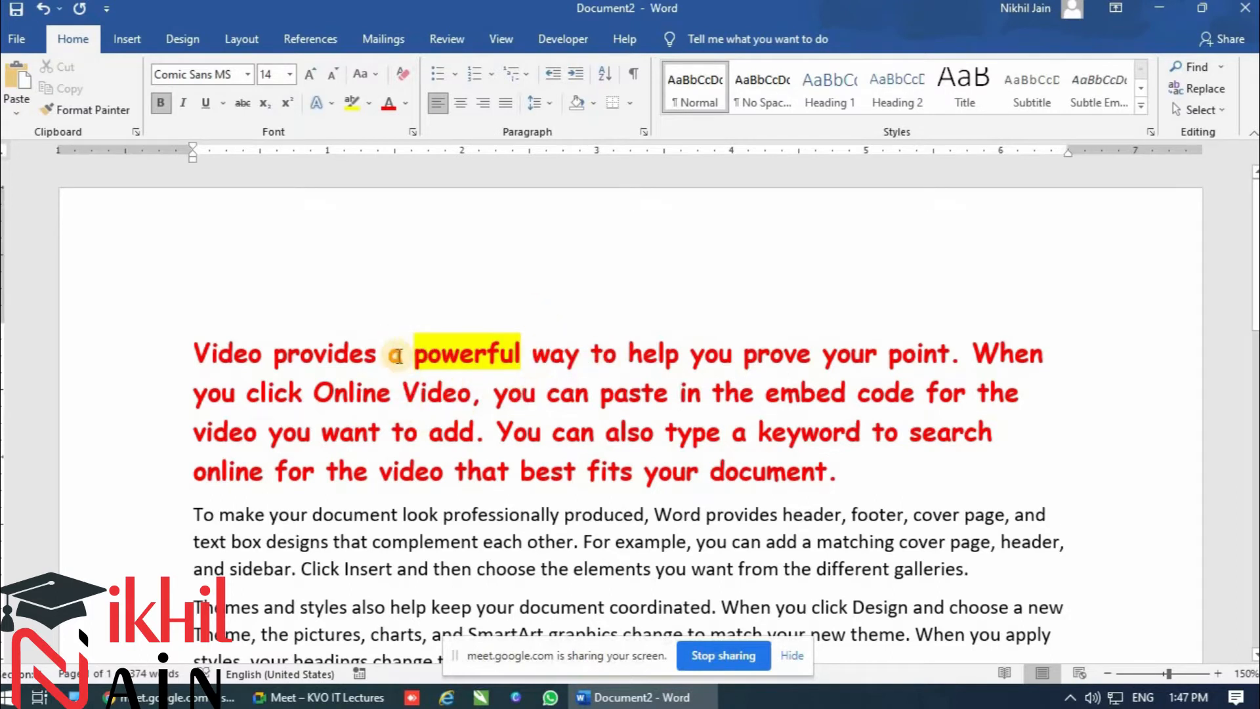
Clear all formatting from the first paragraph and remove the highlight from the word "powerful".
{"action": "left_click_drag", "start_coordinate": [195, 348], "coordinate": [850, 479]}
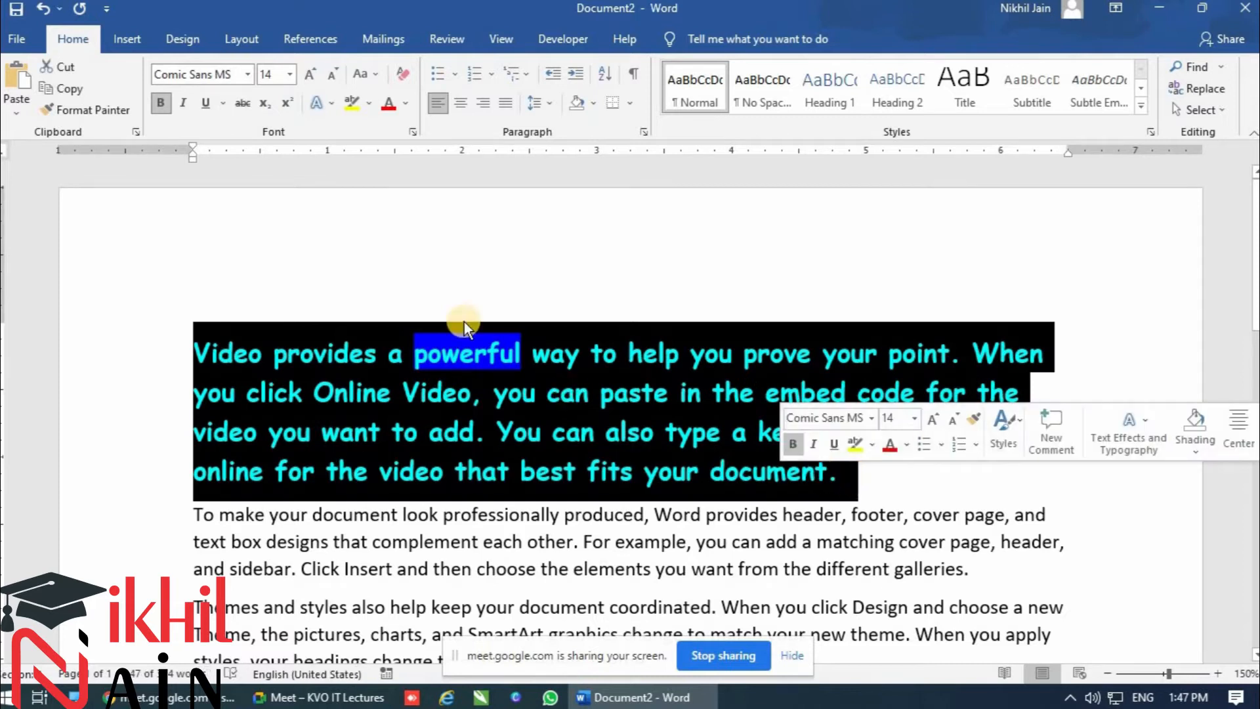
{"action": "left_click", "coordinate": [407, 80]}
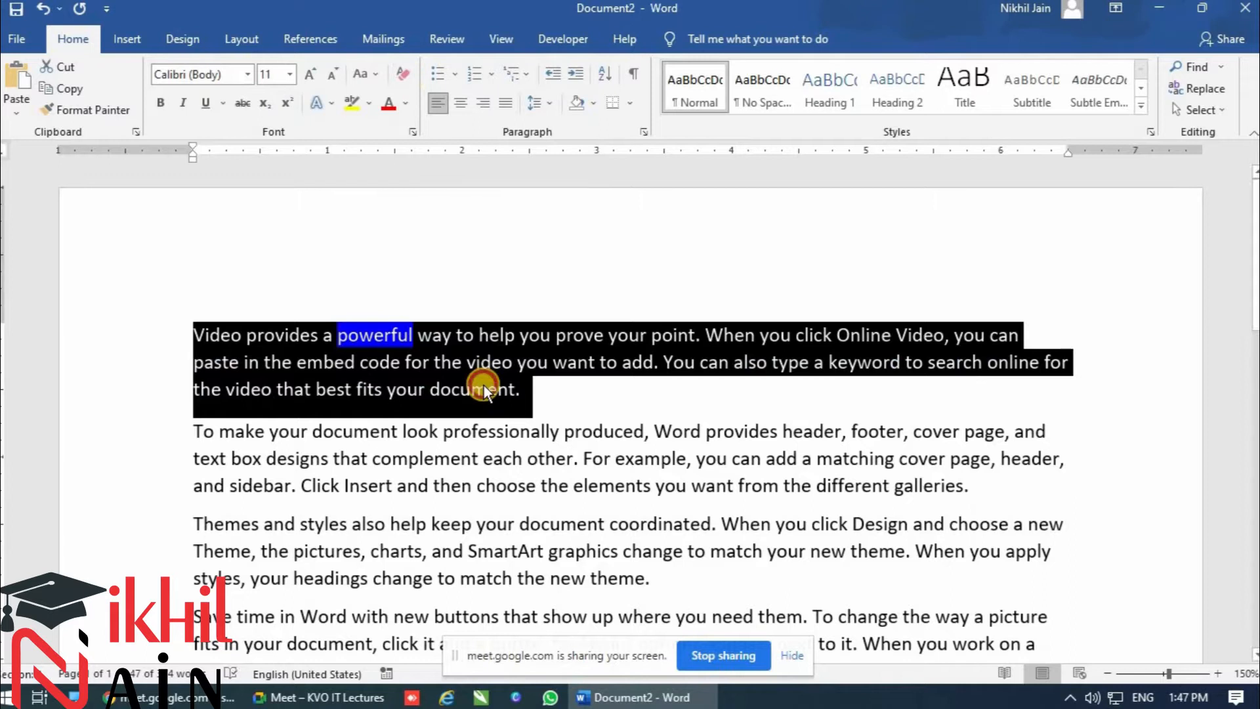
{"action": "left_click", "coordinate": [354, 336]}
{"action": "left_click", "coordinate": [337, 325]}
{"action": "left_click_drag", "start_coordinate": [337, 325], "coordinate": [418, 336]}
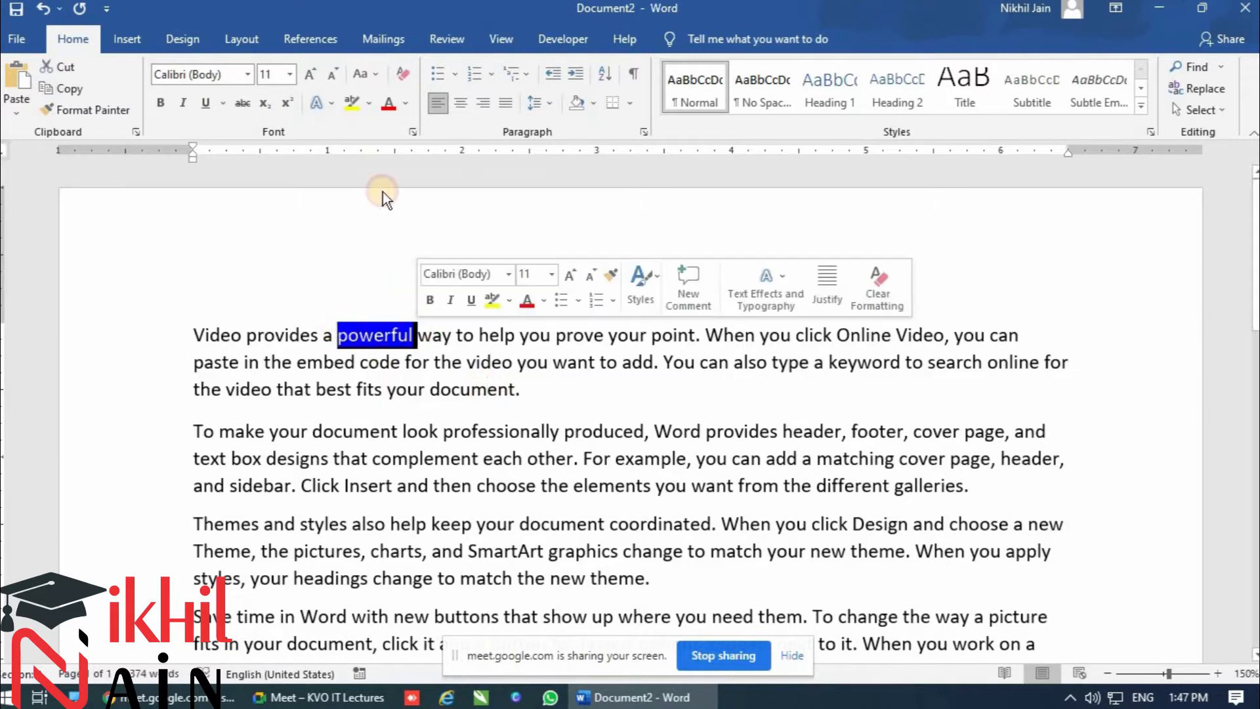
{"action": "left_click", "coordinate": [369, 104]}
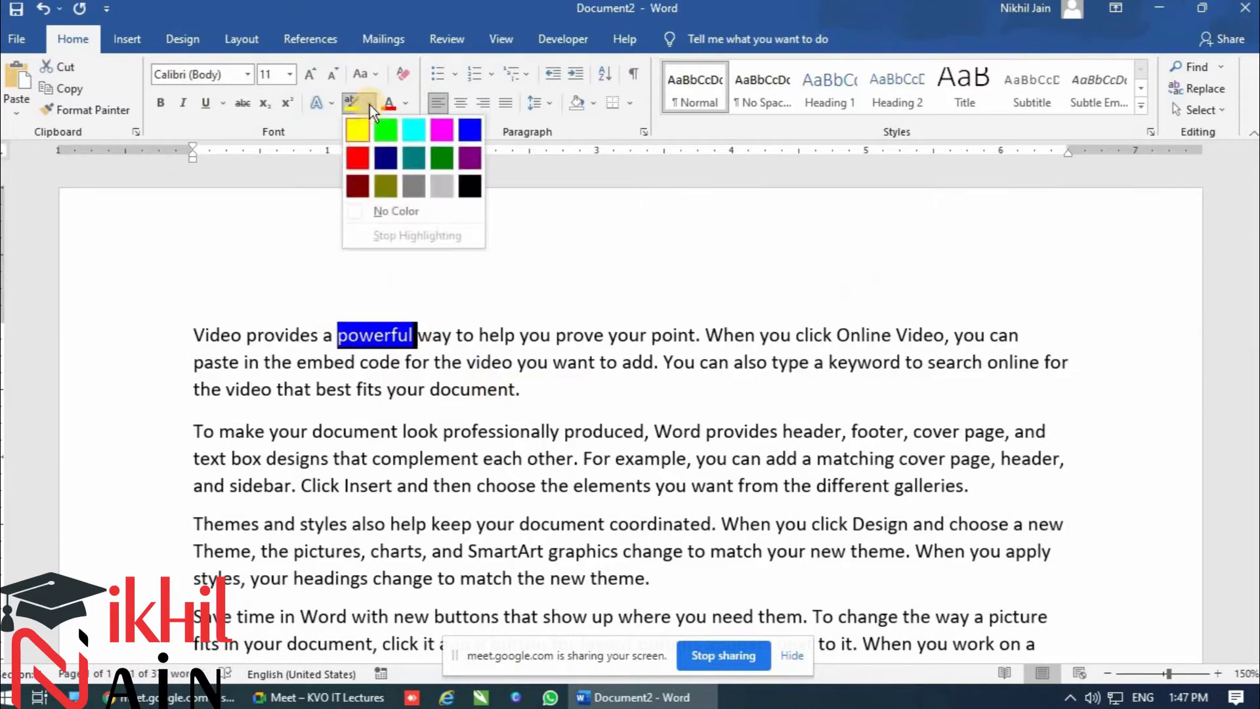
{"action": "left_click", "coordinate": [392, 208]}
{"action": "left_click", "coordinate": [394, 314]}
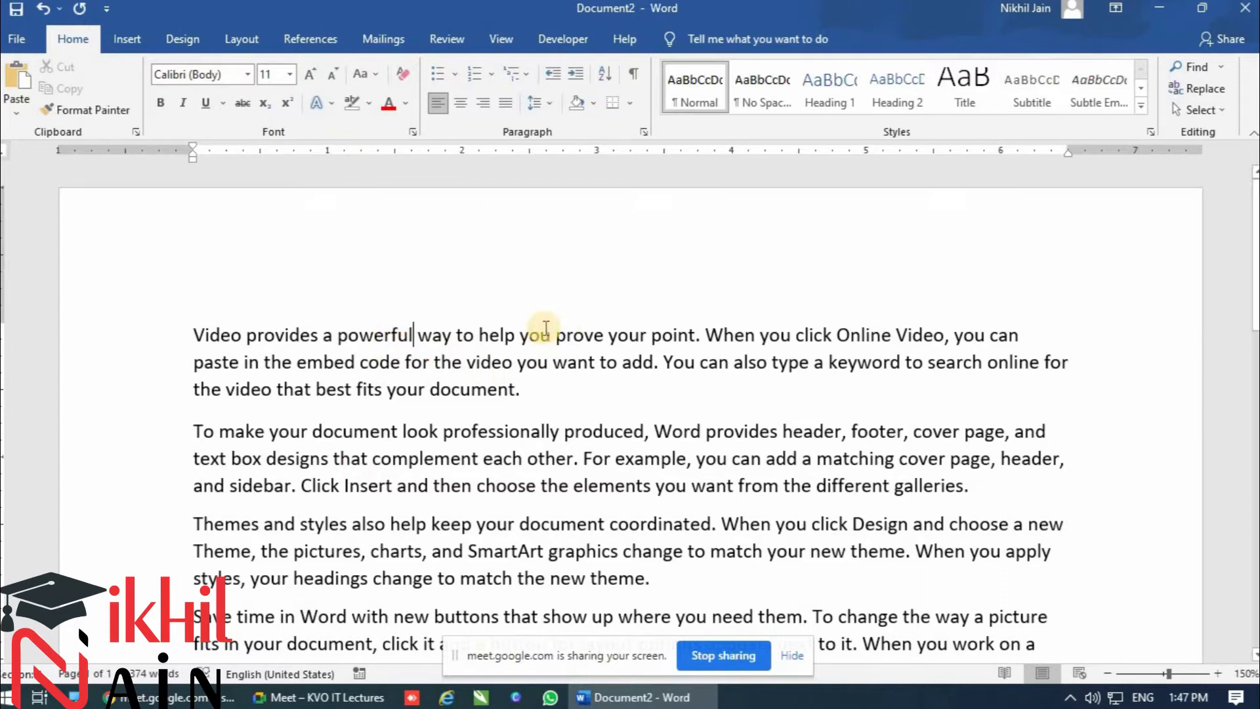
Undo the highlight and formatting-clearing changes on the first paragraph and shrink its font to size 14.
{"action": "key", "text": "ctrl+z"}
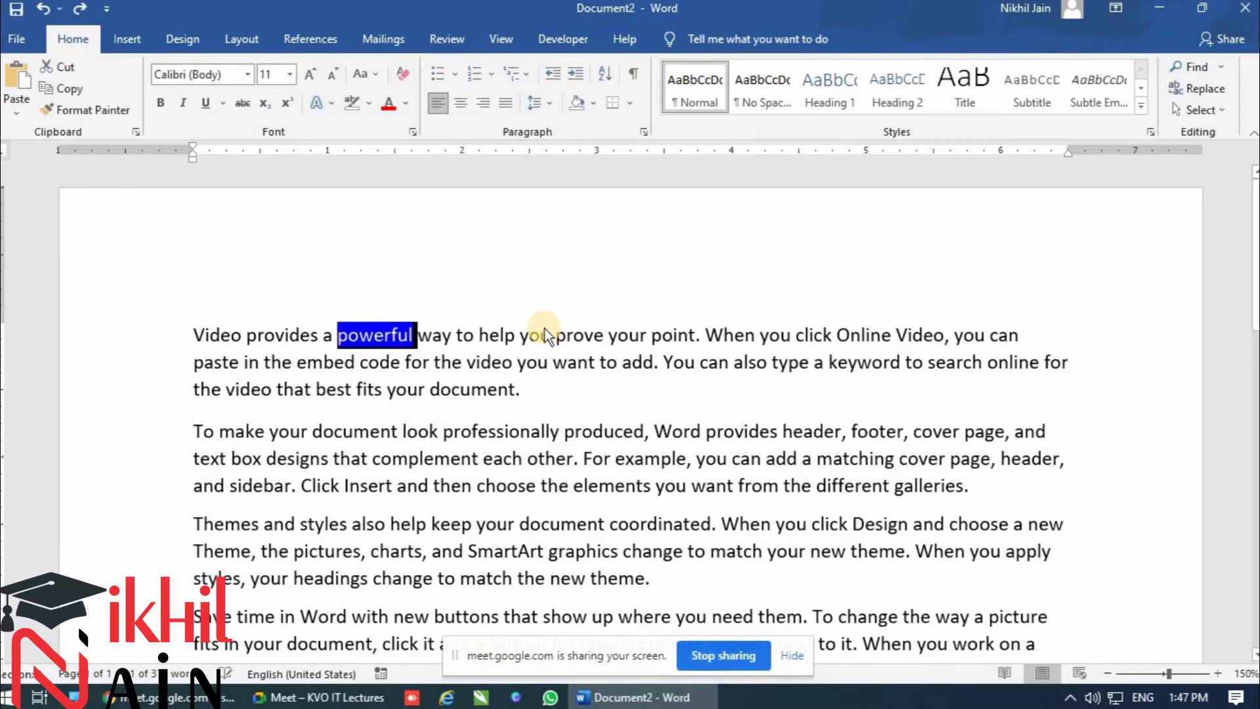
{"action": "key", "text": "ctrl+z"}
{"action": "key", "text": "ctrl+z"}
{"action": "key", "text": "ctrl+z"}
{"action": "key", "text": "ctrl+z"}
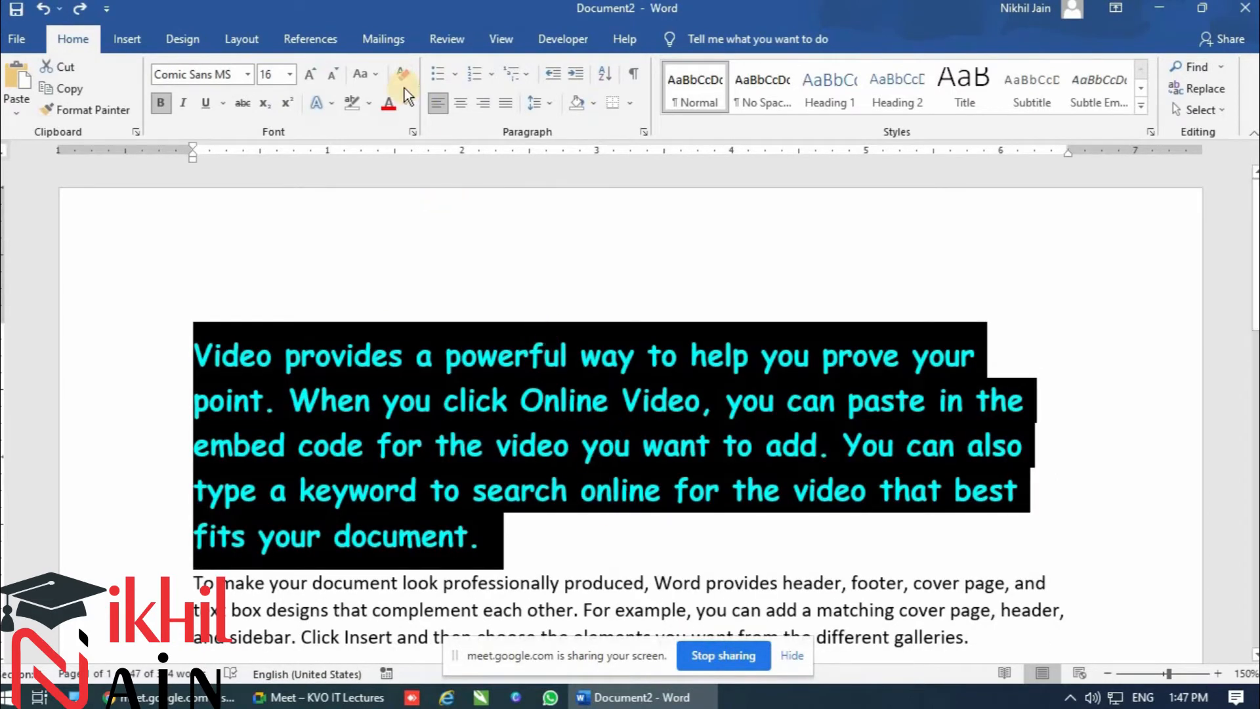
{"action": "left_click", "coordinate": [336, 75]}
{"action": "left_click", "coordinate": [462, 357]}
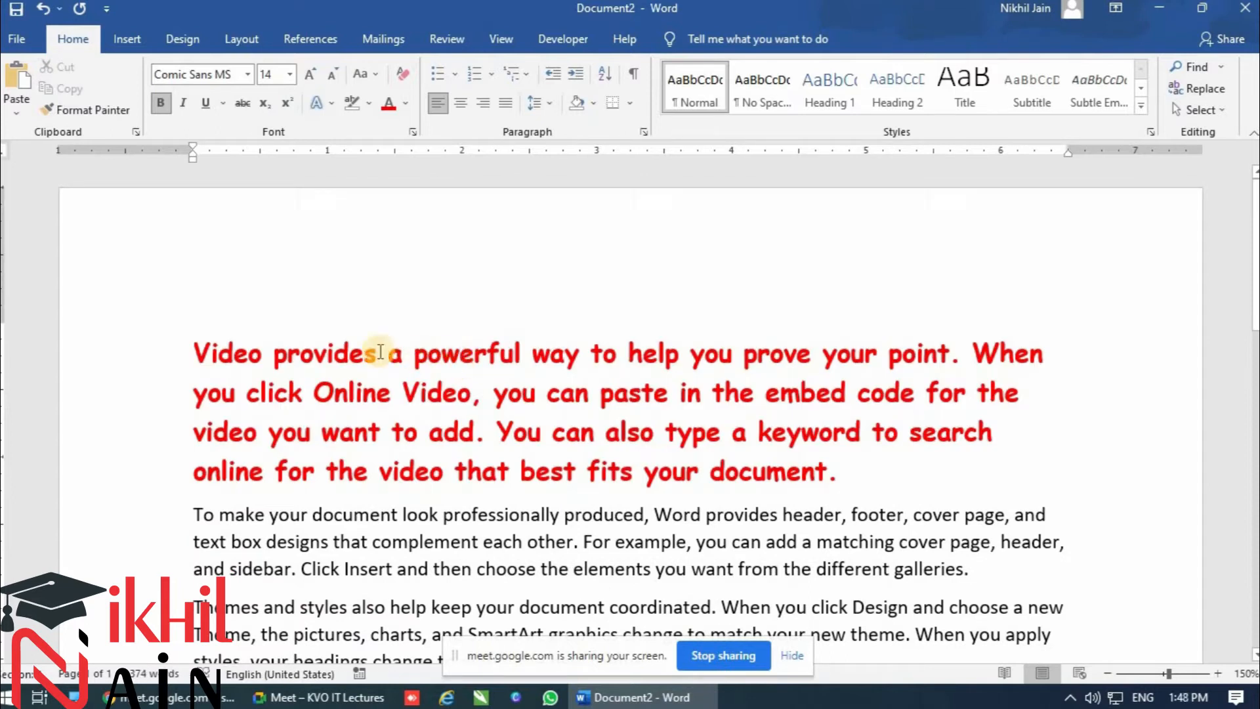
Move the whole red first paragraph to the end of the document, below the last paragraph.
{"action": "left_click_drag", "start_coordinate": [191, 352], "coordinate": [847, 476]}
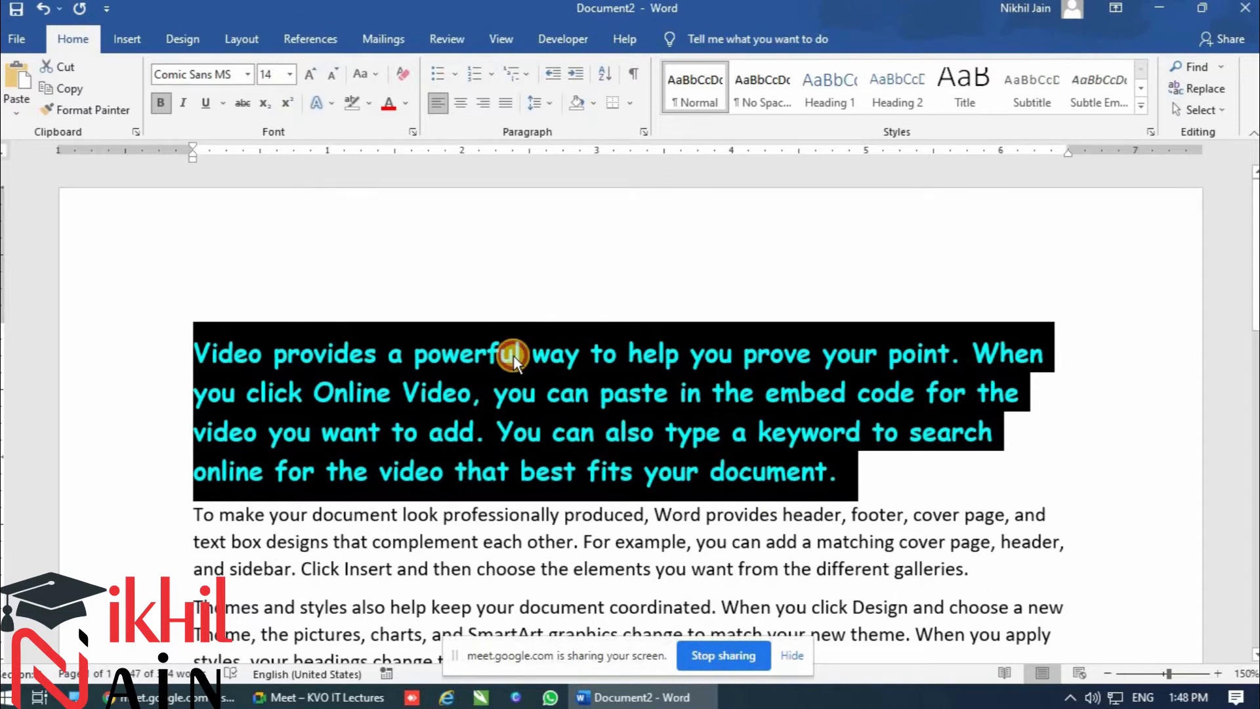
{"action": "left_click_drag", "start_coordinate": [514, 355], "coordinate": [213, 448]}
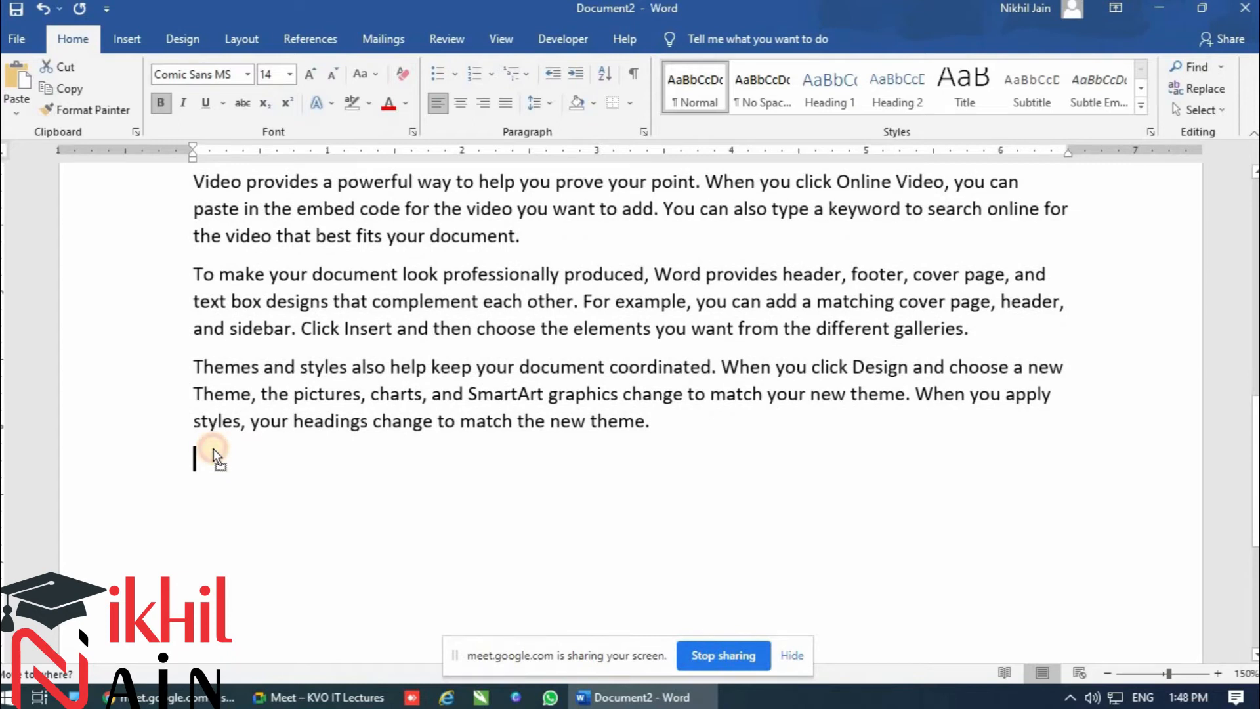
{"action": "left_click_drag", "start_coordinate": [214, 448], "coordinate": [214, 448]}
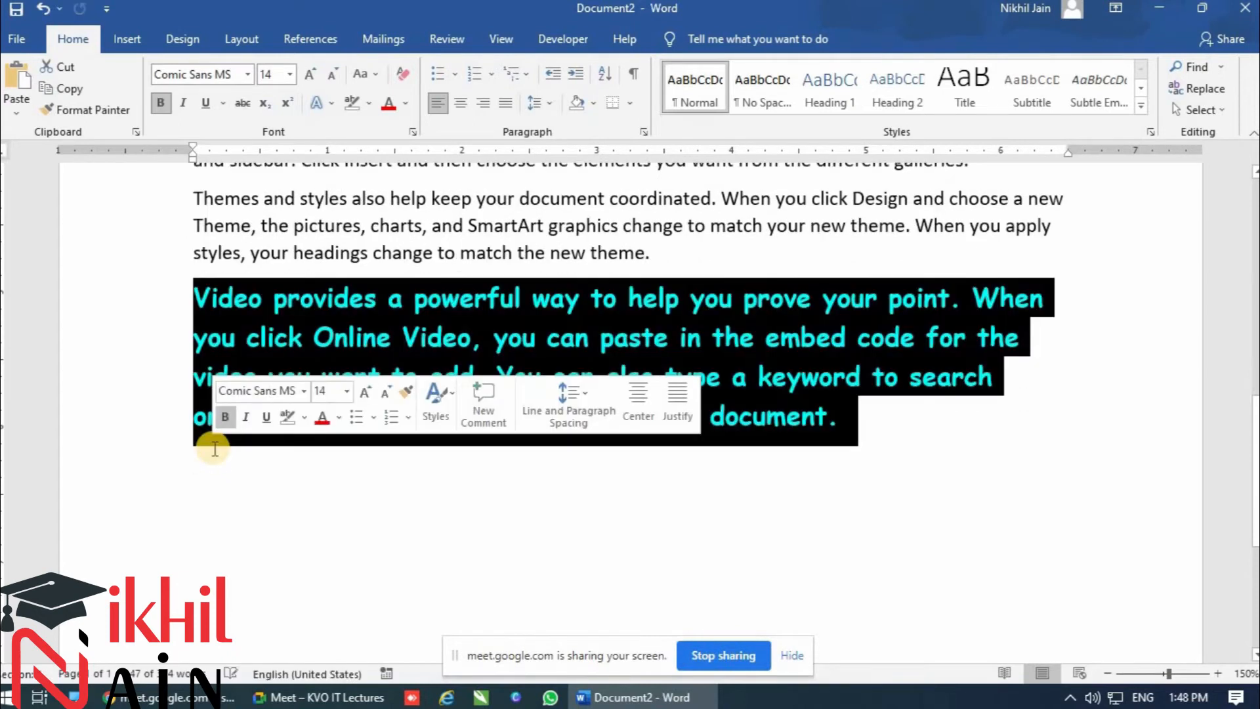
{"action": "left_click", "coordinate": [338, 417]}
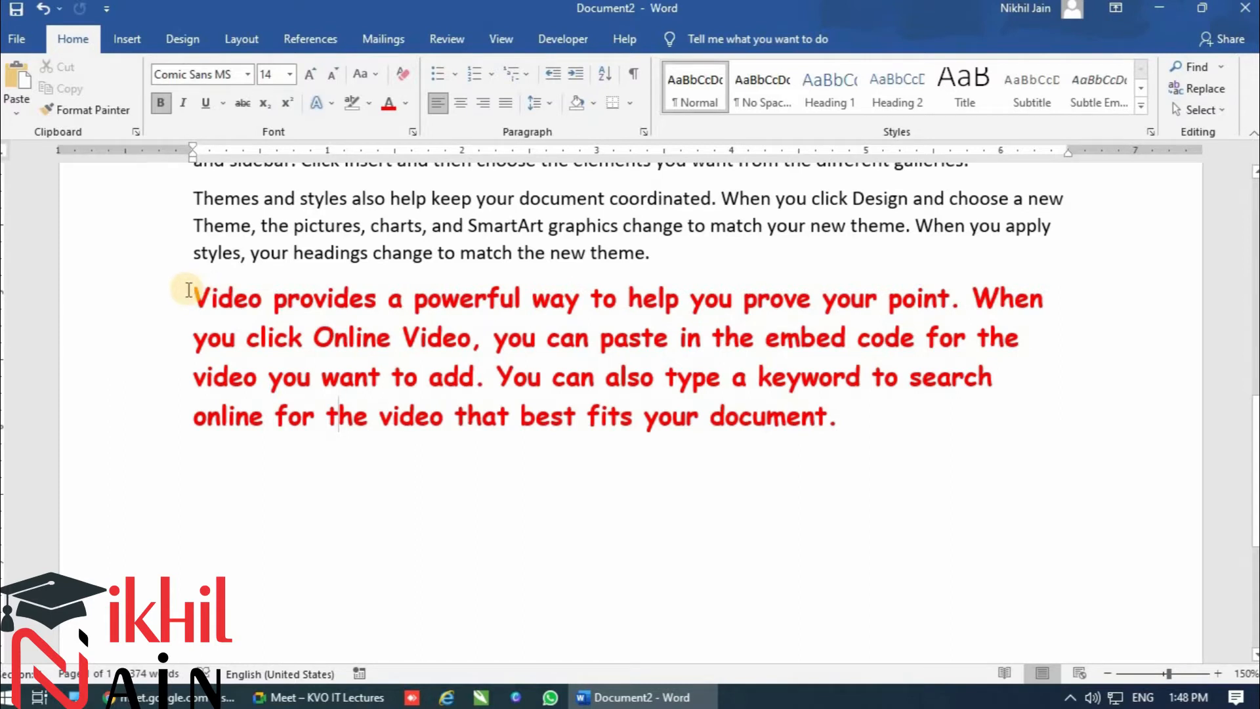
Cut the red paragraph from the end of the document and paste it at the very beginning.
{"action": "left_click_drag", "start_coordinate": [231, 298], "coordinate": [844, 411]}
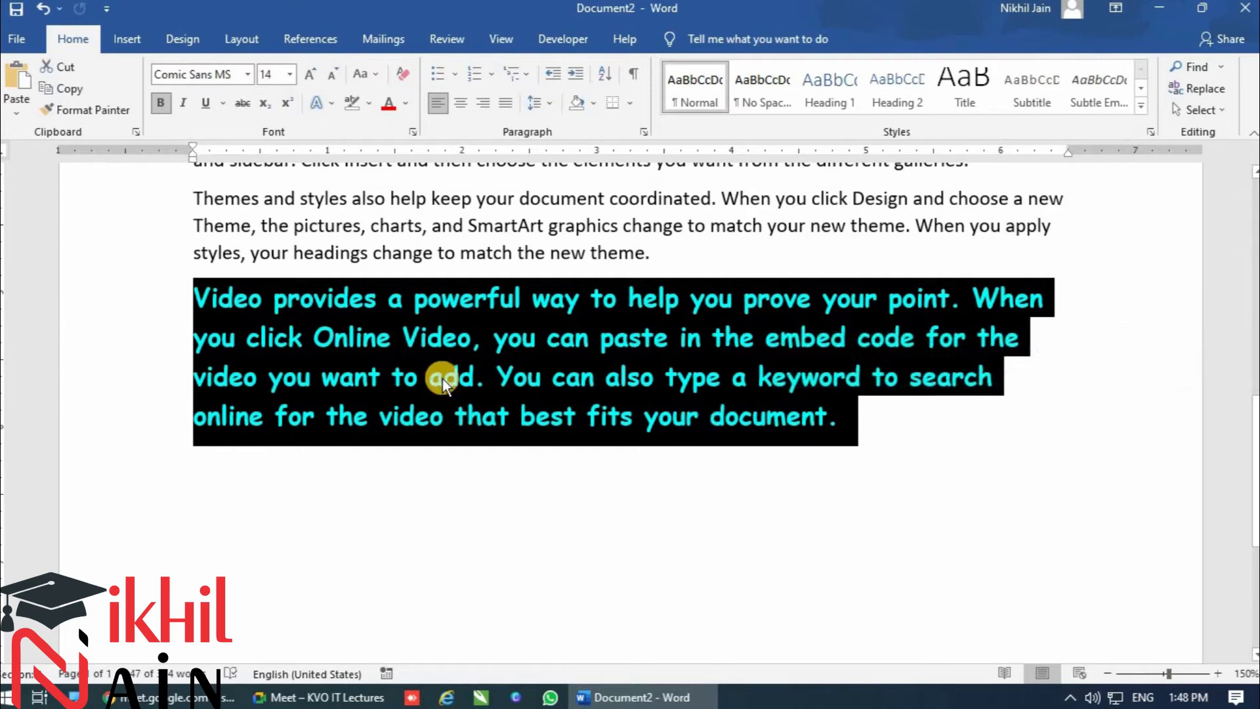
{"action": "left_click", "coordinate": [195, 298]}
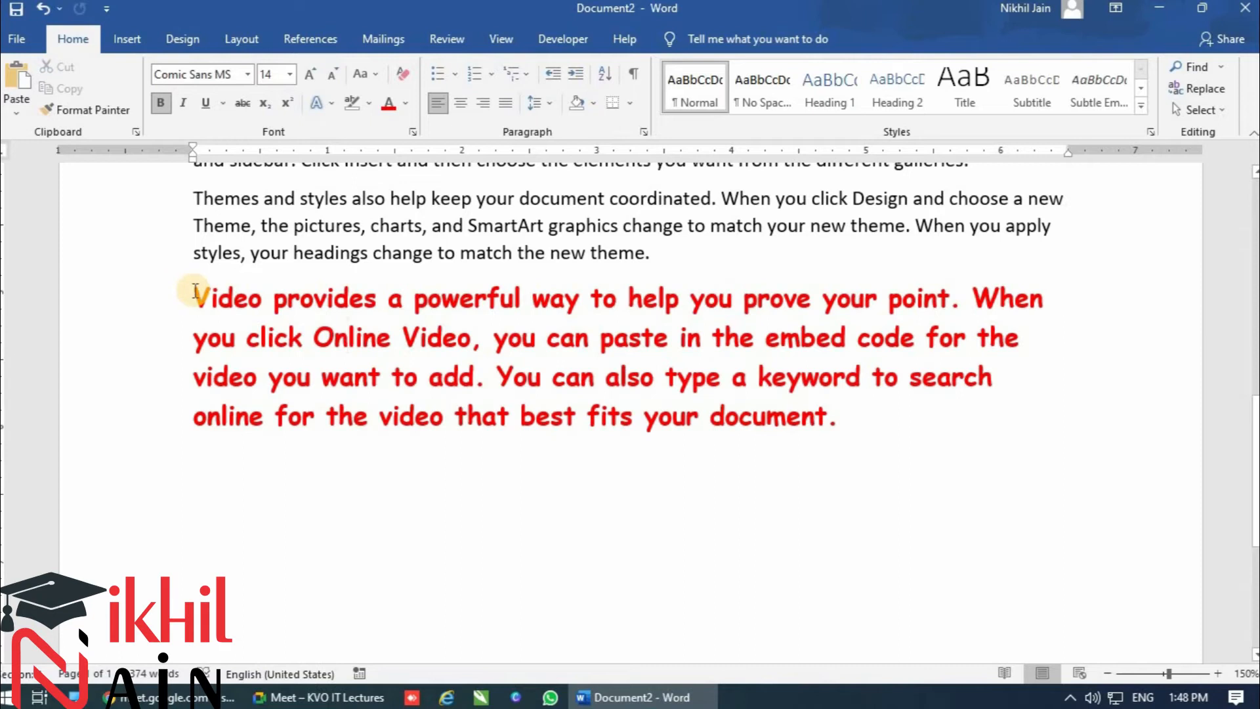
{"action": "left_click_drag", "start_coordinate": [686, 345], "coordinate": [844, 414]}
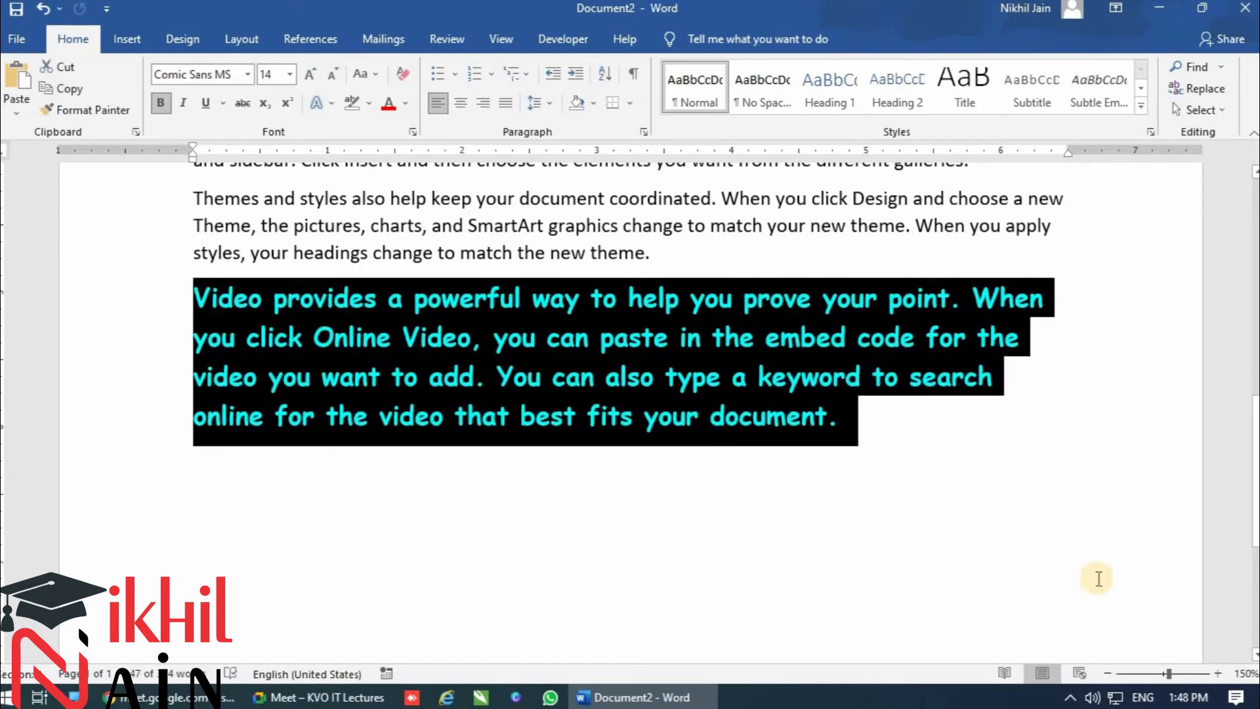
{"action": "left_click", "coordinate": [62, 75]}
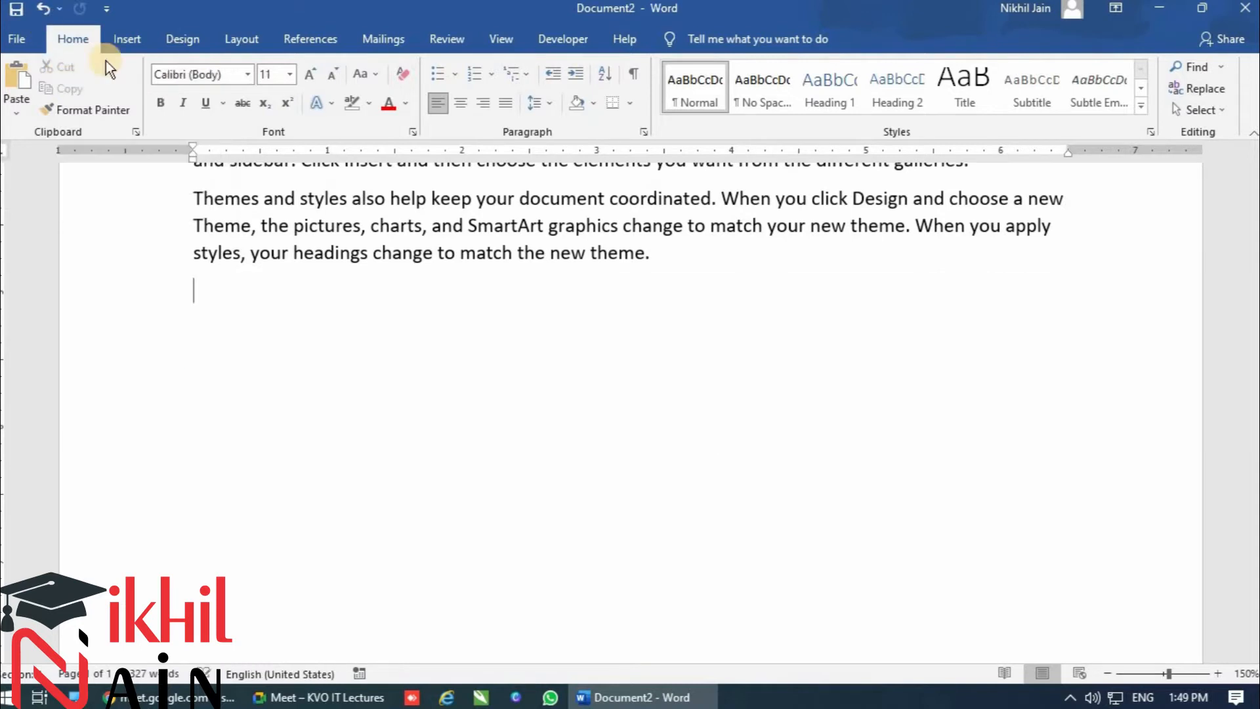
{"action": "scroll", "coordinate": [259, 394], "scroll_direction": "up", "scroll_amount": 1}
{"action": "scroll", "coordinate": [259, 393], "scroll_direction": "up", "scroll_amount": 2}
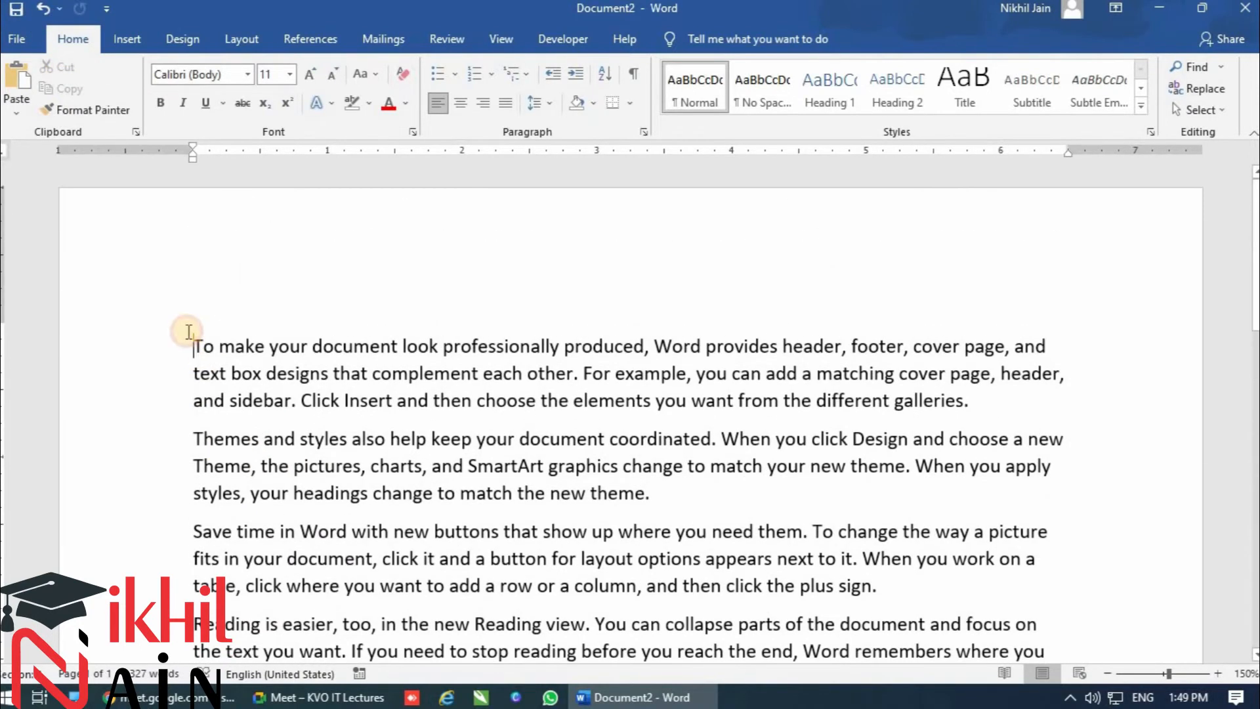
{"action": "left_click", "coordinate": [22, 69]}
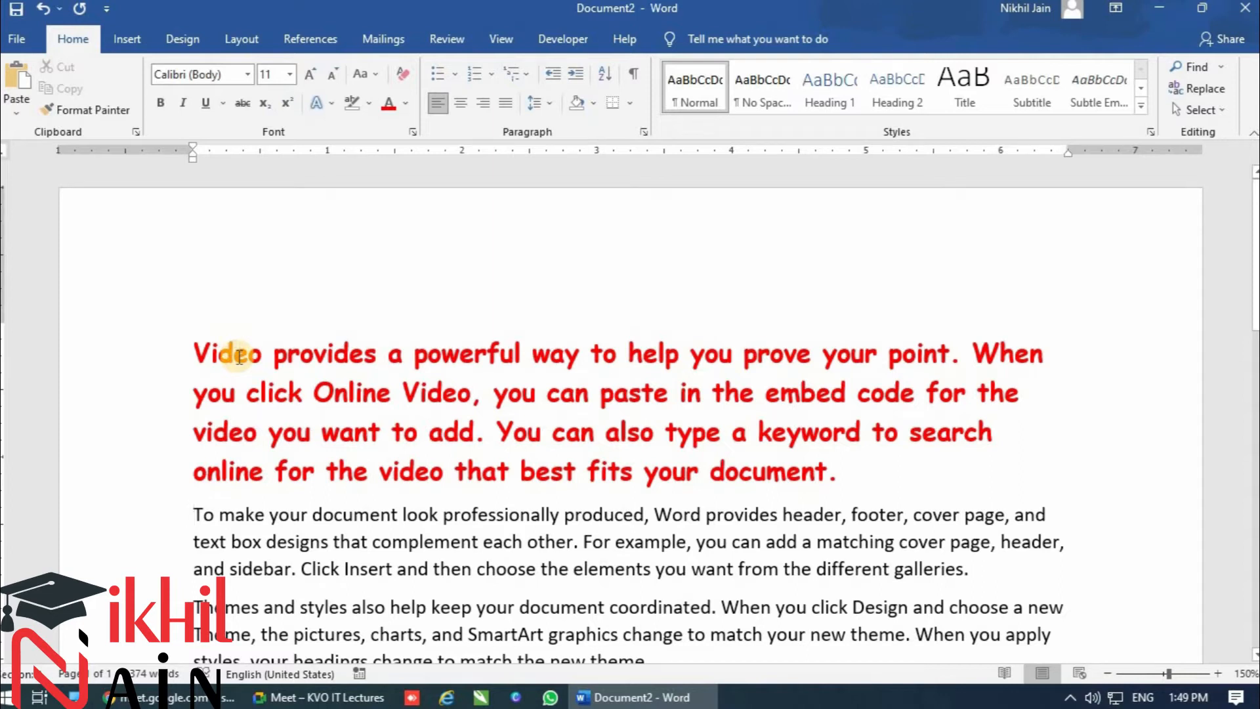
Undo the paste and the cut of the red paragraph.
{"action": "key", "text": "ctrl+z"}
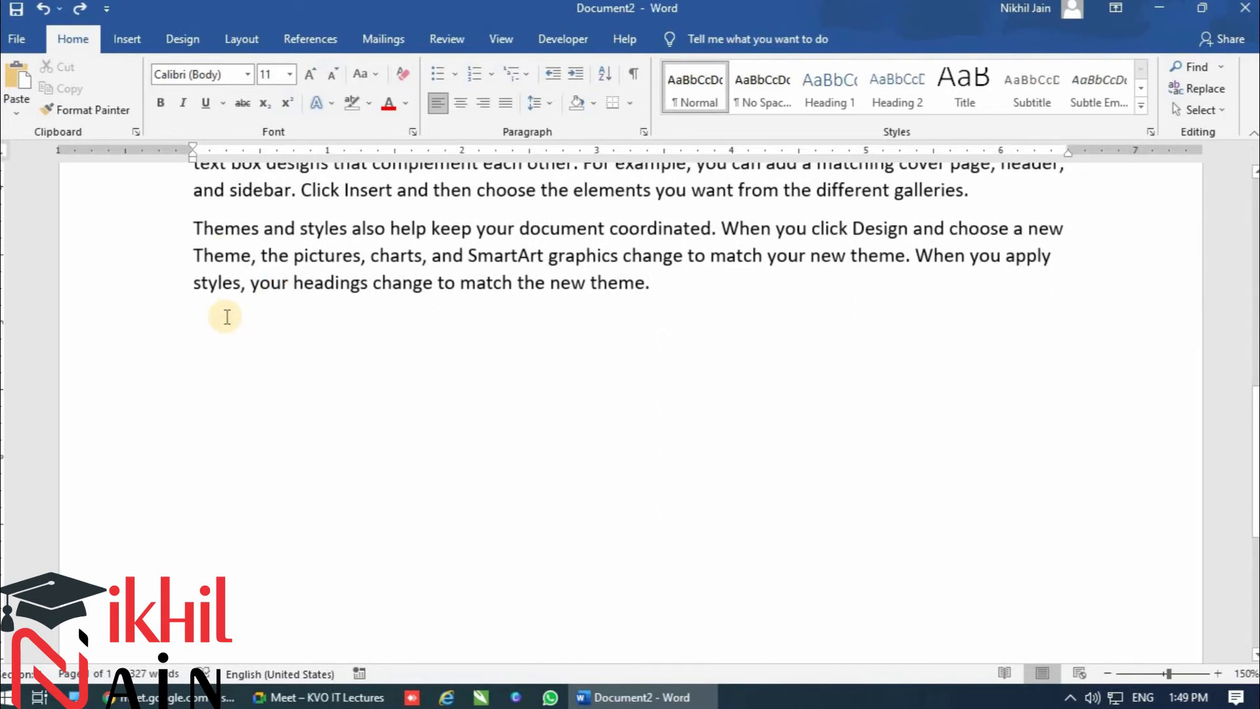
{"action": "key", "text": "ctrl+y"}
{"action": "left_click", "coordinate": [234, 341]}
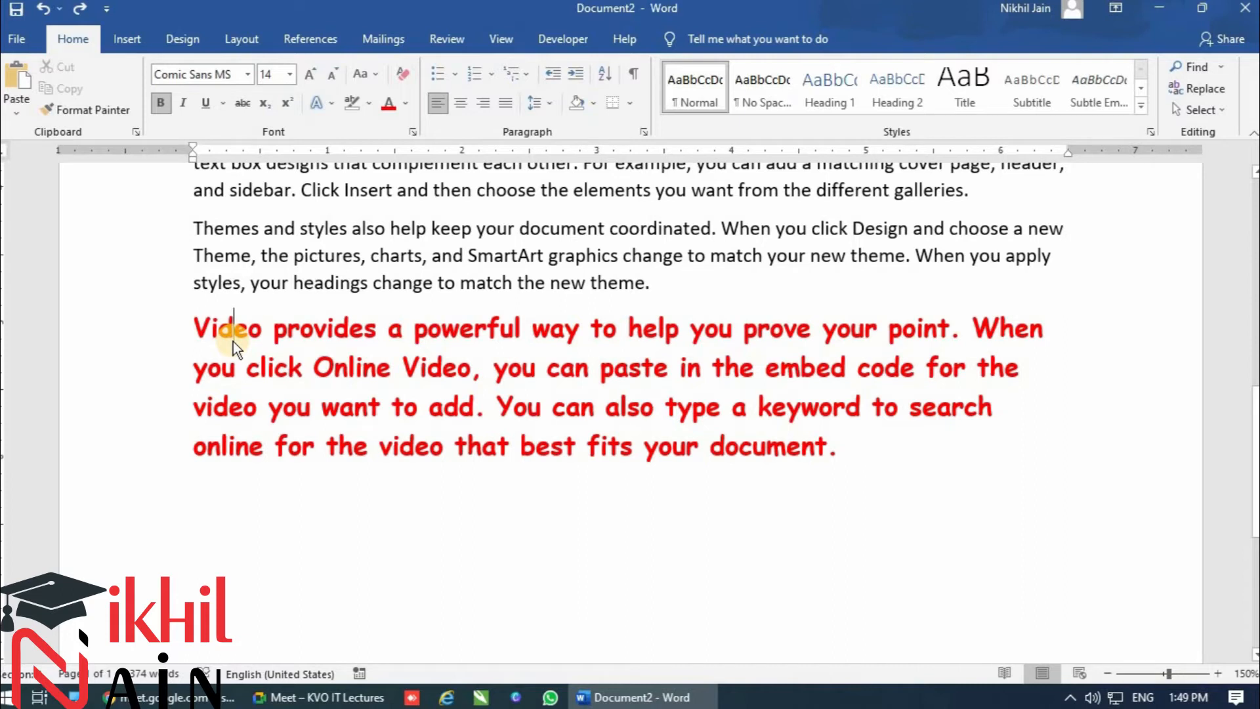
Move the red last paragraph up to the end of the black "Video provides" paragraph and undo the move.
{"action": "left_click", "coordinate": [151, 336]}
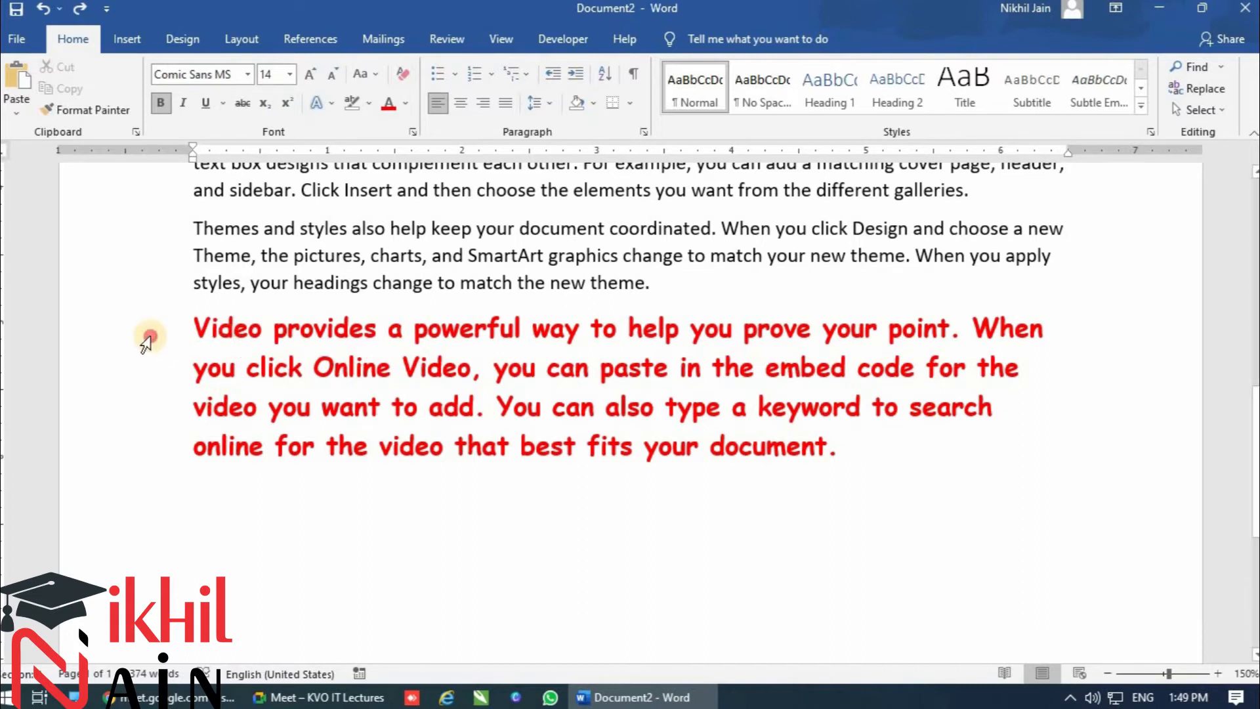
{"action": "left_click_drag", "start_coordinate": [146, 342], "coordinate": [249, 459]}
{"action": "scroll", "coordinate": [254, 485], "scroll_direction": "up", "scroll_amount": 3}
{"action": "left_click_drag", "start_coordinate": [215, 369], "coordinate": [607, 313]}
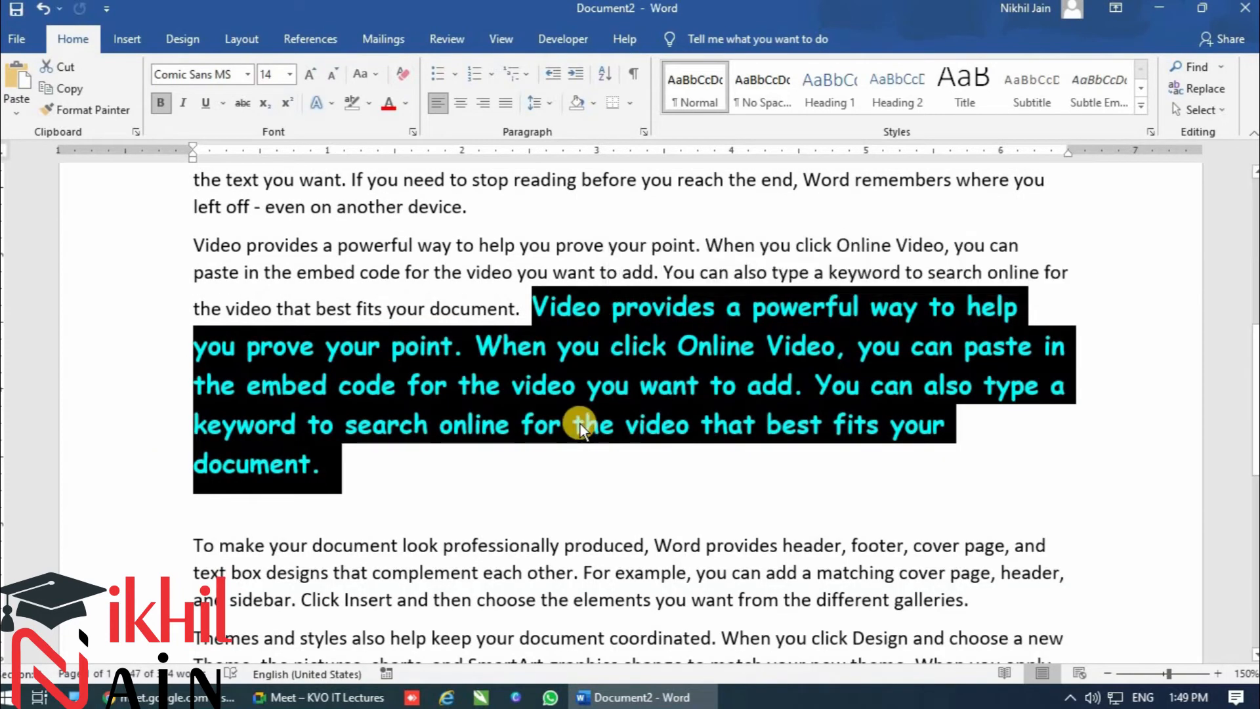
{"action": "key", "text": "ctrl+z"}
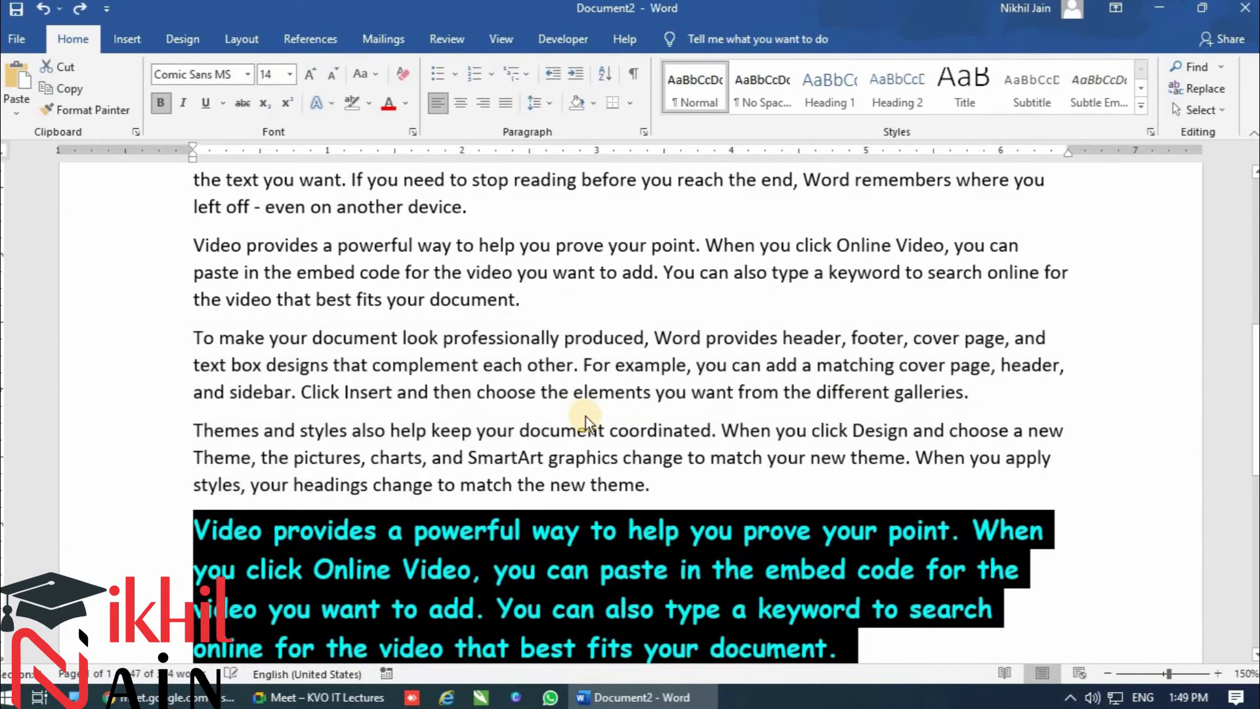
{"action": "scroll", "coordinate": [586, 416], "scroll_direction": "down", "scroll_amount": 2}
{"action": "left_click", "coordinate": [589, 416]}
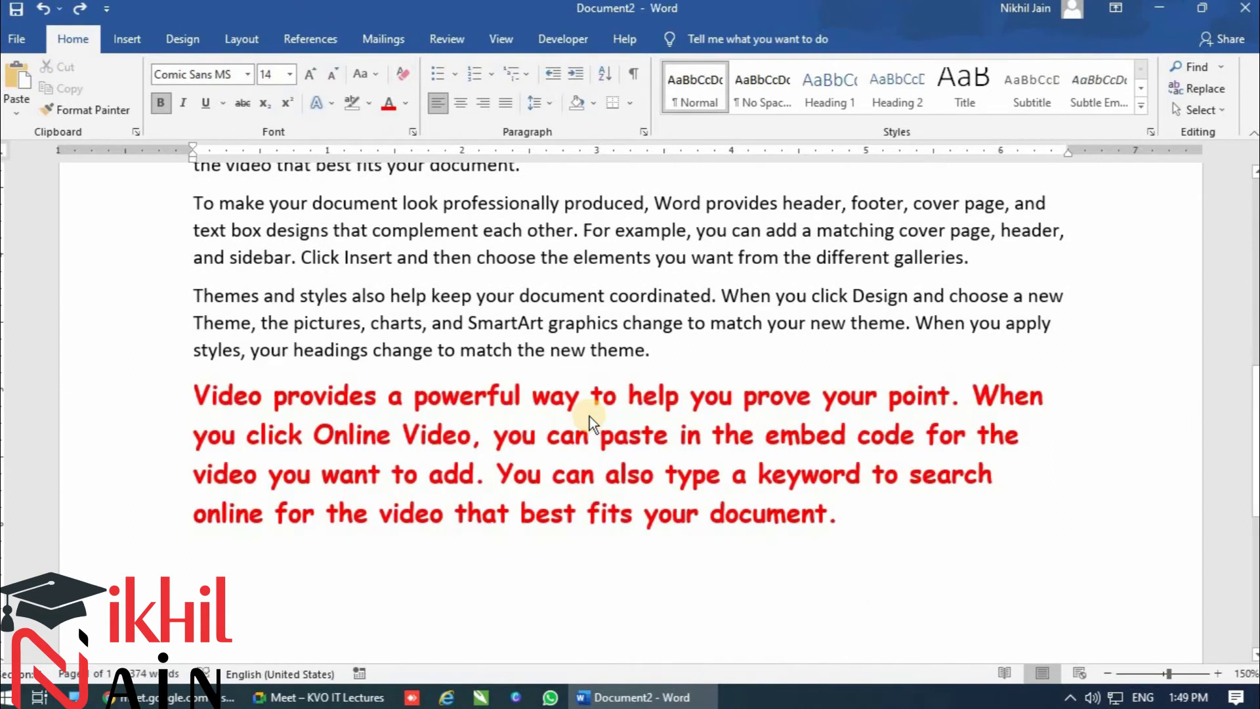
Select all the text in the document and set its line spacing to 1.0.
{"action": "left_click_drag", "start_coordinate": [866, 511], "coordinate": [195, 342]}
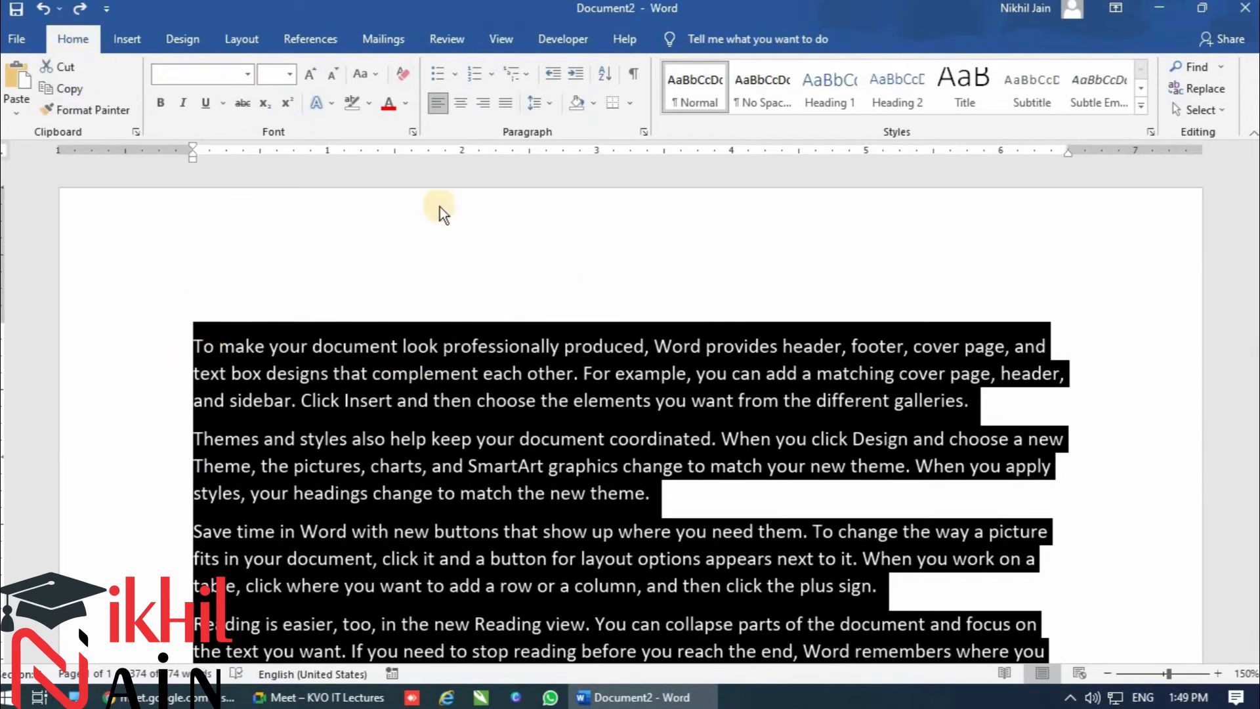
{"action": "left_click", "coordinate": [457, 75]}
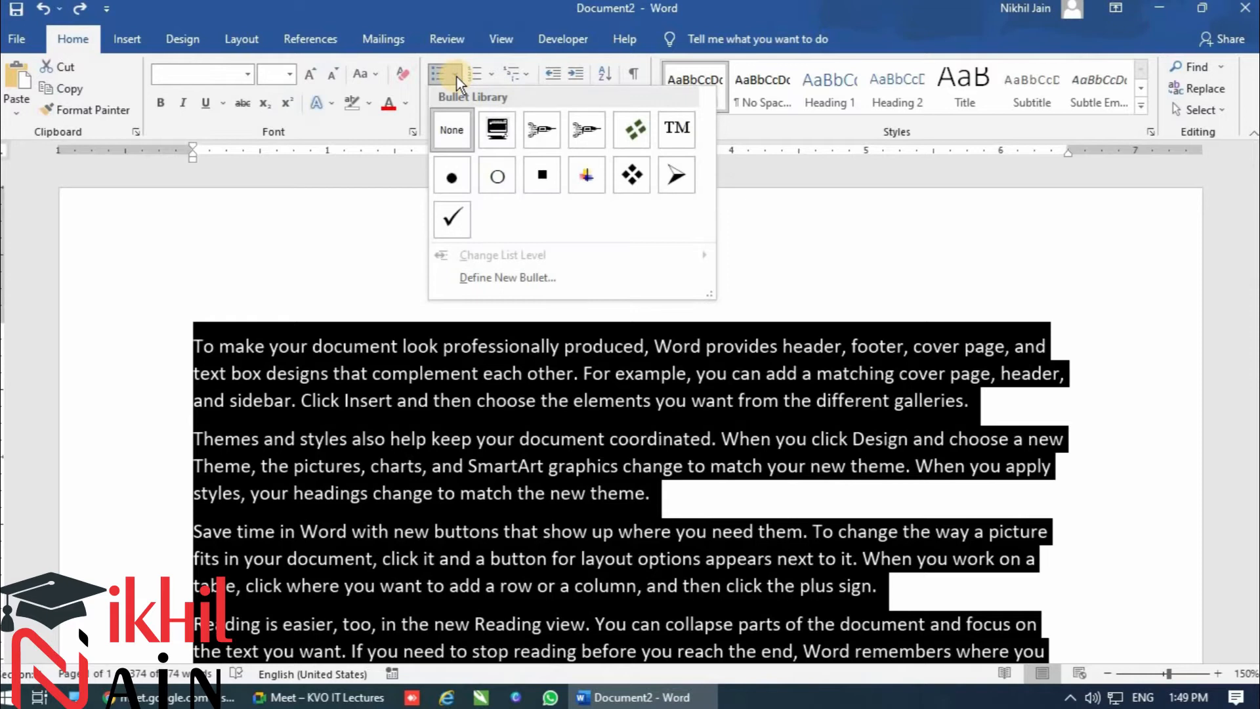
{"action": "left_click", "coordinate": [457, 76]}
{"action": "left_click", "coordinate": [551, 103]}
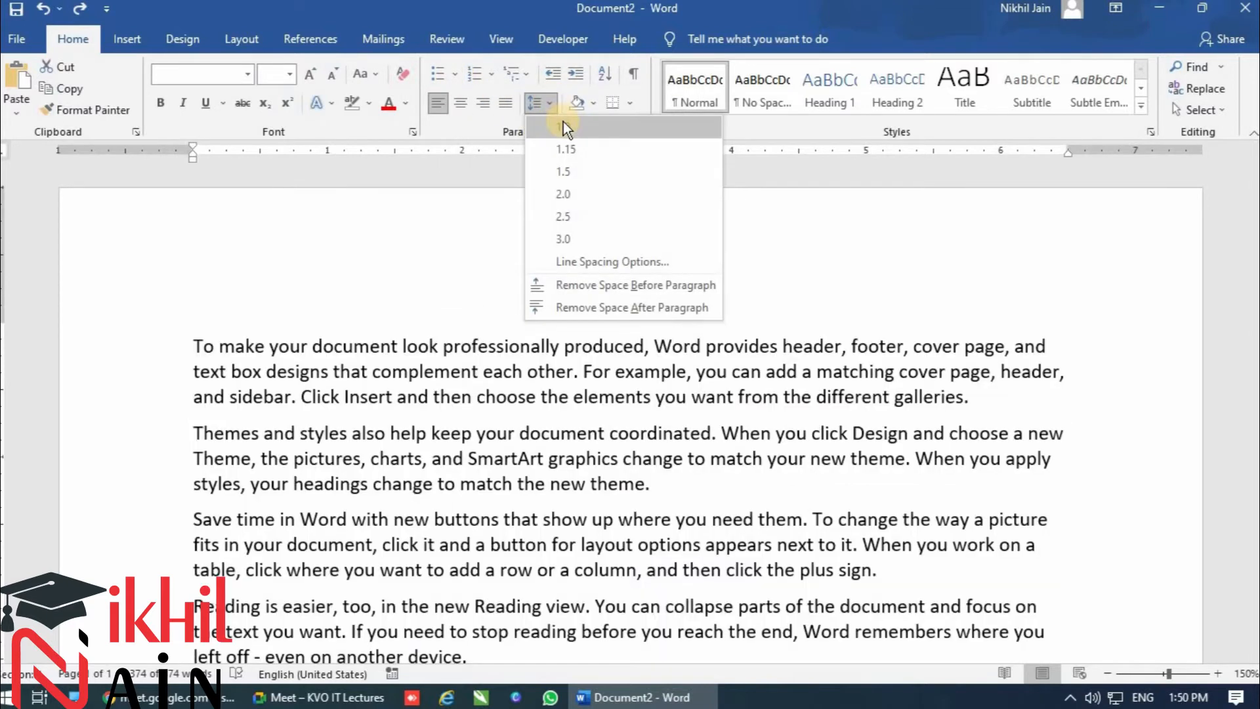
{"action": "left_click", "coordinate": [563, 126]}
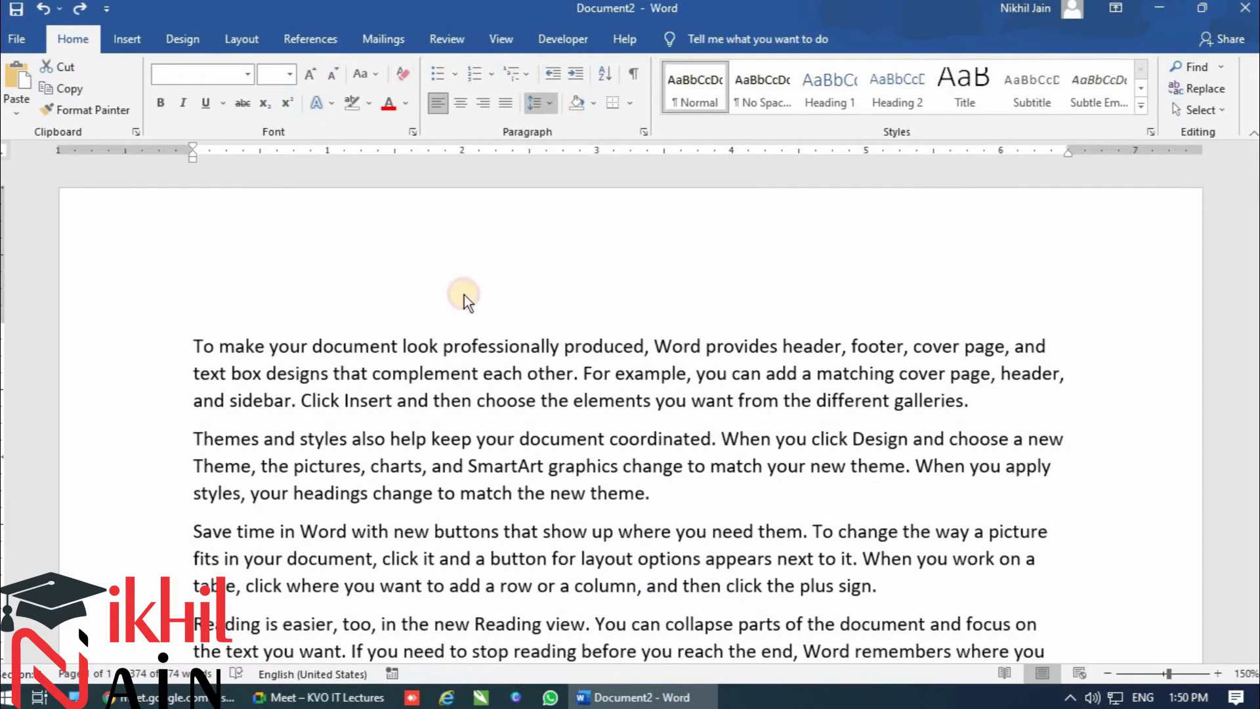
Set the line spacing of the whole document to 1.5 and review the text down to the red paragraph.
{"action": "key", "text": "ctrl+a"}
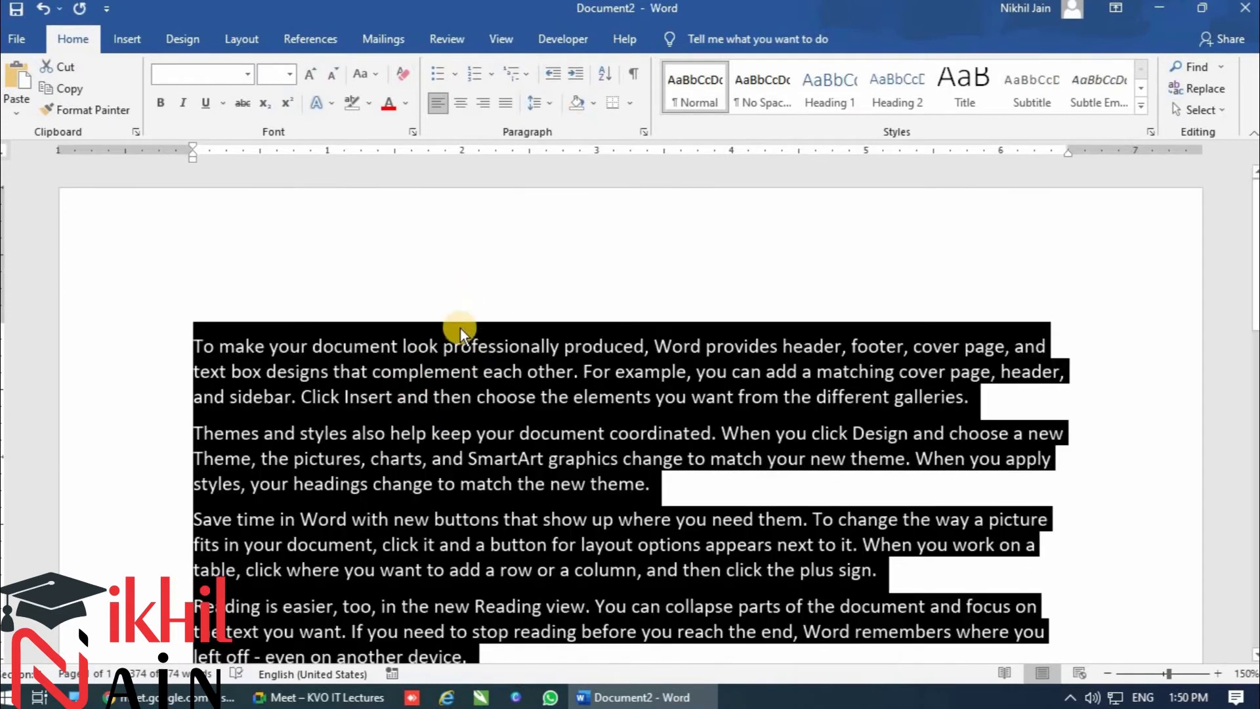
{"action": "left_click", "coordinate": [533, 105]}
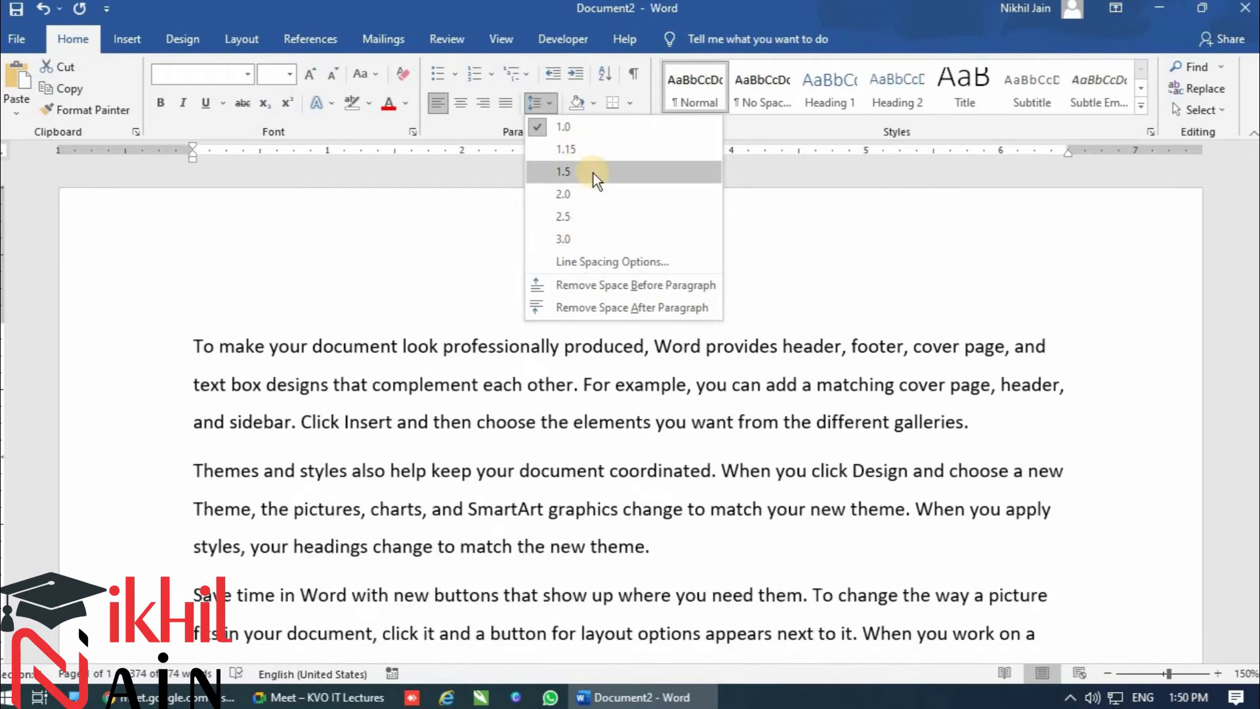
{"action": "left_click", "coordinate": [593, 173]}
{"action": "left_click", "coordinate": [398, 320]}
{"action": "scroll", "coordinate": [440, 320], "scroll_direction": "down", "scroll_amount": 2}
{"action": "scroll", "coordinate": [440, 320], "scroll_direction": "down", "scroll_amount": 10}
{"action": "scroll", "coordinate": [448, 349], "scroll_direction": "down", "scroll_amount": 5, "text": "ctrl"}
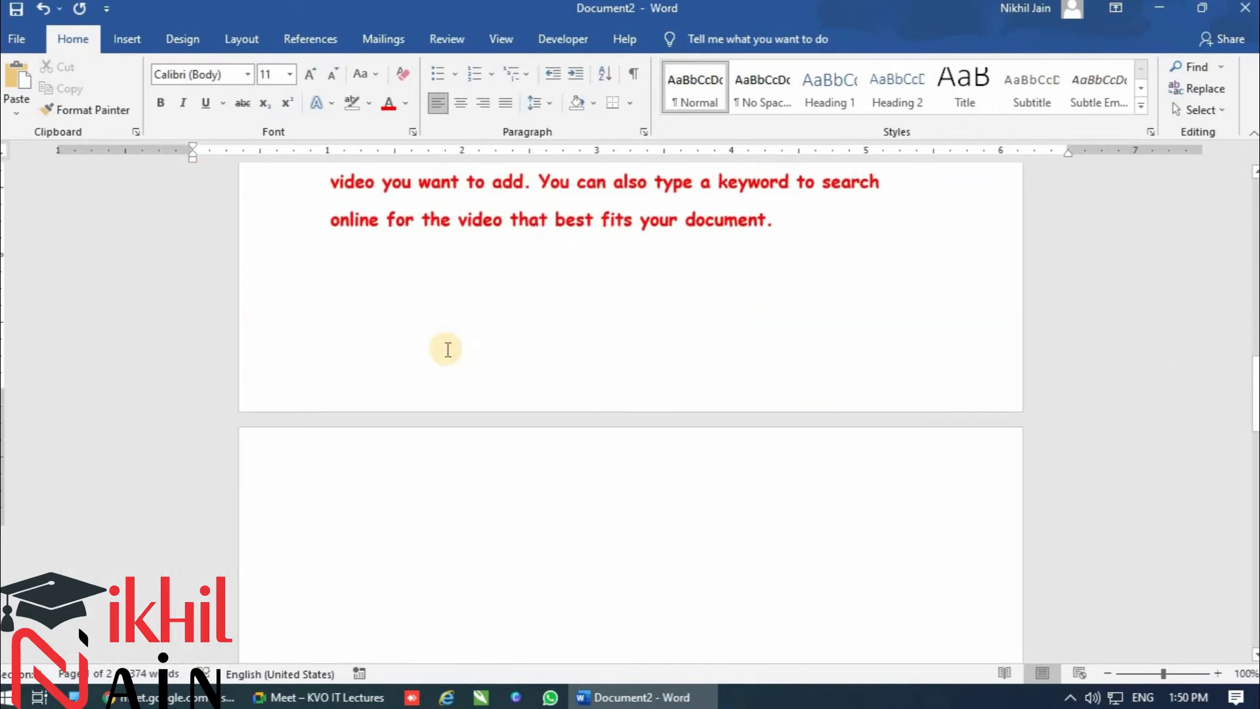
{"action": "scroll", "coordinate": [448, 350], "scroll_direction": "up", "scroll_amount": 1, "text": "ctrl"}
{"action": "scroll", "coordinate": [447, 351], "scroll_direction": "down", "scroll_amount": 2, "text": "ctrl"}
Set the line spacing of only the first paragraph to 2.0.
{"action": "scroll", "coordinate": [448, 355], "scroll_direction": "up", "scroll_amount": 3}
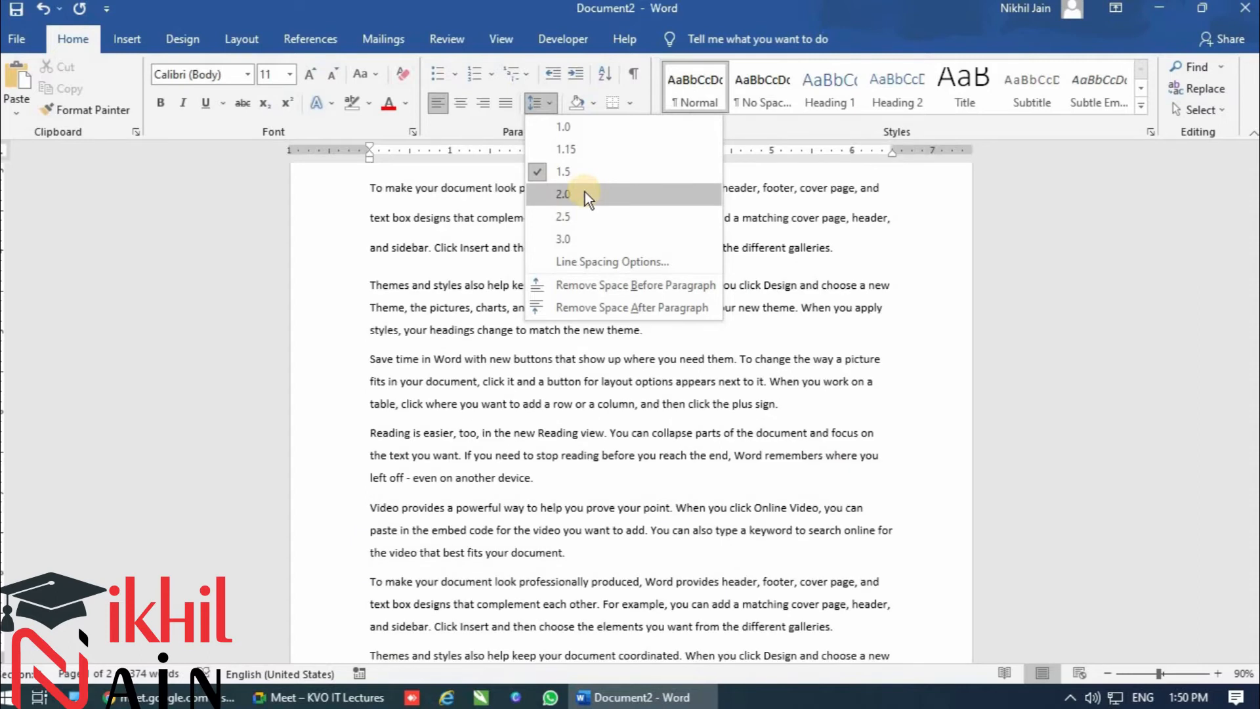
{"action": "left_click", "coordinate": [585, 192]}
{"action": "scroll", "coordinate": [490, 453], "scroll_direction": "down", "scroll_amount": 3}
{"action": "scroll", "coordinate": [490, 453], "scroll_direction": "down", "scroll_amount": 3}
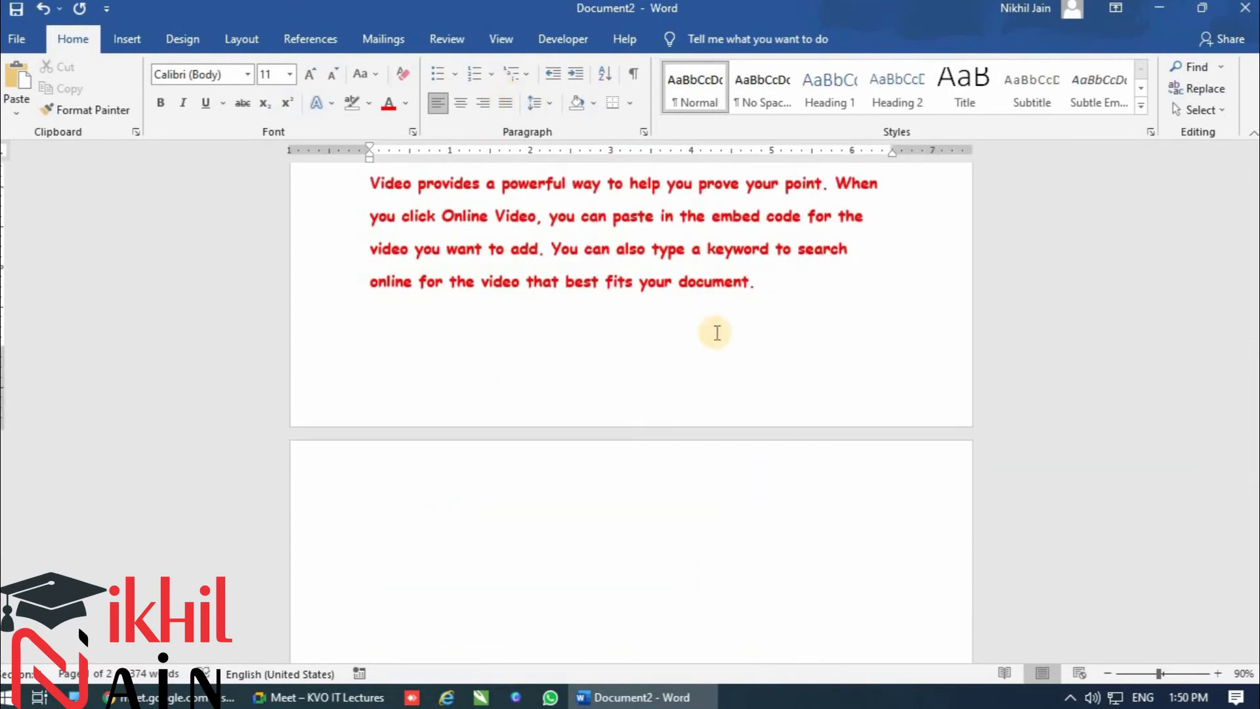
Select every paragraph from the red last one up to the first and set their line spacing to 1.0.
{"action": "left_click_drag", "start_coordinate": [793, 270], "coordinate": [359, 143]}
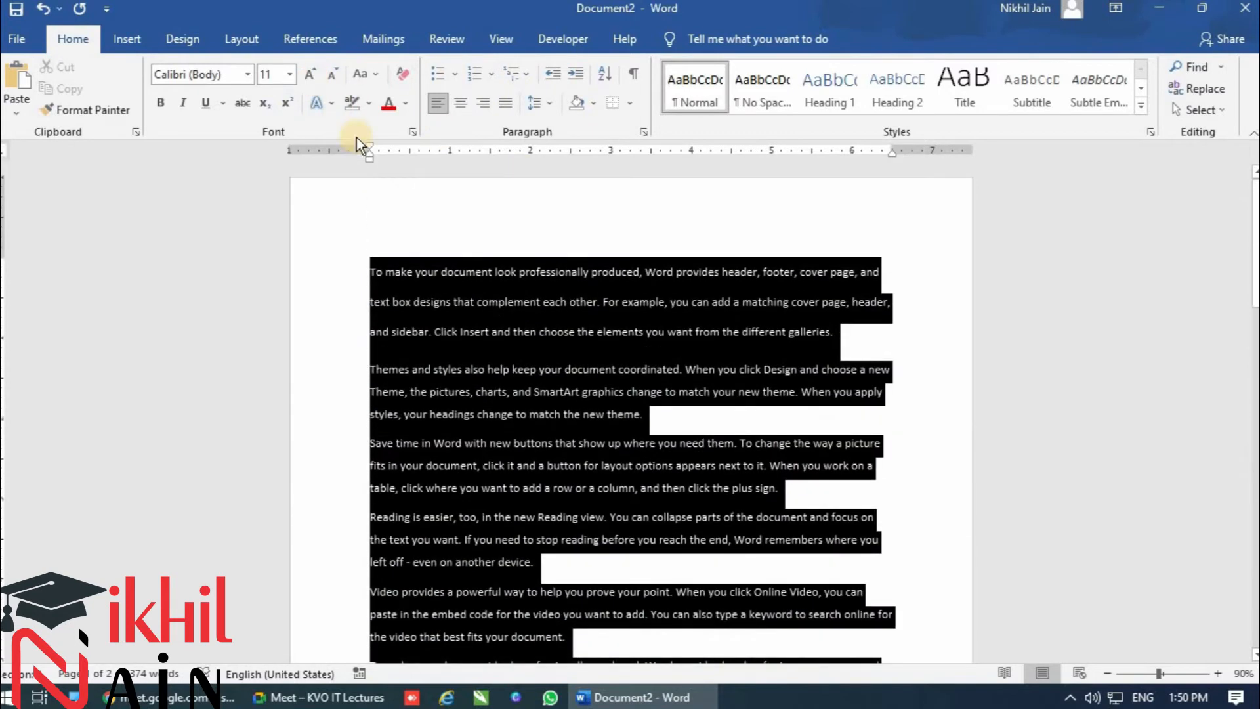
{"action": "scroll", "coordinate": [657, 251], "scroll_direction": "down", "scroll_amount": 8}
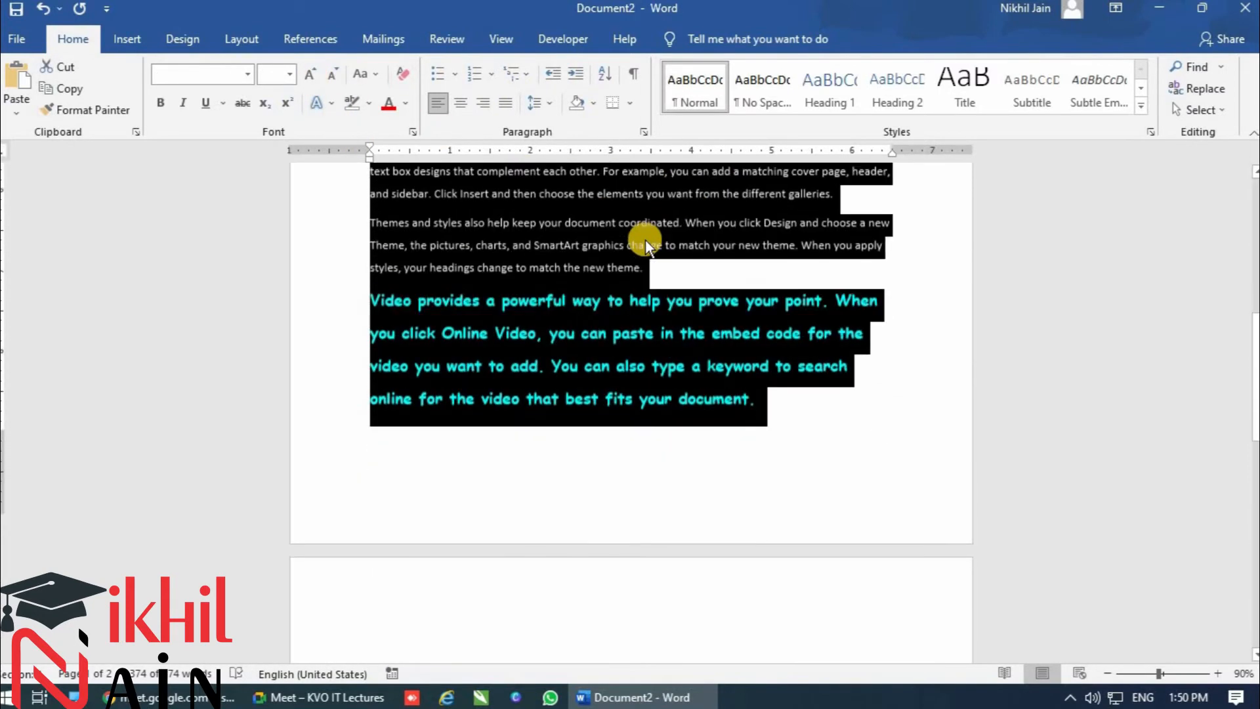
{"action": "left_click", "coordinate": [544, 107]}
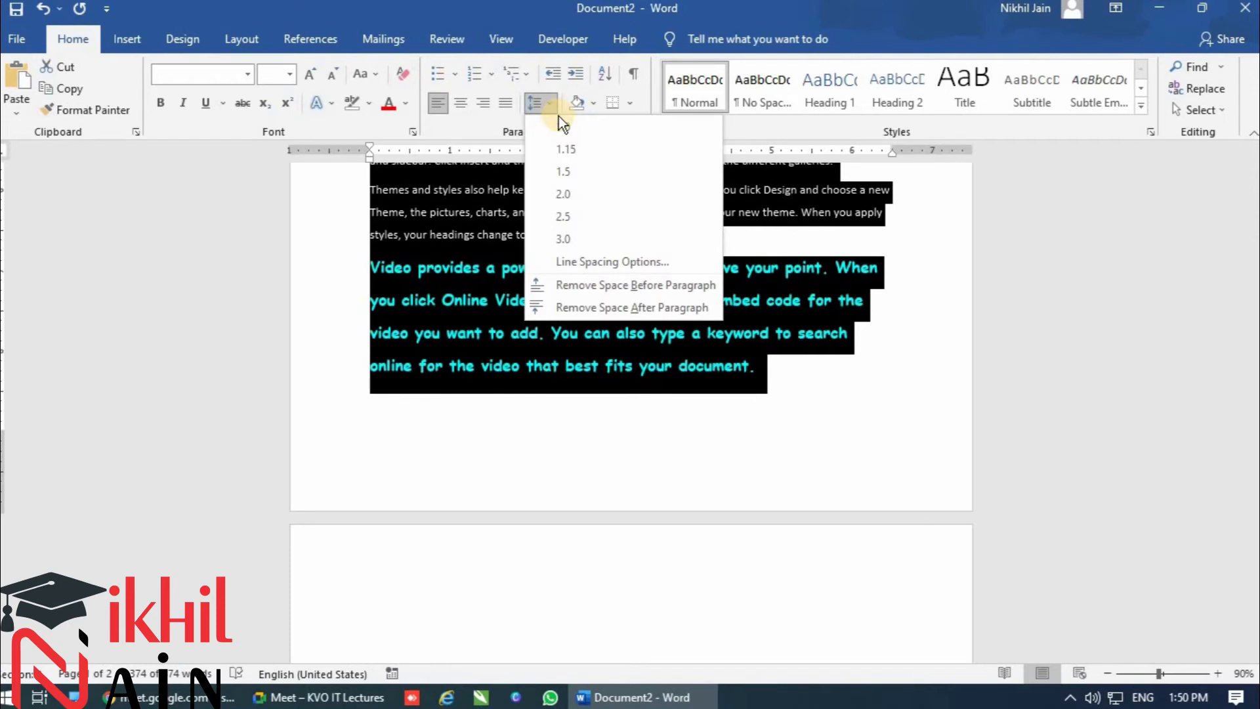
{"action": "left_click", "coordinate": [562, 125]}
{"action": "left_click", "coordinate": [578, 346]}
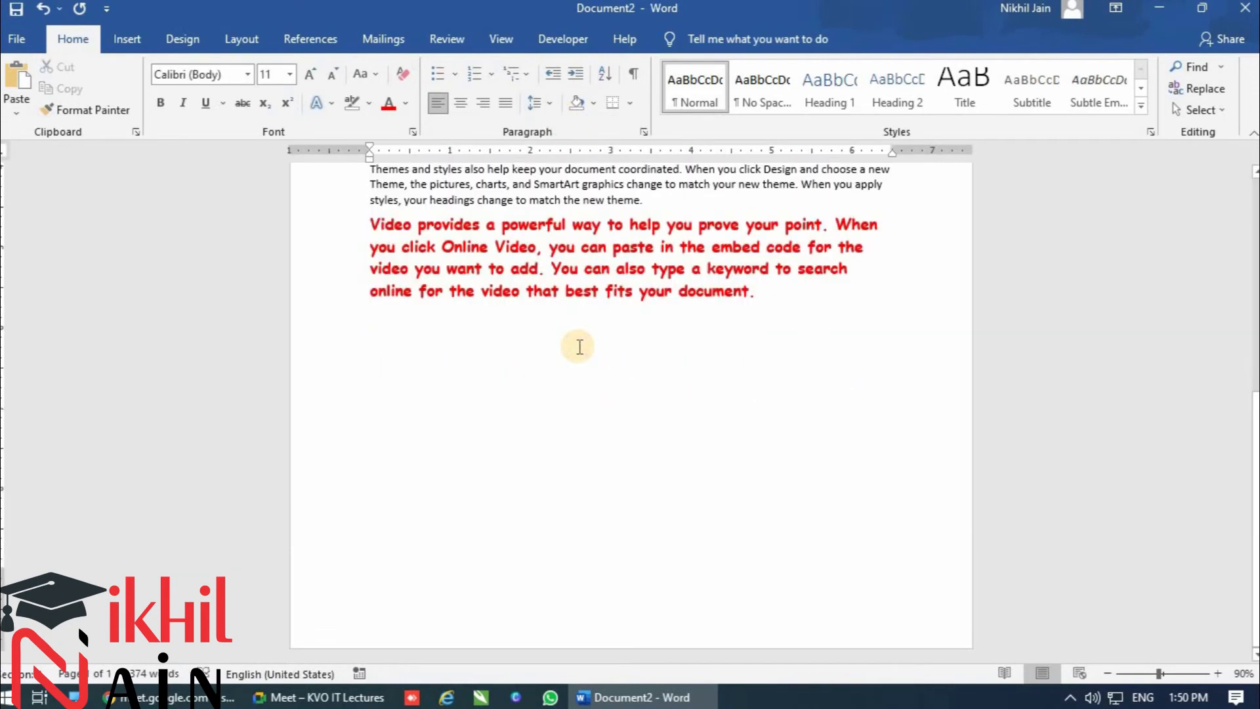
Set the line spacing of every paragraph in the document to 1.5.
{"action": "scroll", "coordinate": [578, 346], "scroll_direction": "down", "scroll_amount": 4, "text": "ctrl"}
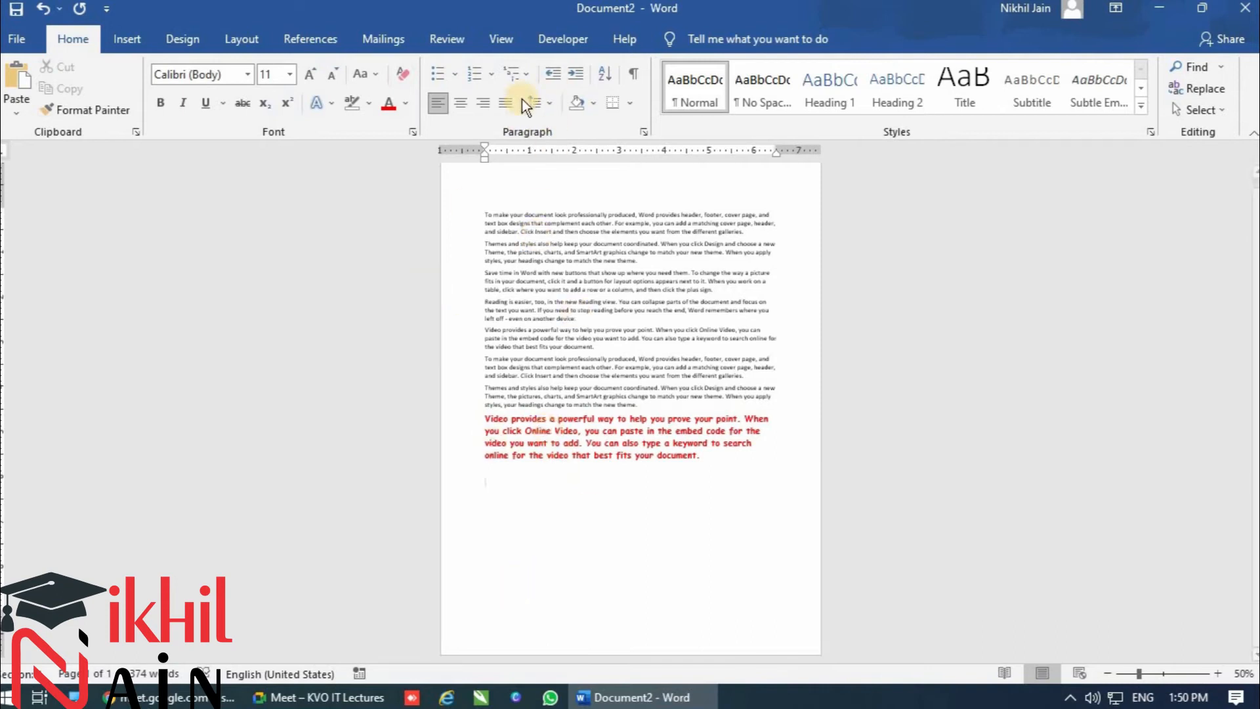
{"action": "left_click", "coordinate": [538, 112]}
{"action": "left_click", "coordinate": [535, 494]}
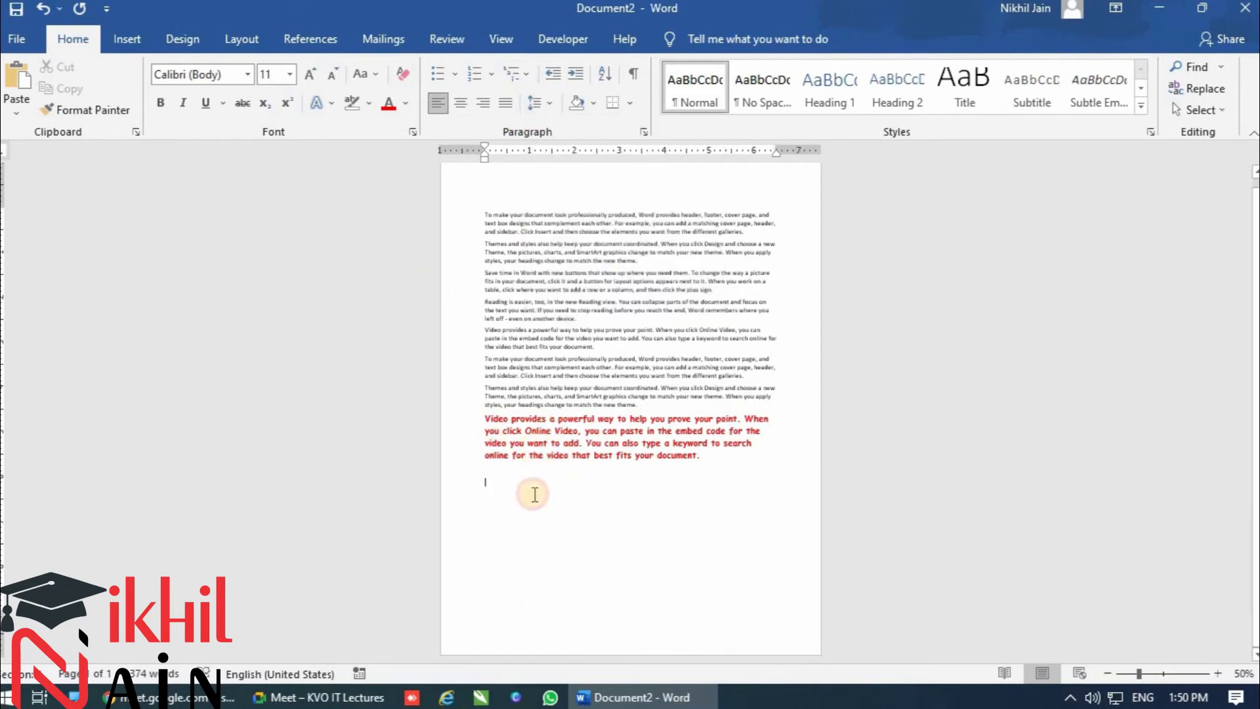
{"action": "key", "text": "ctrl+a"}
{"action": "left_click", "coordinate": [537, 106]}
{"action": "left_click", "coordinate": [583, 305]}
{"action": "left_click", "coordinate": [578, 374]}
{"action": "scroll", "coordinate": [588, 223], "scroll_direction": "up", "scroll_amount": 4}
{"action": "scroll", "coordinate": [593, 213], "scroll_direction": "up", "scroll_amount": 5}
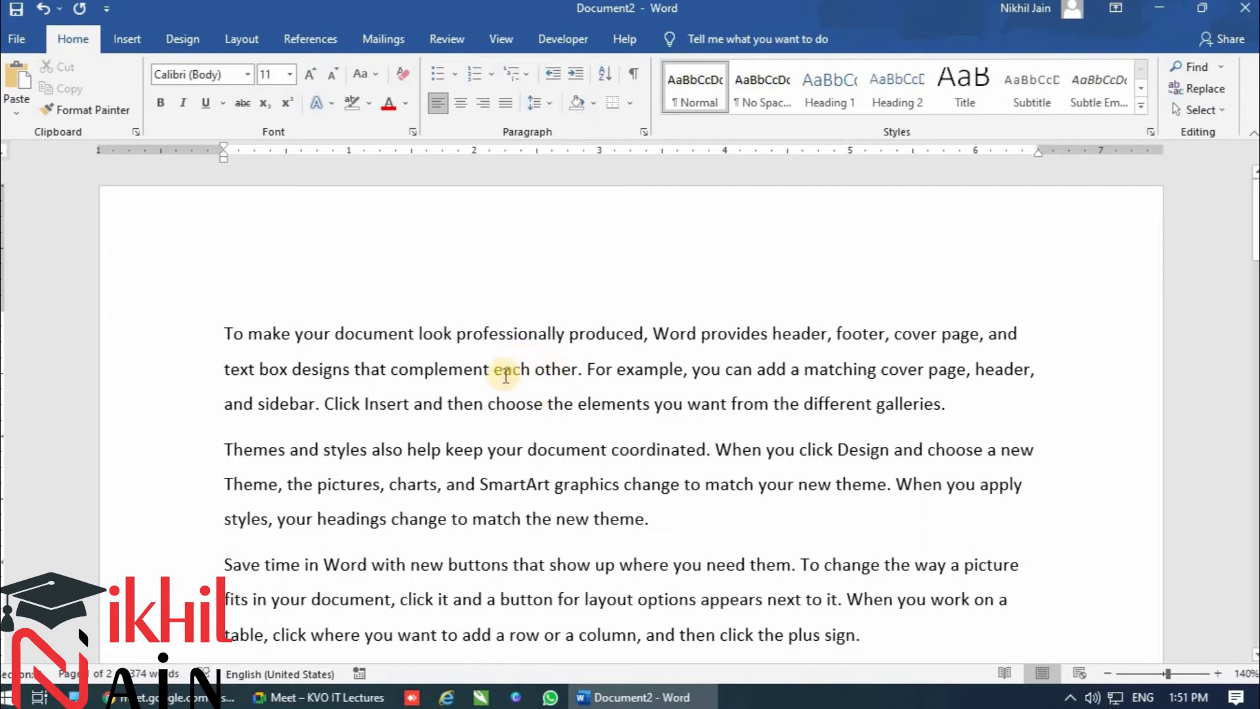
{"action": "scroll", "coordinate": [486, 411], "scroll_direction": "down", "scroll_amount": 2}
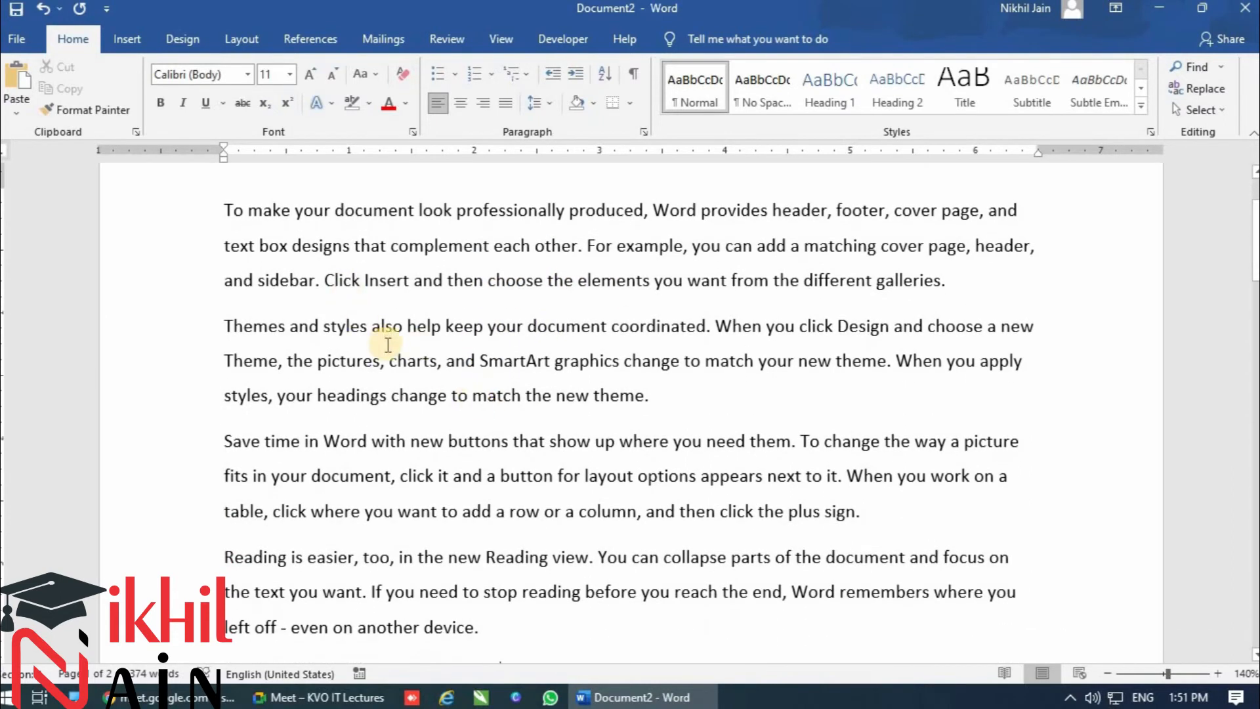
{"action": "scroll", "coordinate": [352, 484], "scroll_direction": "down", "scroll_amount": 10}
{"action": "scroll", "coordinate": [390, 435], "scroll_direction": "up", "scroll_amount": 10}
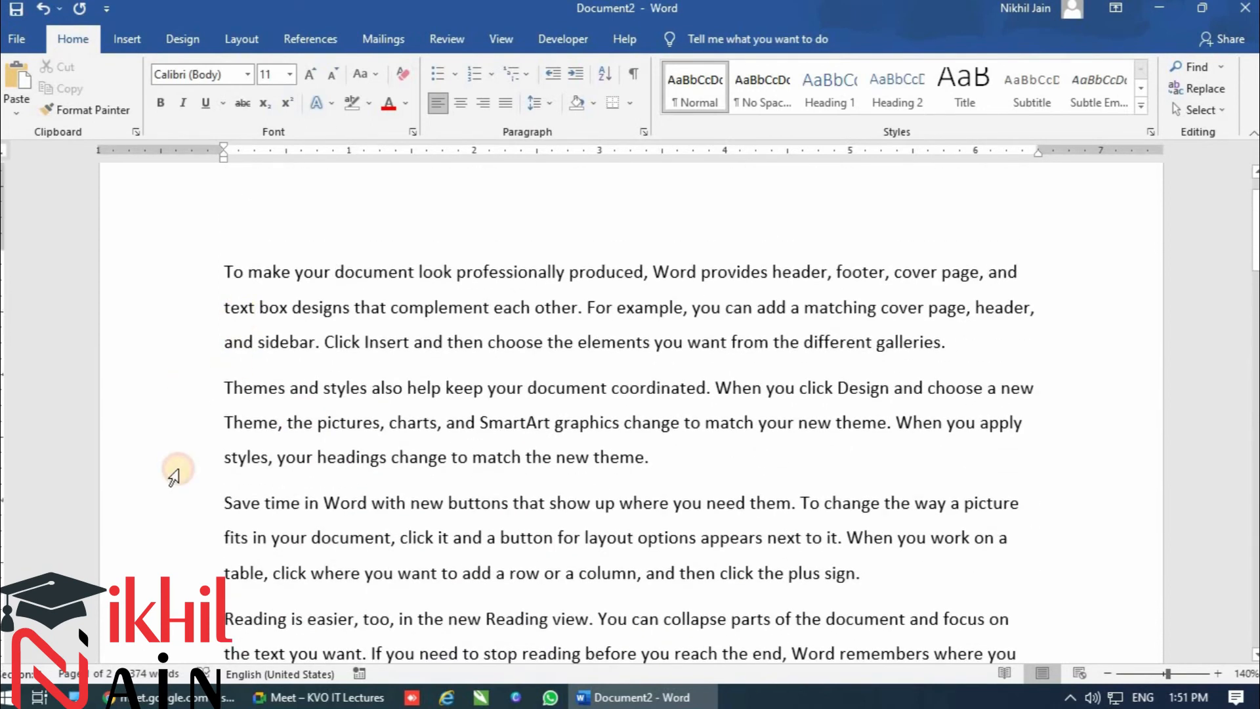
{"action": "double_click", "coordinate": [176, 476]}
{"action": "left_click", "coordinate": [368, 392]}
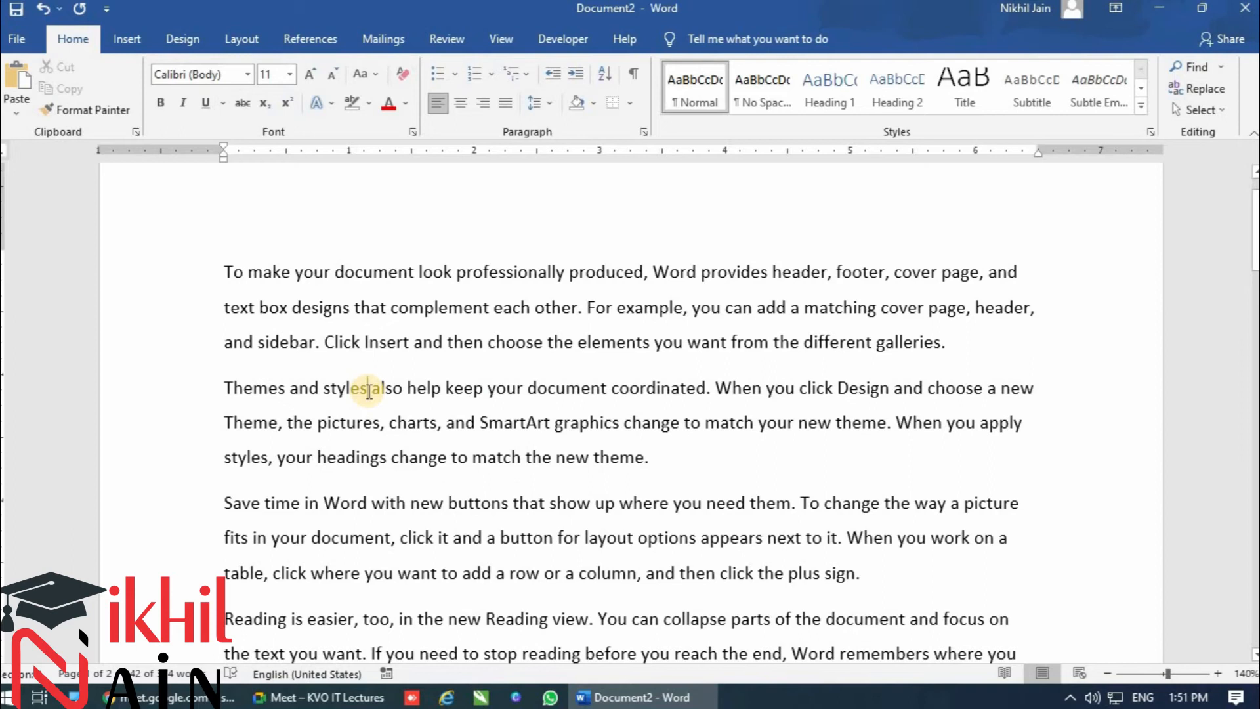
{"action": "scroll", "coordinate": [348, 525], "scroll_direction": "down", "scroll_amount": 9}
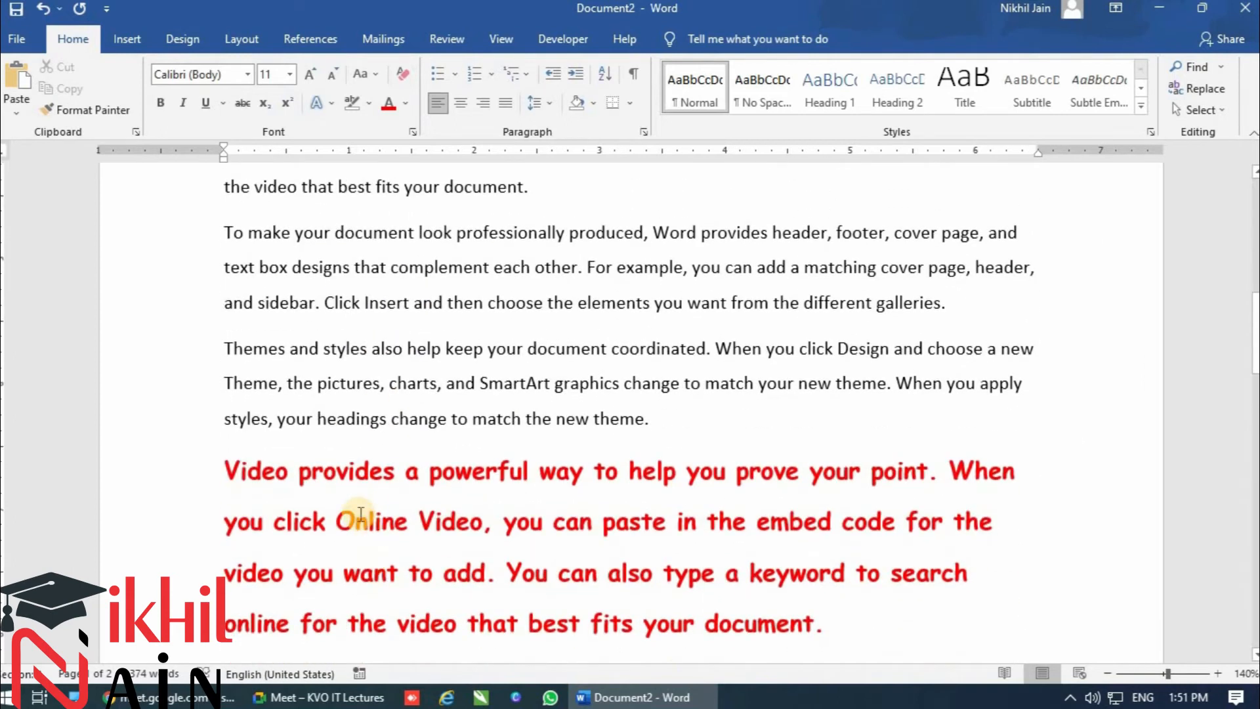
{"action": "scroll", "coordinate": [361, 512], "scroll_direction": "up", "scroll_amount": 6}
{"action": "left_click", "coordinate": [207, 217]}
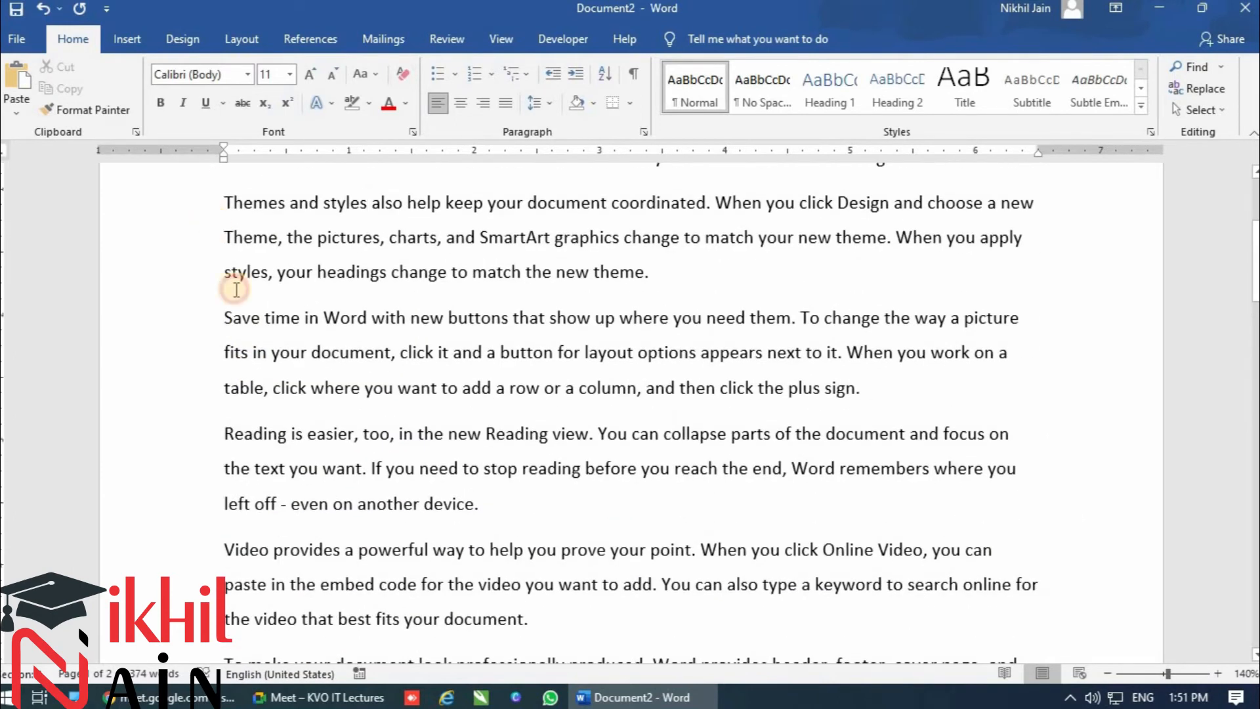
{"action": "scroll", "coordinate": [237, 299], "scroll_direction": "up", "scroll_amount": 2}
{"action": "left_click", "coordinate": [237, 303]}
Select the third paragraph, starting "Save time in Word", and open the Borders and Shading settings for it.
{"action": "left_click", "coordinate": [165, 515]}
{"action": "left_click_drag", "start_coordinate": [165, 515], "coordinate": [176, 574]}
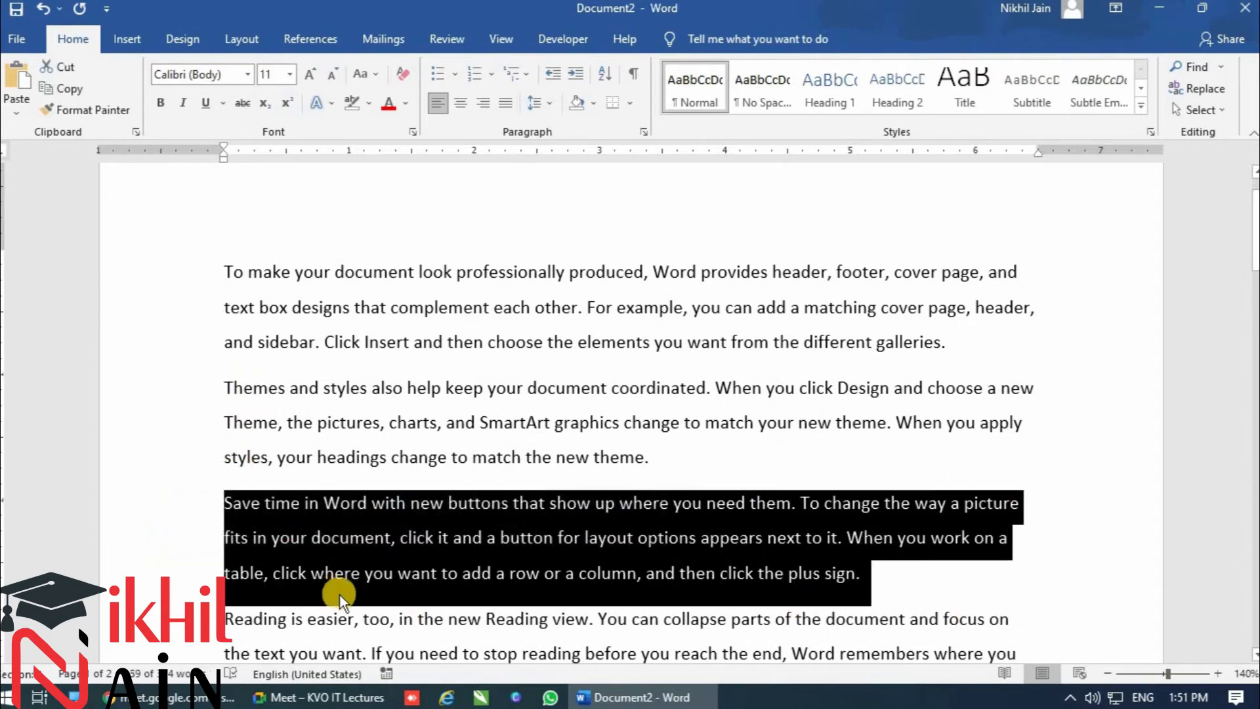
{"action": "left_click", "coordinate": [632, 98]}
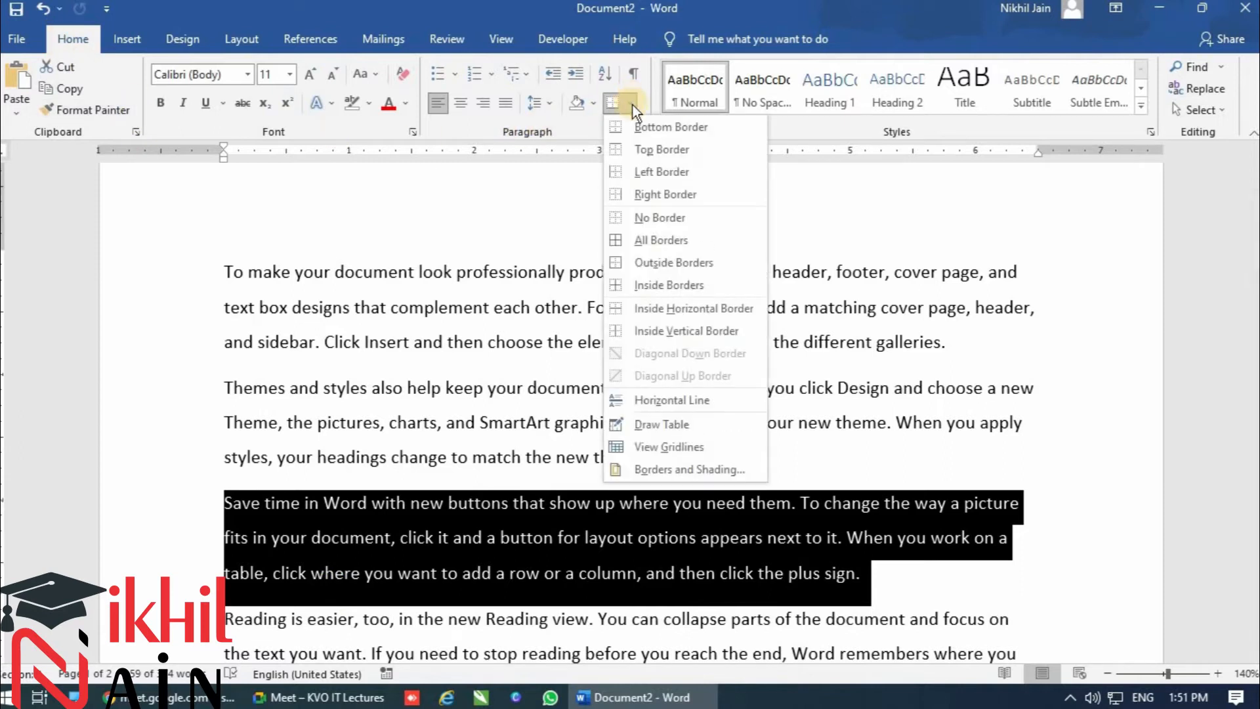
{"action": "left_click", "coordinate": [655, 470]}
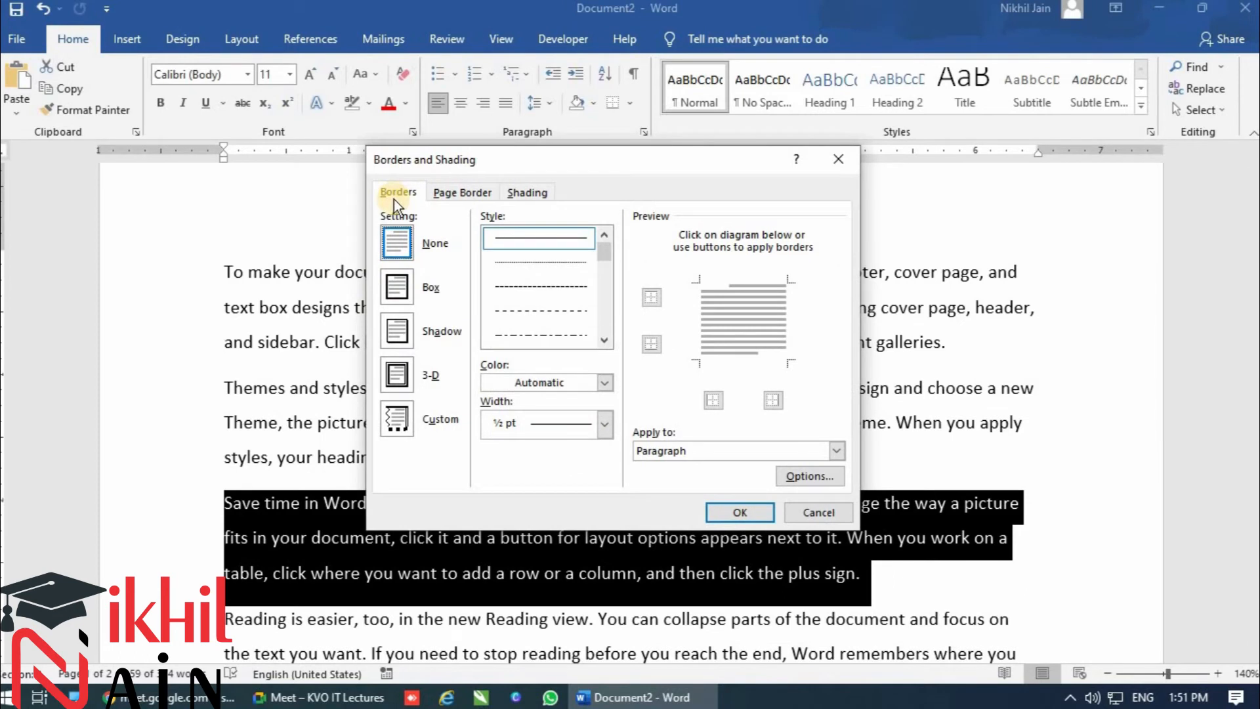
Try the Box, Shadow and 3-D paragraph border settings, return to Shadow, and choose the thick-thin double-line style.
{"action": "left_click", "coordinate": [407, 289]}
{"action": "left_click", "coordinate": [405, 333]}
{"action": "left_click", "coordinate": [400, 374]}
{"action": "left_click", "coordinate": [405, 340]}
{"action": "left_click", "coordinate": [607, 274]}
{"action": "left_click", "coordinate": [580, 333]}
{"action": "left_click", "coordinate": [602, 321]}
{"action": "left_click", "coordinate": [560, 312]}
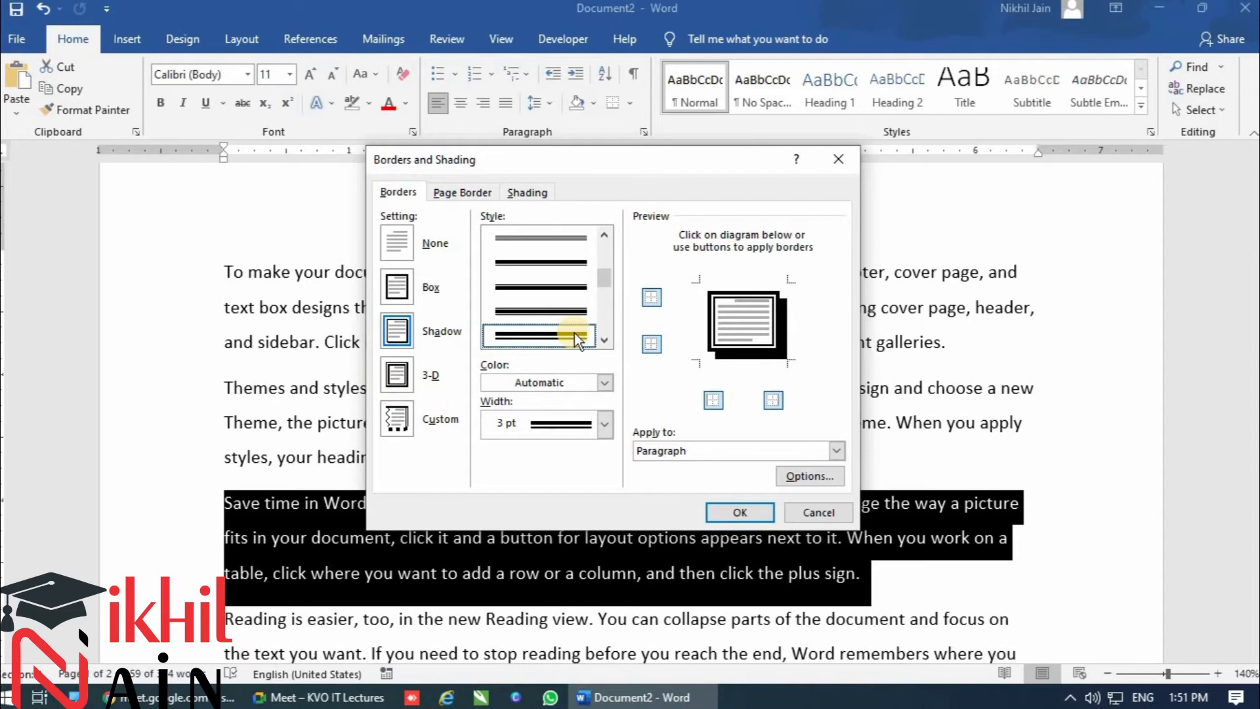
Set the paragraph border's width to 6 pt and switch its setting to 3-D.
{"action": "left_click", "coordinate": [573, 420]}
{"action": "left_click", "coordinate": [550, 625]}
{"action": "left_click", "coordinate": [576, 428]}
{"action": "left_click", "coordinate": [562, 647]}
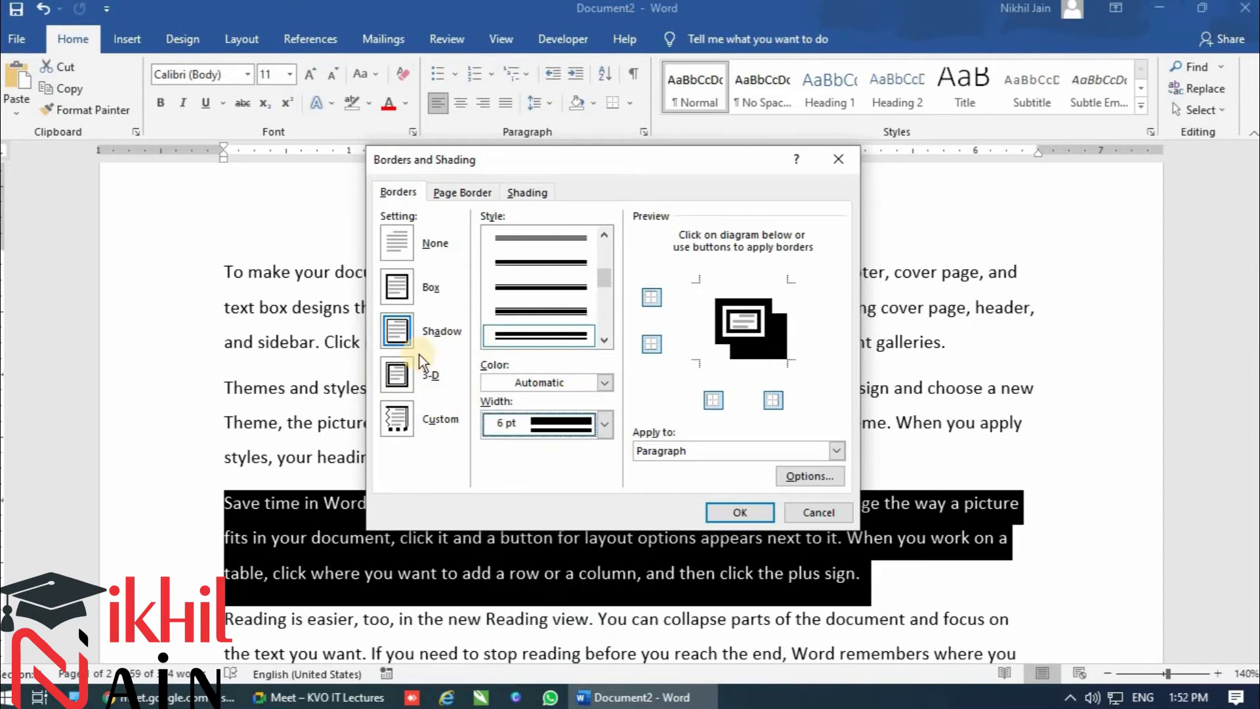
{"action": "left_click", "coordinate": [407, 281]}
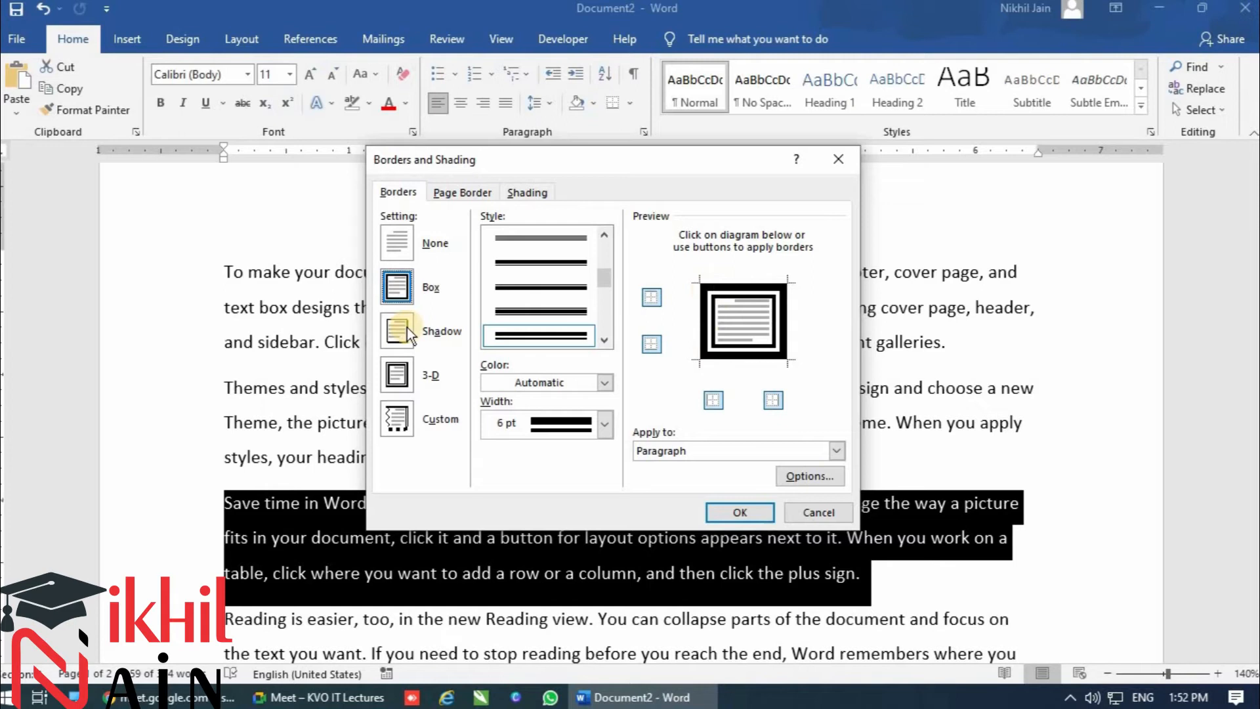
{"action": "left_click", "coordinate": [396, 378]}
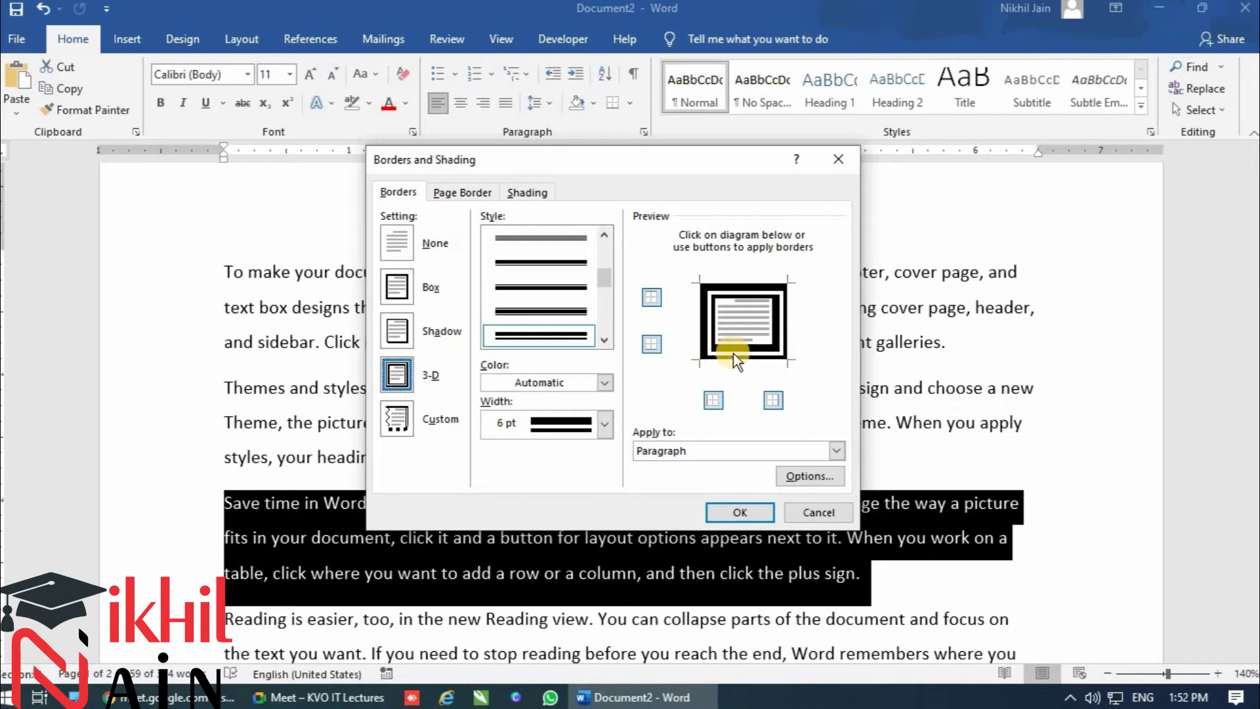
Colour the border standard green and apply it to the selected paragraph.
{"action": "left_click", "coordinate": [537, 383]}
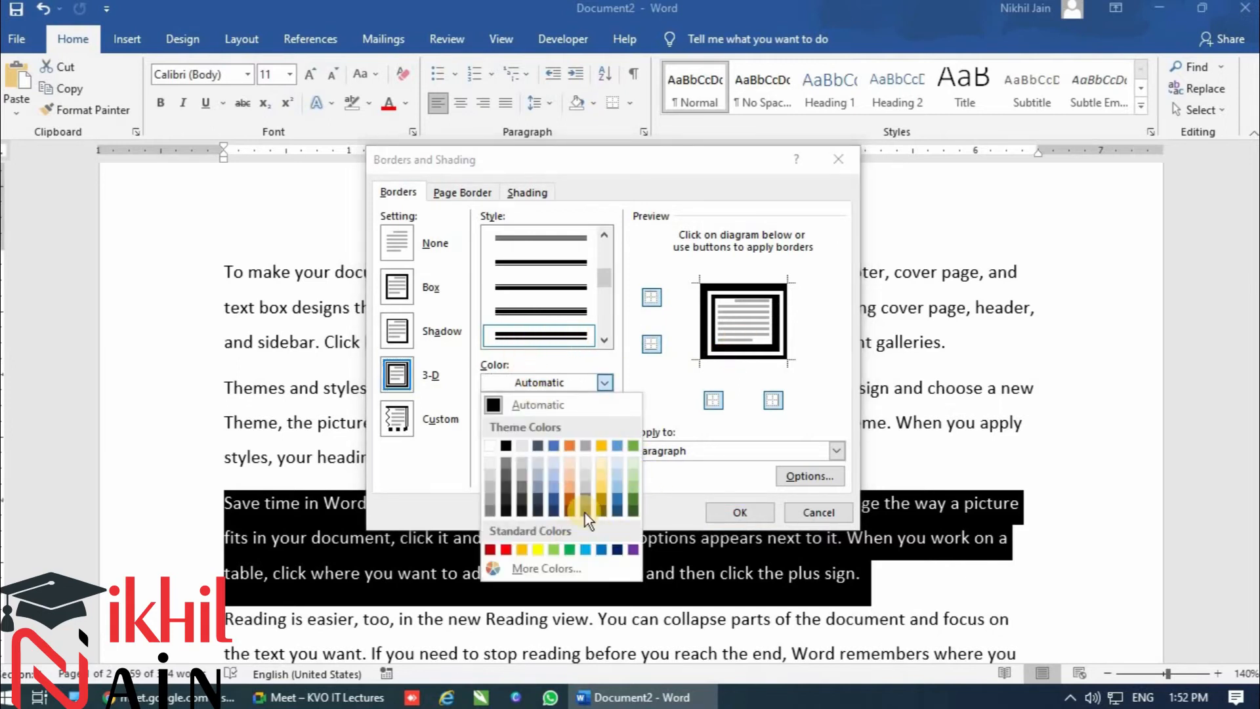
{"action": "left_click", "coordinate": [569, 549]}
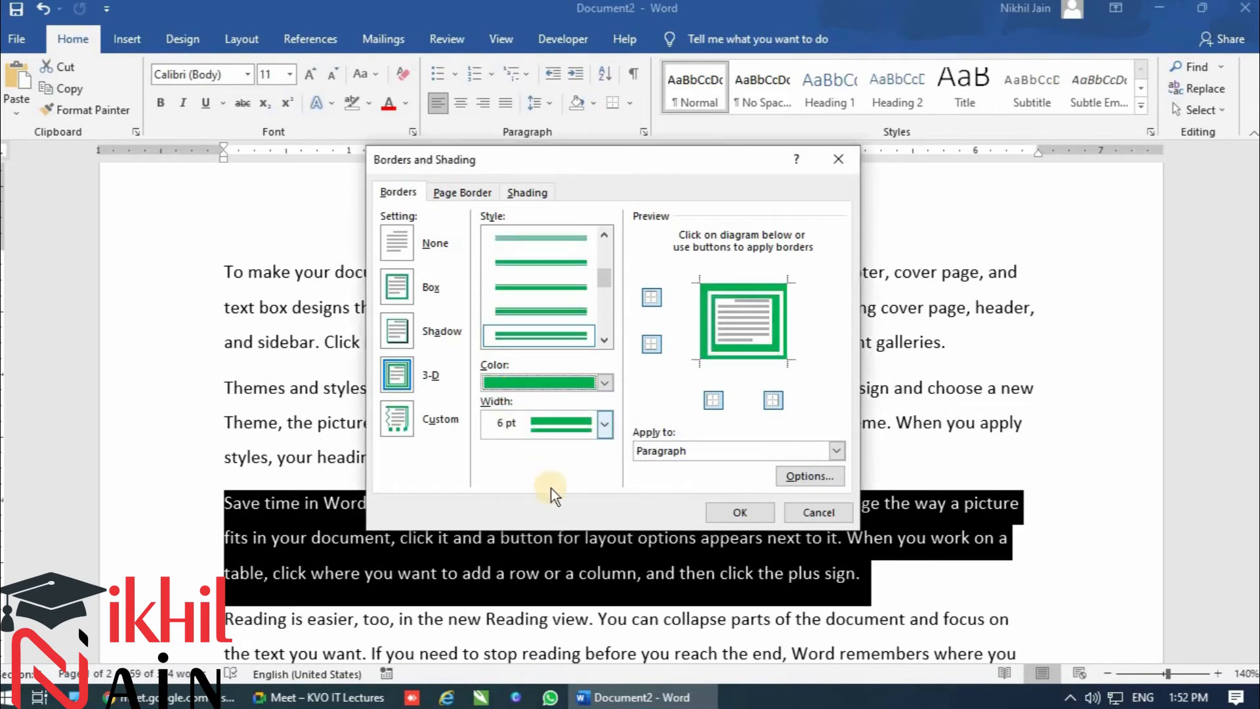
{"action": "left_click", "coordinate": [753, 511]}
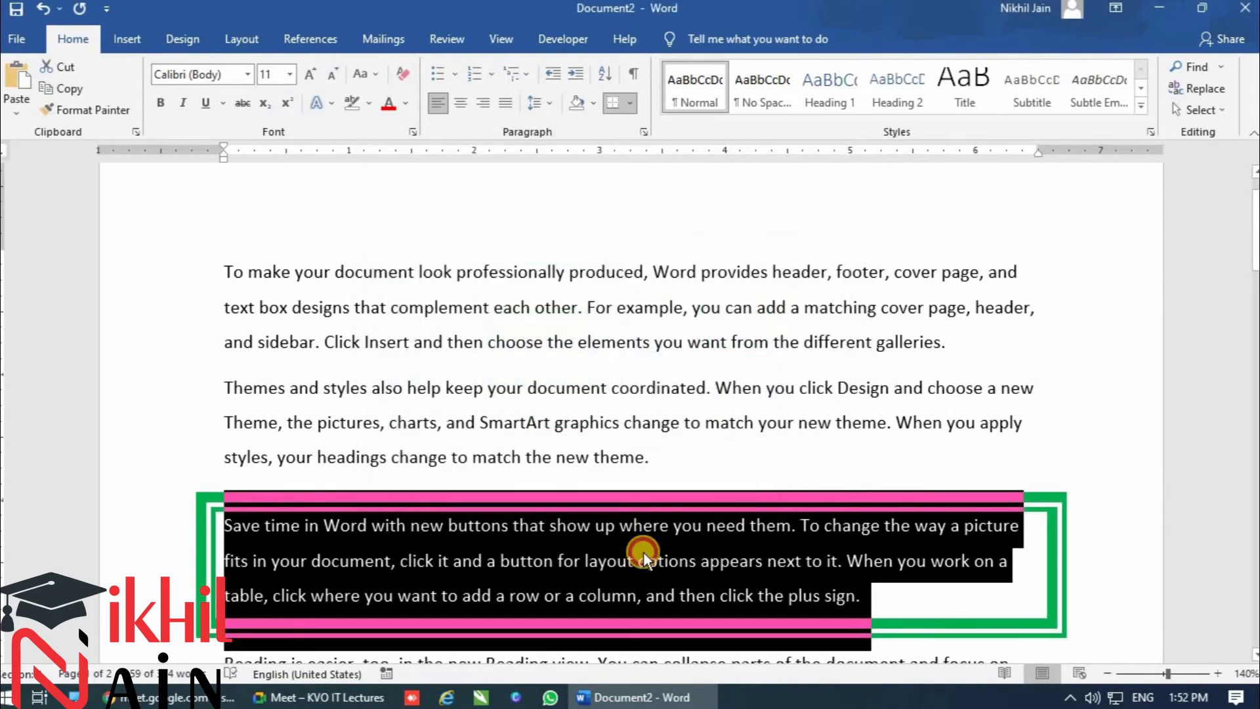
Reselect the third paragraph, starting "Save time in Word", and undo its green border.
{"action": "left_click", "coordinate": [644, 551]}
{"action": "scroll", "coordinate": [976, 431], "scroll_direction": "down", "scroll_amount": 1}
{"action": "scroll", "coordinate": [976, 432], "scroll_direction": "down", "scroll_amount": 1}
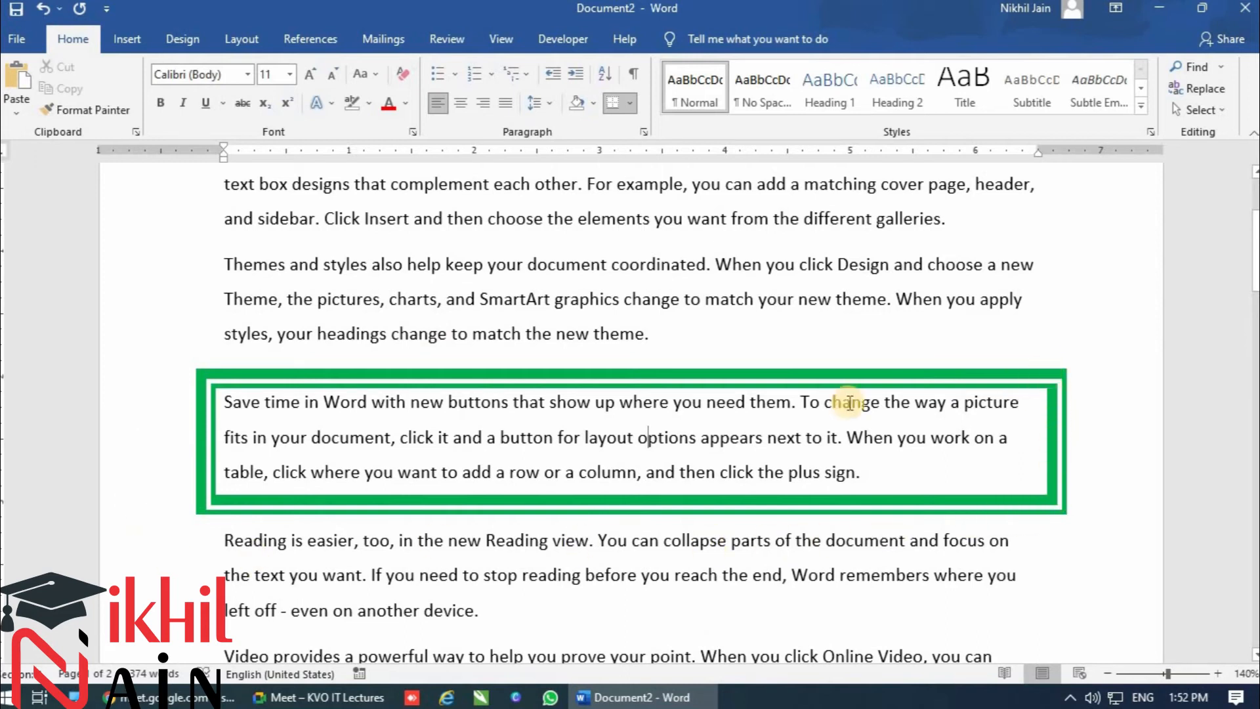
{"action": "left_click_drag", "start_coordinate": [865, 473], "coordinate": [174, 400]}
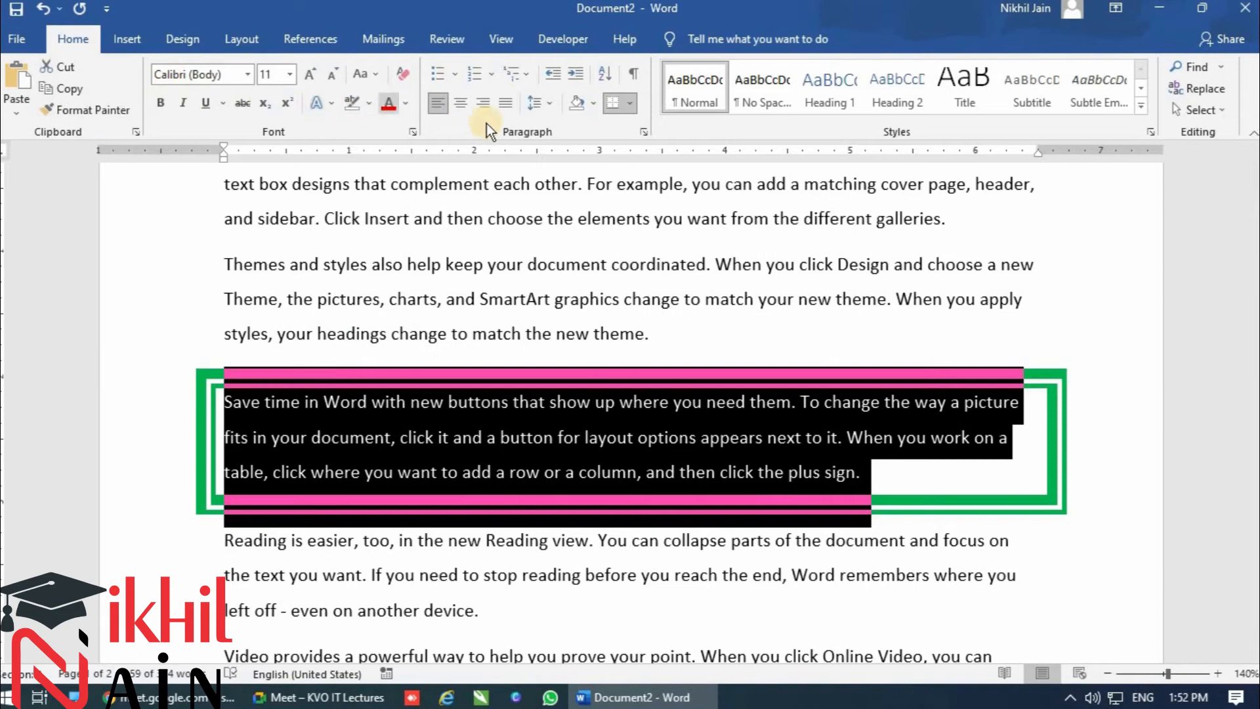
{"action": "left_click", "coordinate": [45, 9]}
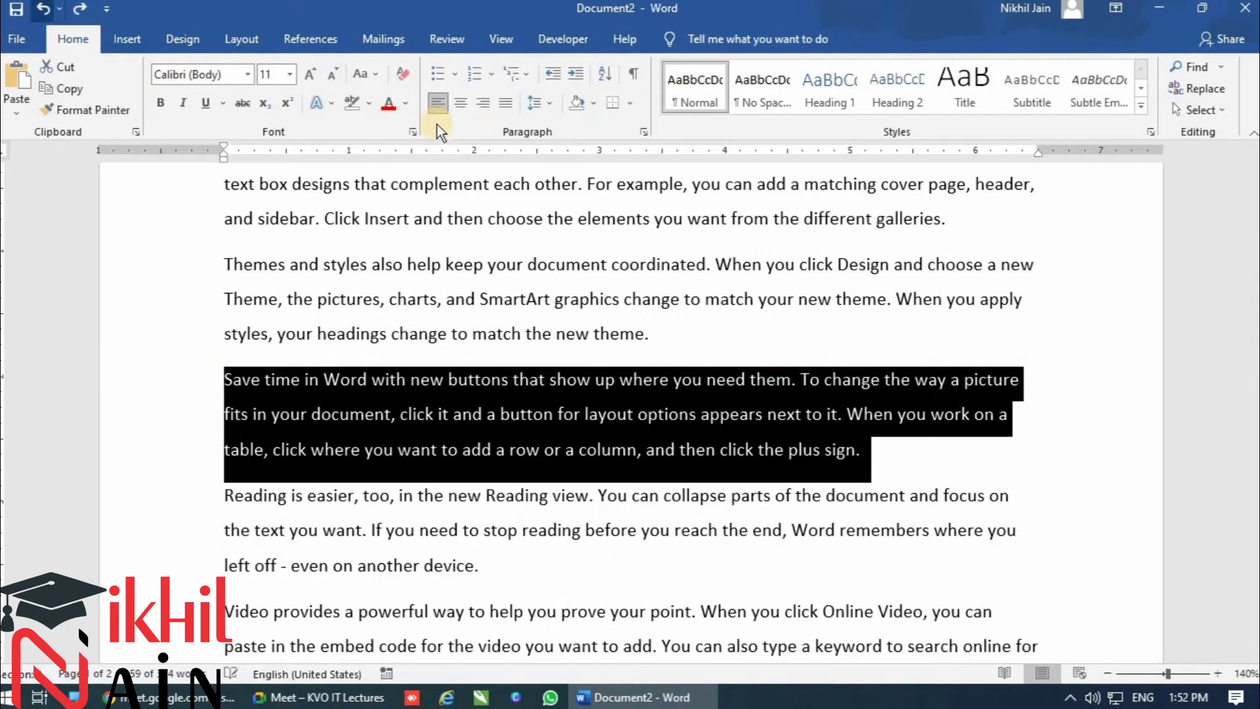
Open the Borders and Shading settings for the paragraph and choose the 3-D setting with the 3 pt thick-and-thin double-line style.
{"action": "left_click", "coordinate": [631, 103]}
{"action": "left_click", "coordinate": [700, 469]}
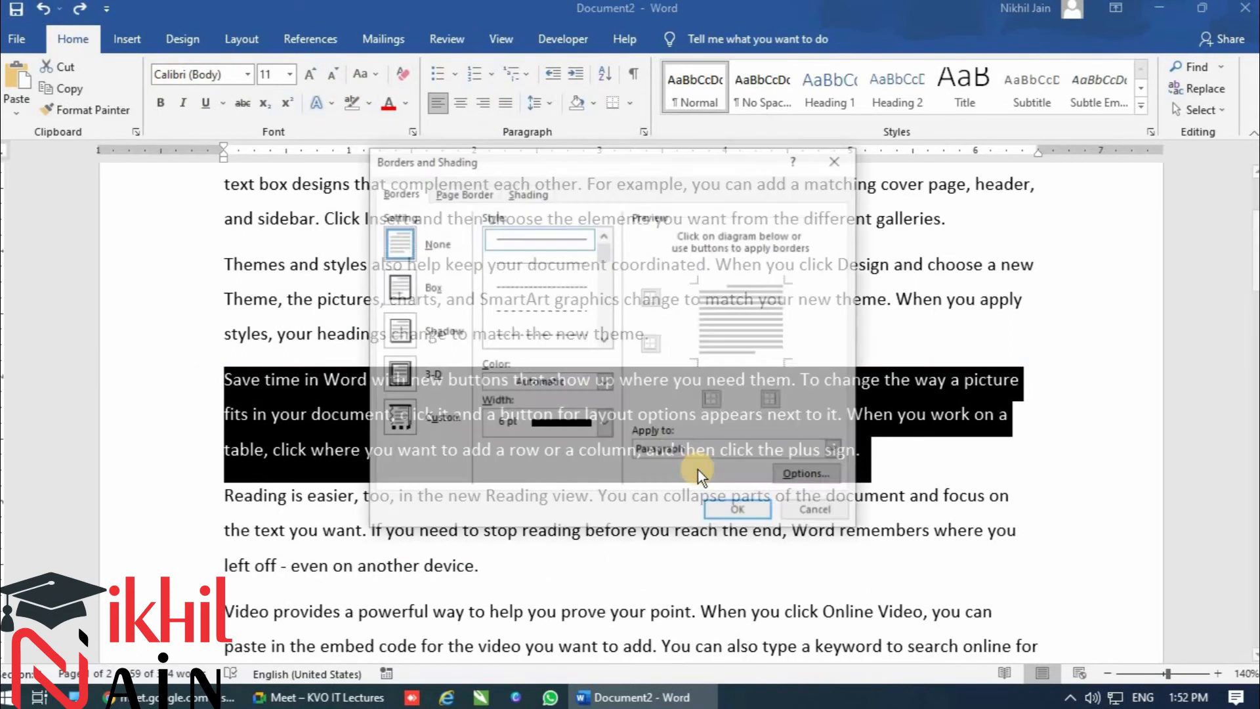
{"action": "left_click", "coordinate": [609, 321]}
{"action": "left_click", "coordinate": [399, 373]}
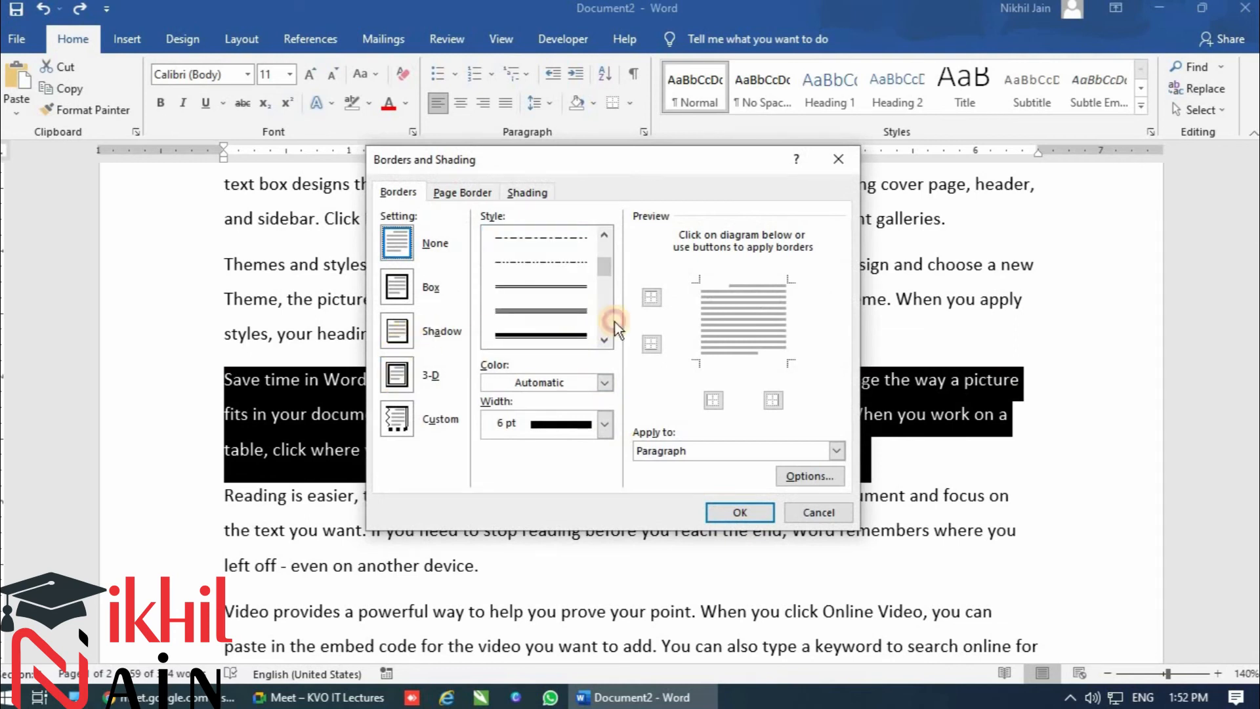
{"action": "left_click", "coordinate": [609, 321]}
{"action": "left_click", "coordinate": [566, 265]}
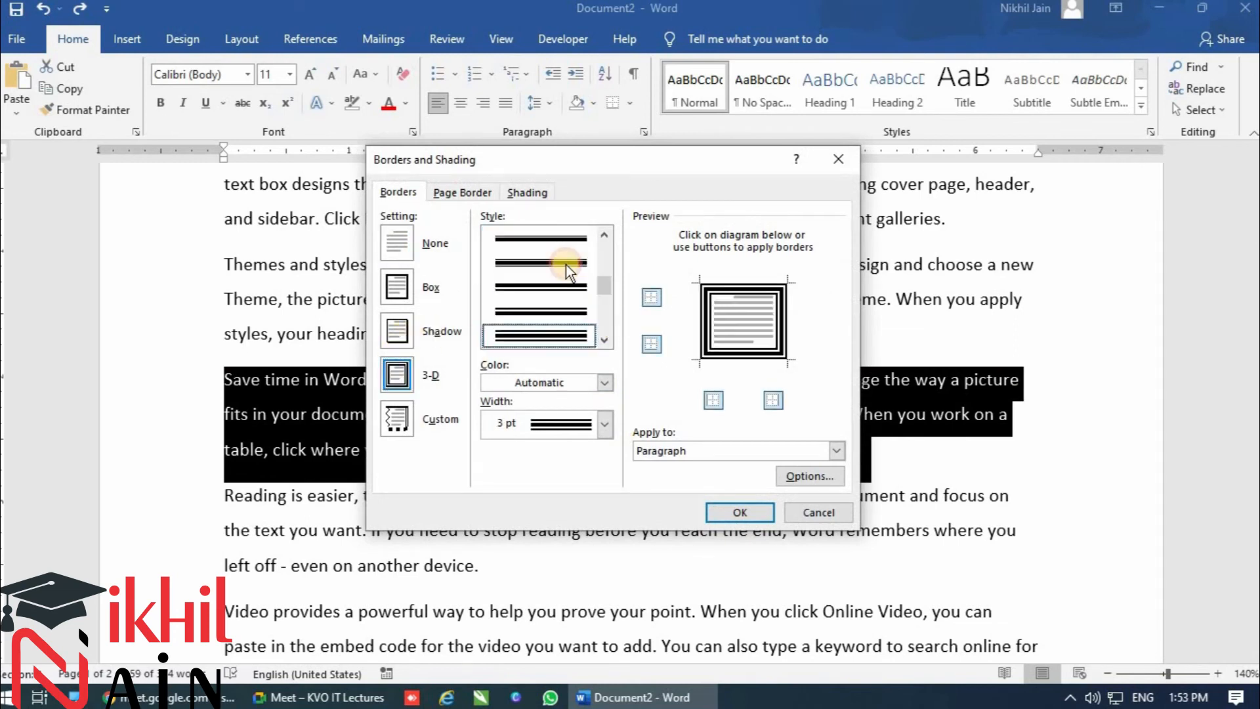
{"action": "left_click", "coordinate": [575, 334]}
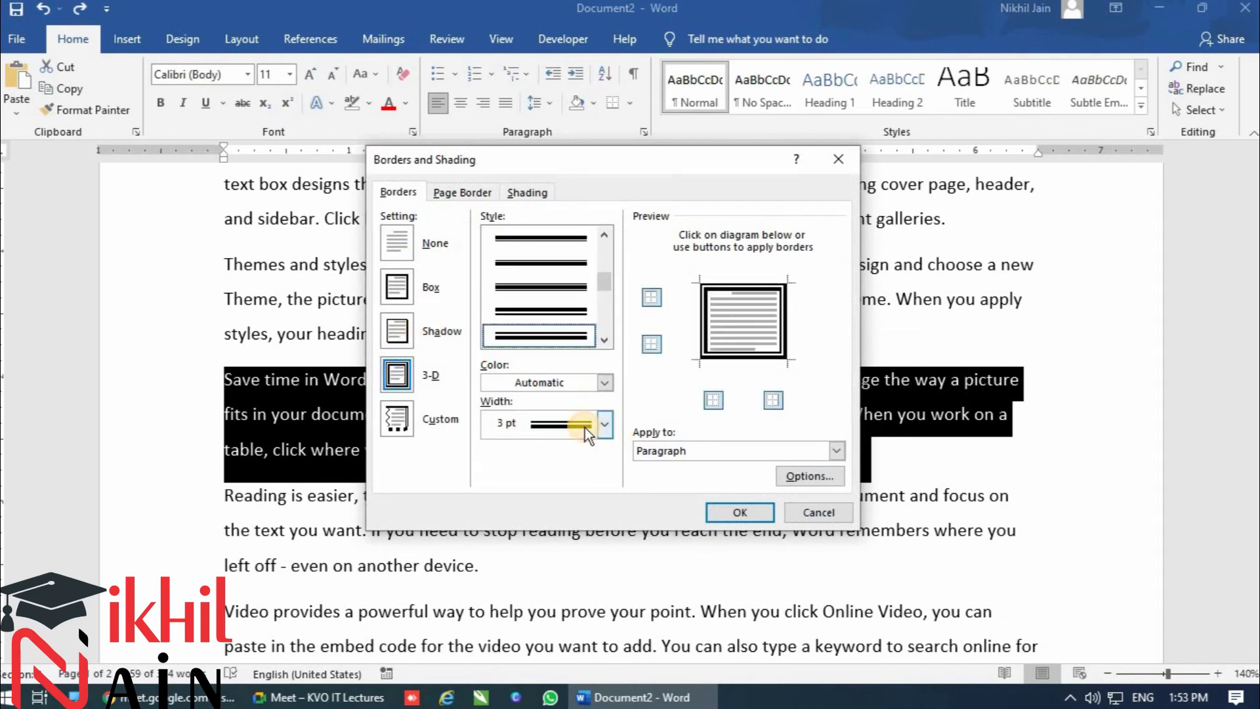
Colour the border standard green and apply it to the text instead of the paragraph.
{"action": "left_click", "coordinate": [596, 381]}
{"action": "left_click", "coordinate": [568, 550]}
{"action": "left_click", "coordinate": [705, 458]}
{"action": "left_click", "coordinate": [651, 470]}
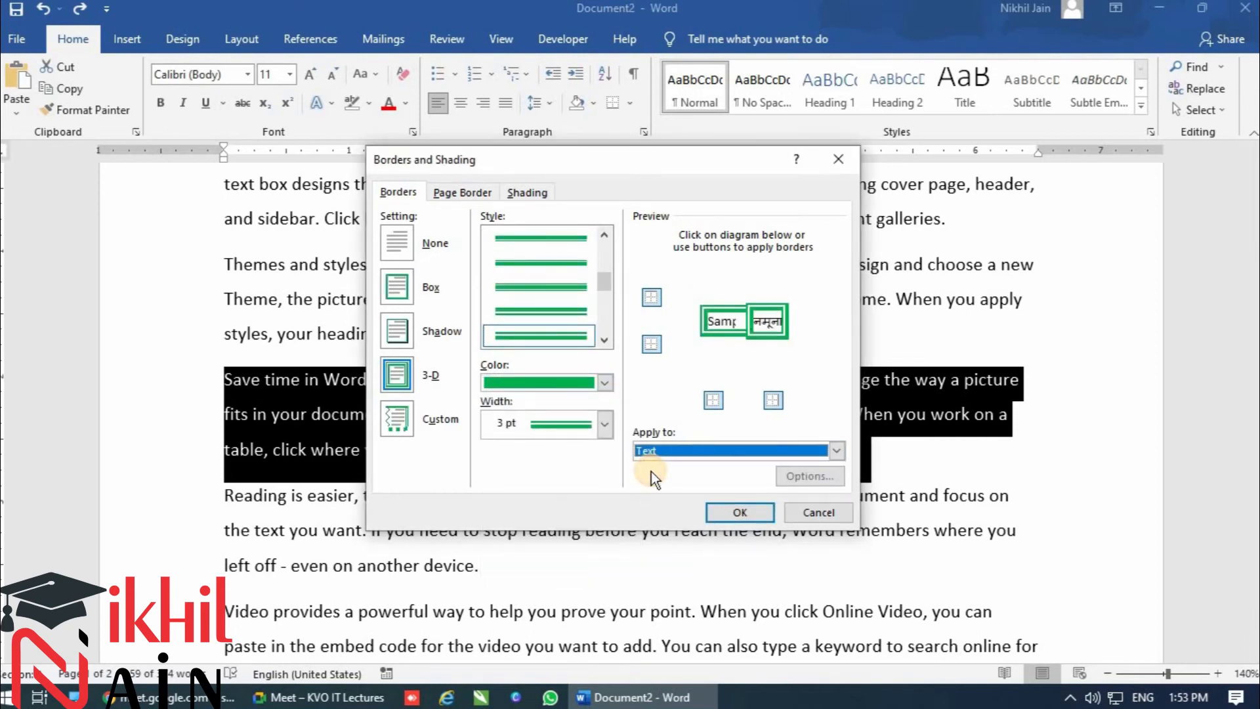
{"action": "left_click", "coordinate": [759, 511]}
{"action": "left_click", "coordinate": [670, 354]}
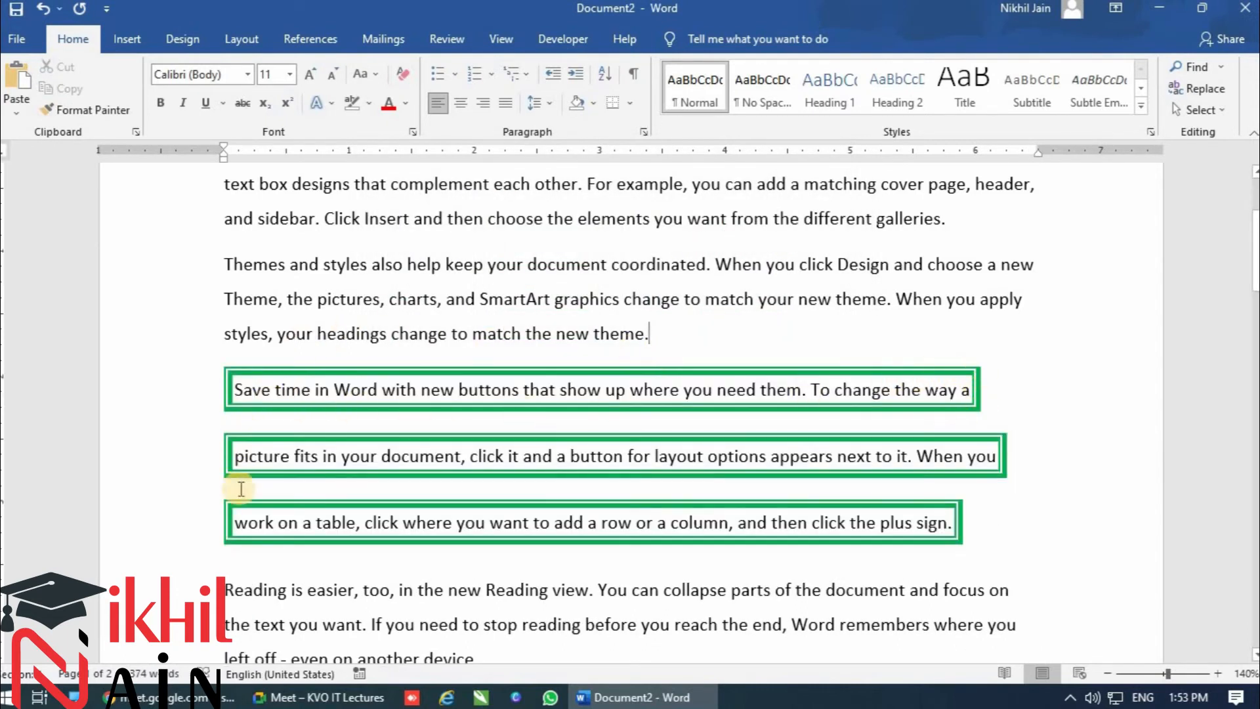
Try to remove the green text border by selecting the third paragraph and applying the None border setting to Paragraph.
{"action": "left_click_drag", "start_coordinate": [975, 528], "coordinate": [142, 404]}
{"action": "left_click", "coordinate": [630, 102]}
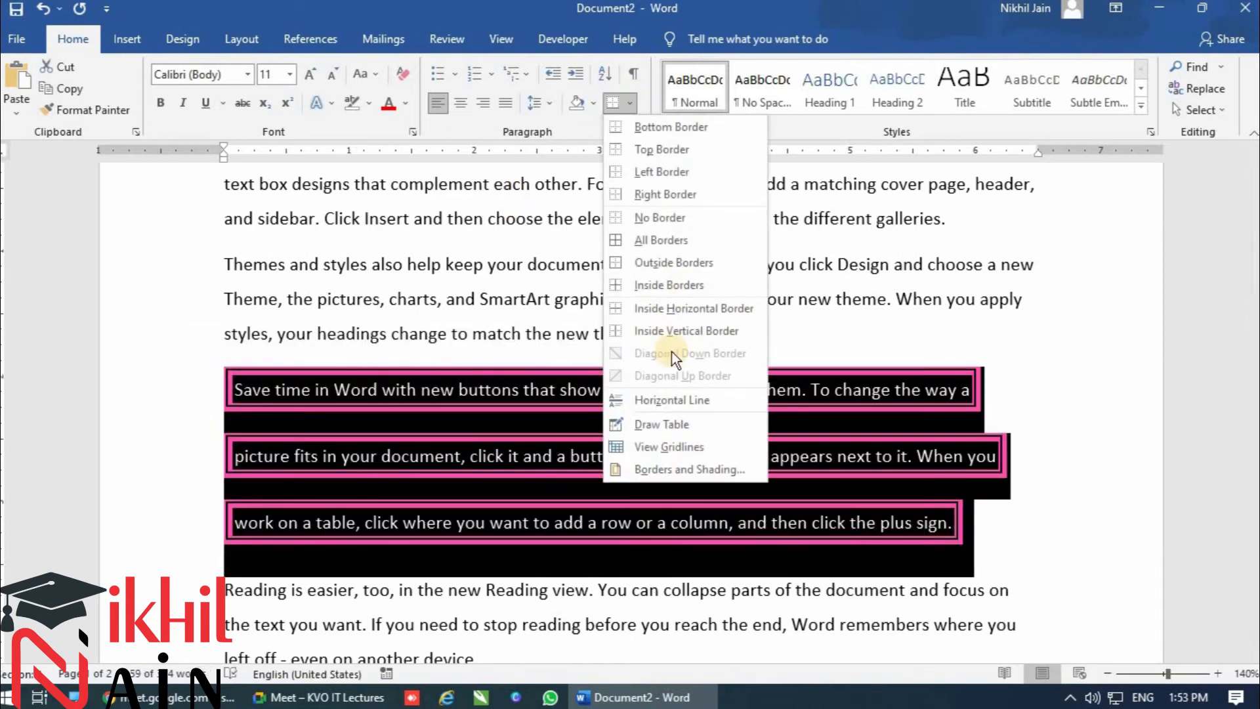
{"action": "left_click", "coordinate": [686, 459]}
{"action": "left_click", "coordinate": [665, 455]}
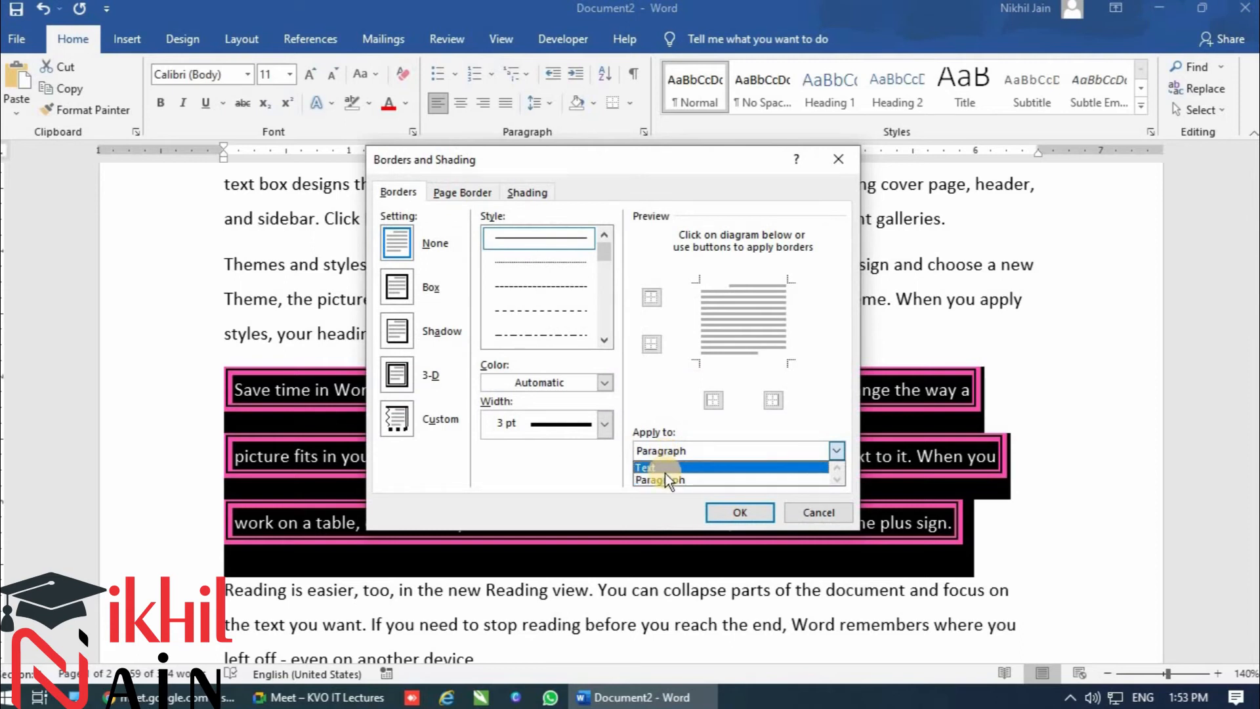
{"action": "left_click", "coordinate": [667, 475]}
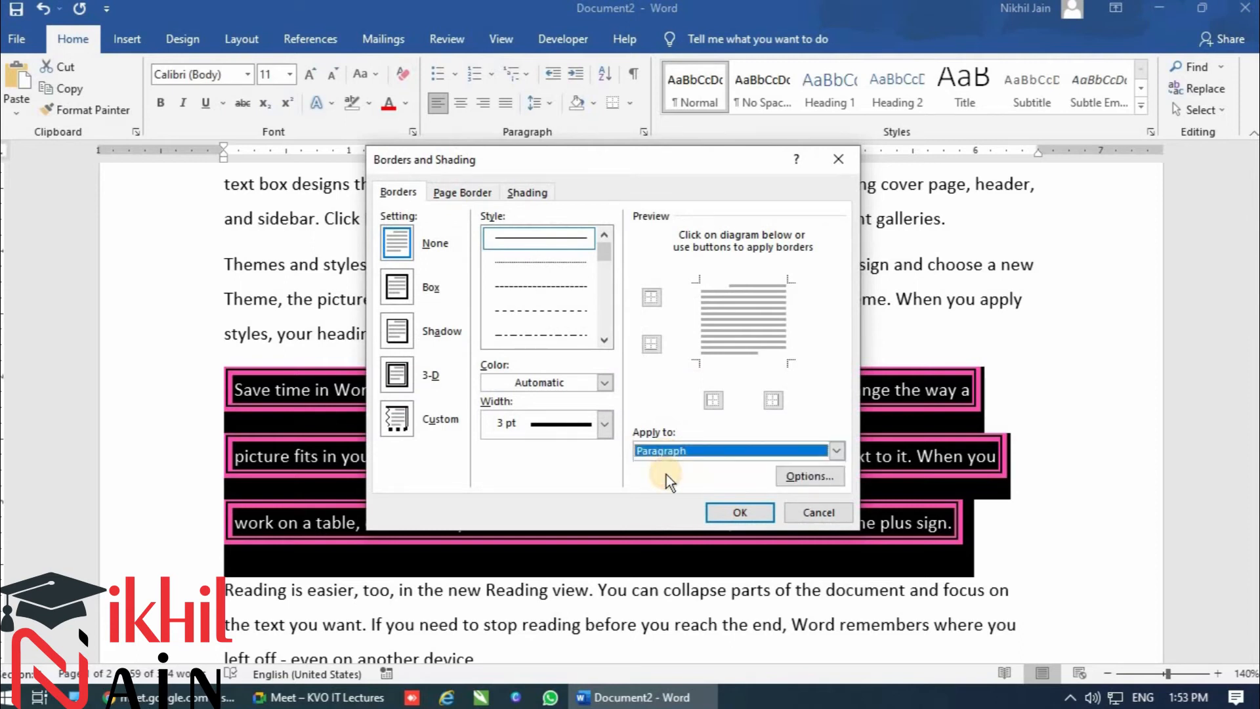
{"action": "left_click", "coordinate": [750, 515]}
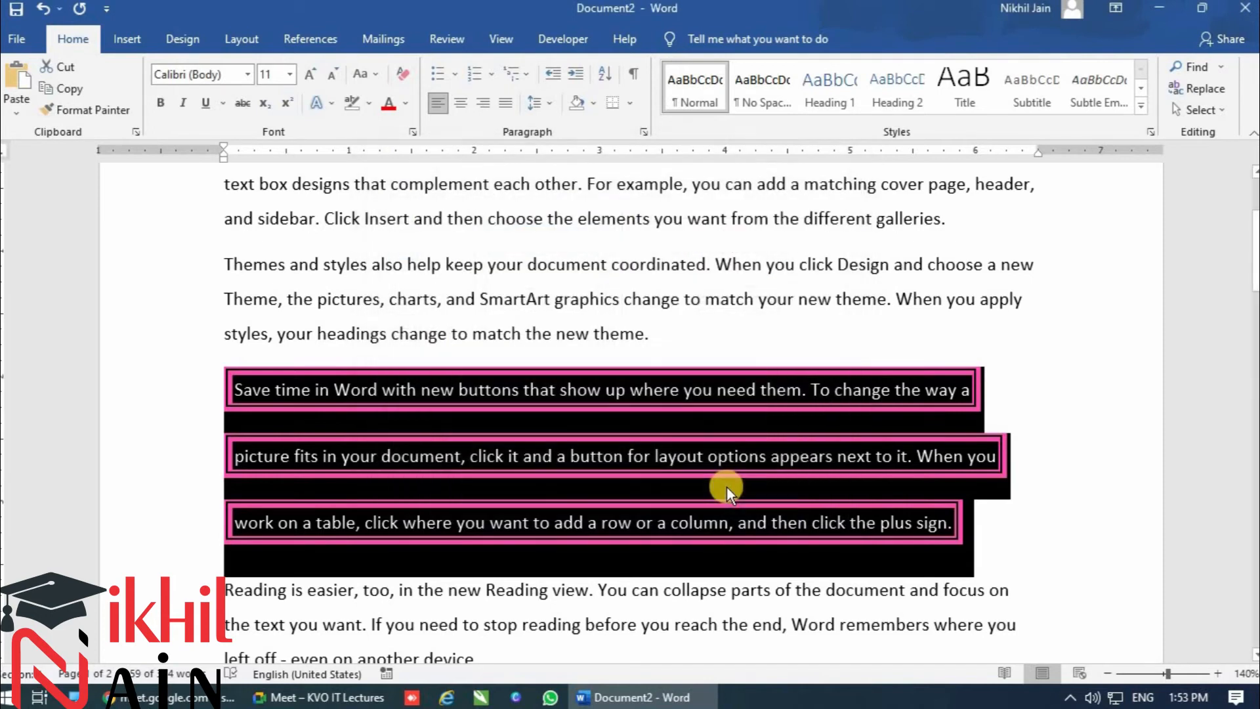
{"action": "left_click", "coordinate": [656, 431]}
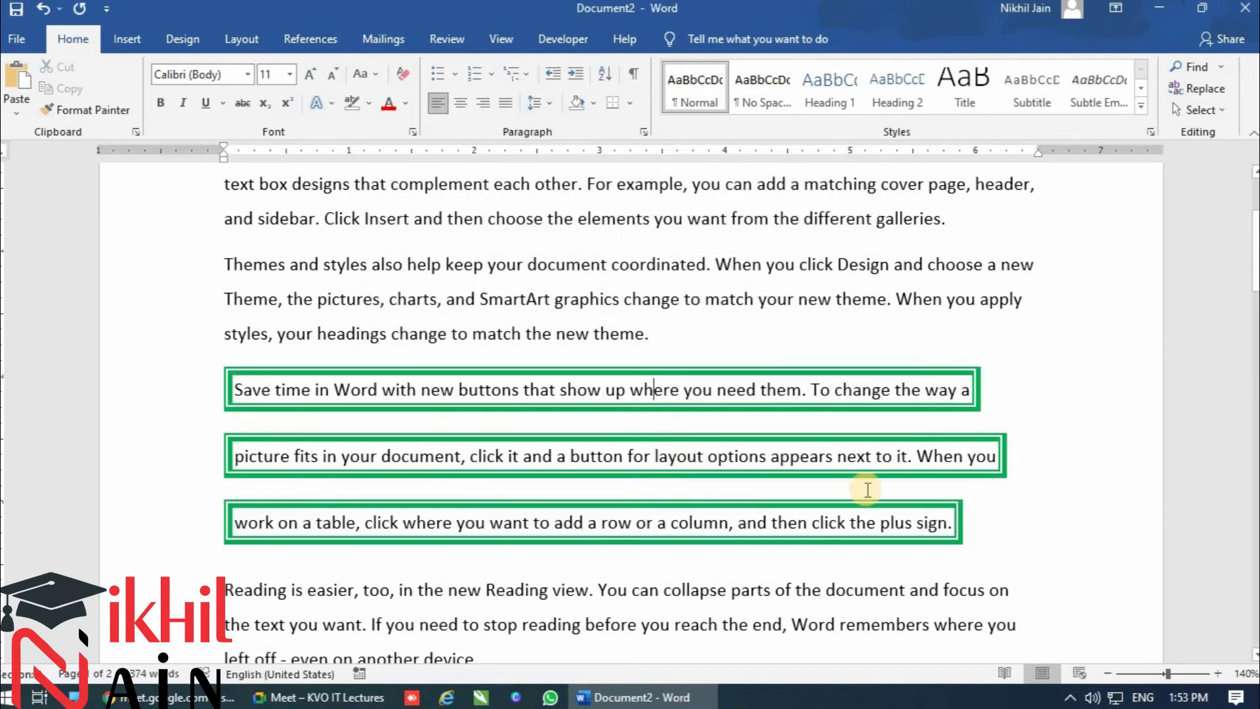
Try to clear the border from the whole third paragraph with the No Border option.
{"action": "left_click_drag", "start_coordinate": [989, 512], "coordinate": [146, 380]}
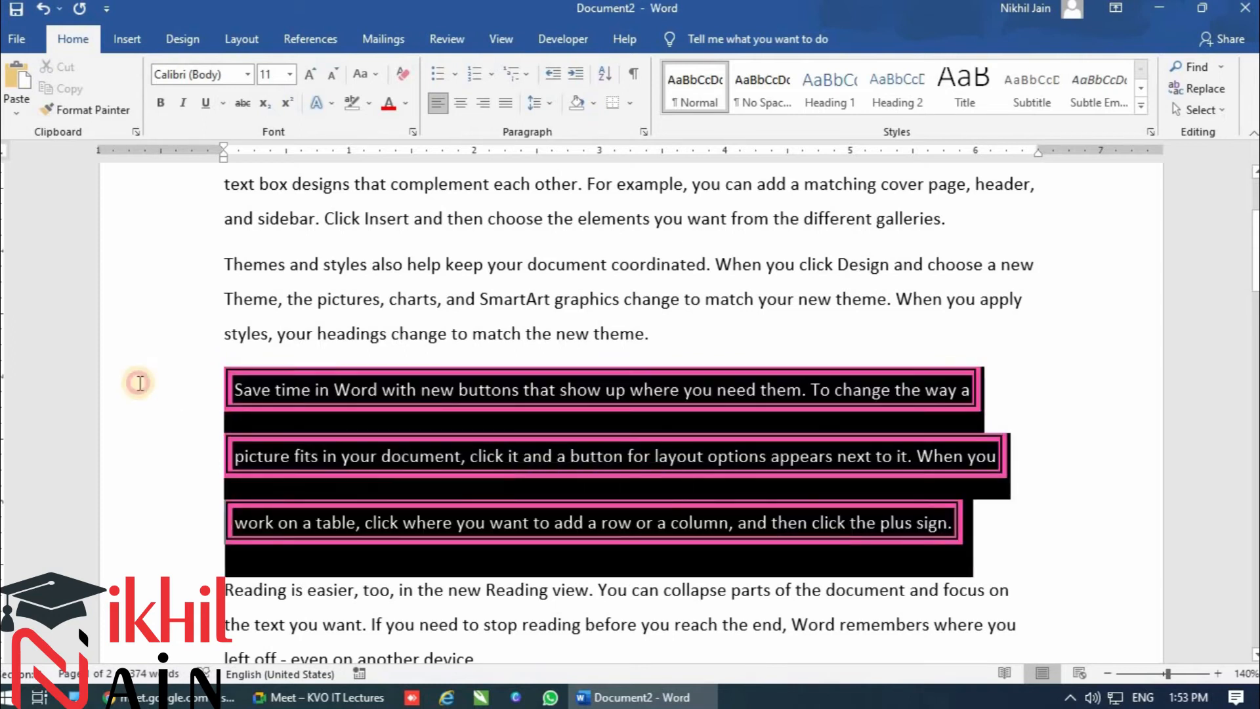
{"action": "left_click", "coordinate": [629, 103]}
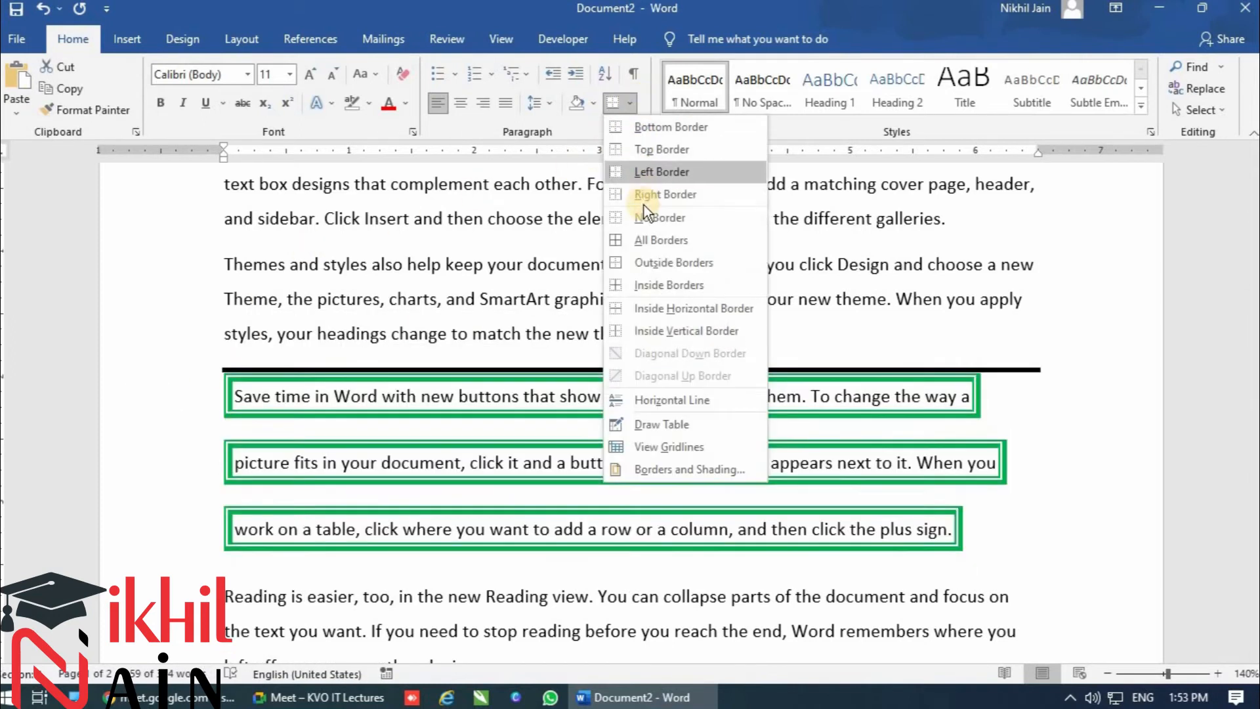
{"action": "left_click", "coordinate": [644, 218]}
{"action": "left_click", "coordinate": [852, 478]}
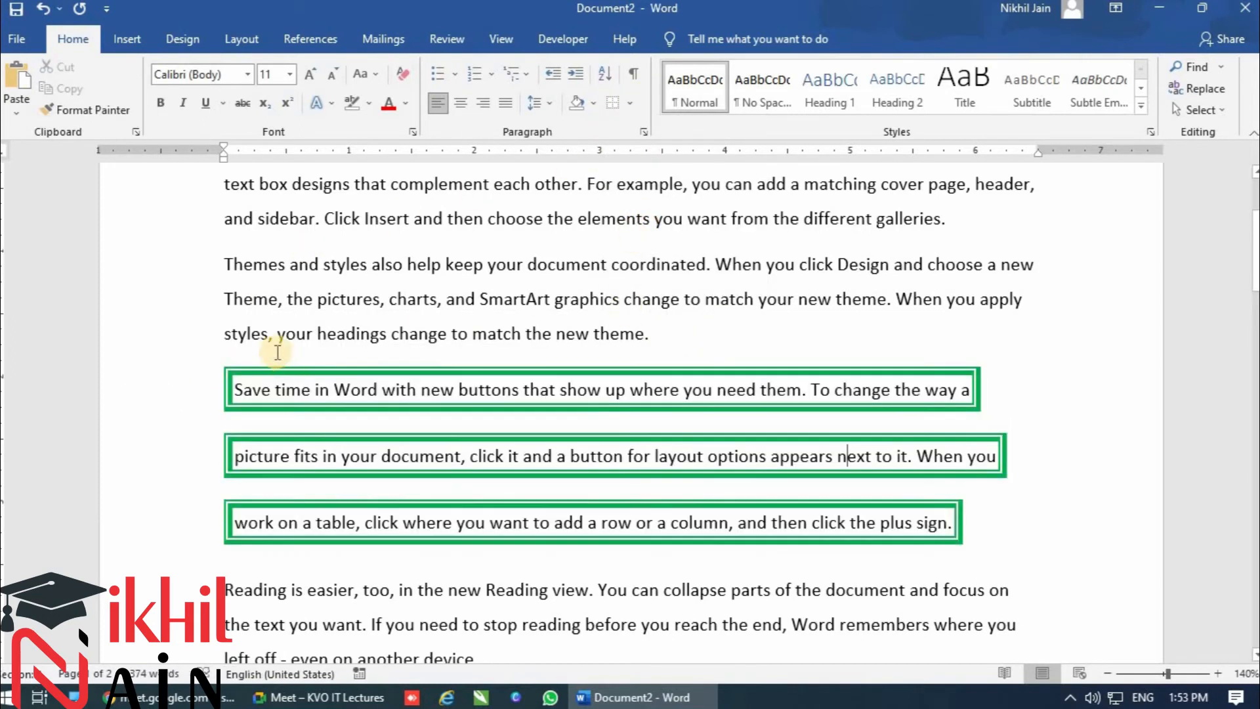
Remove the green text border line by line from the three lines of the third paragraph with No Border.
{"action": "left_click_drag", "start_coordinate": [236, 382], "coordinate": [970, 390]}
{"action": "left_click", "coordinate": [613, 102]}
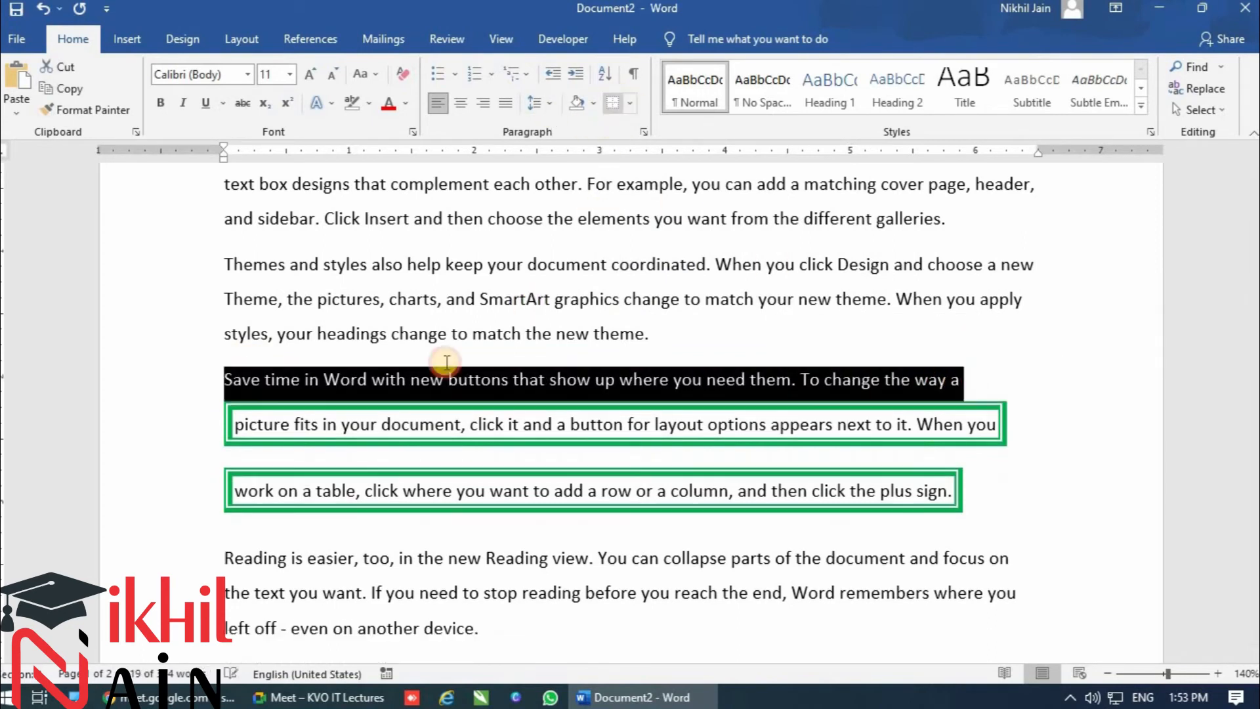
{"action": "left_click_drag", "start_coordinate": [235, 424], "coordinate": [998, 421]}
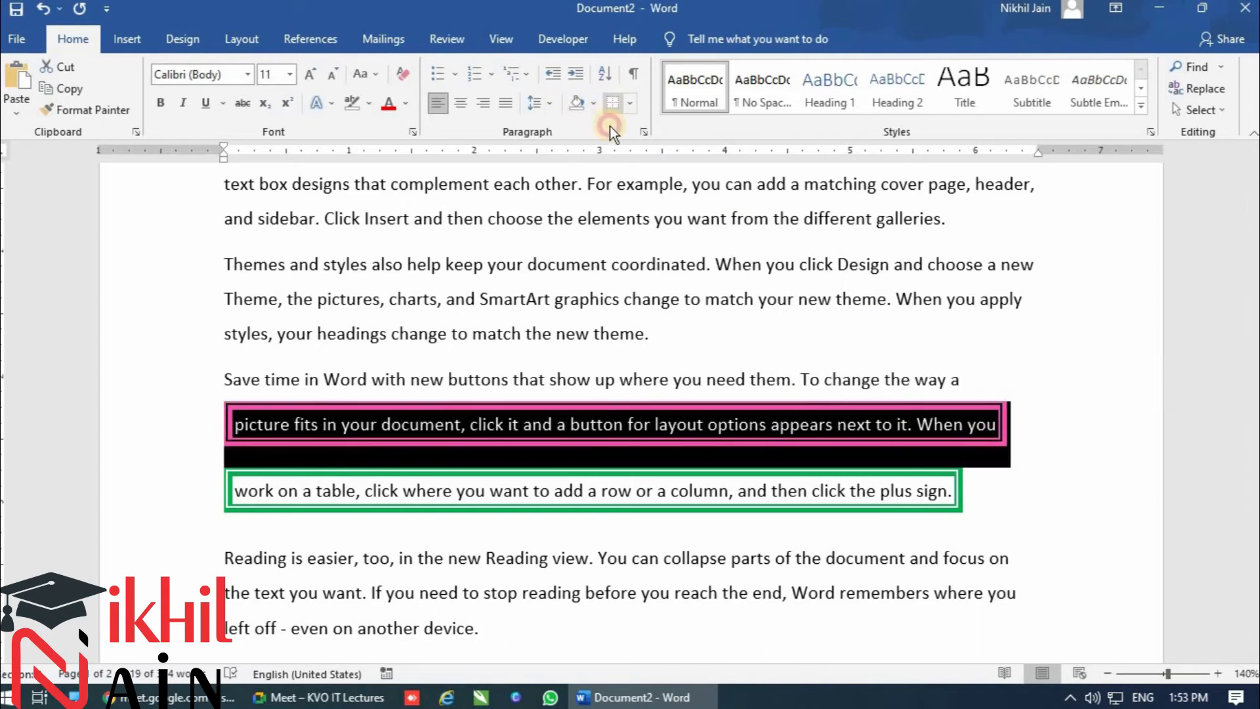
{"action": "left_click", "coordinate": [613, 103]}
{"action": "left_click_drag", "start_coordinate": [239, 454], "coordinate": [952, 460]}
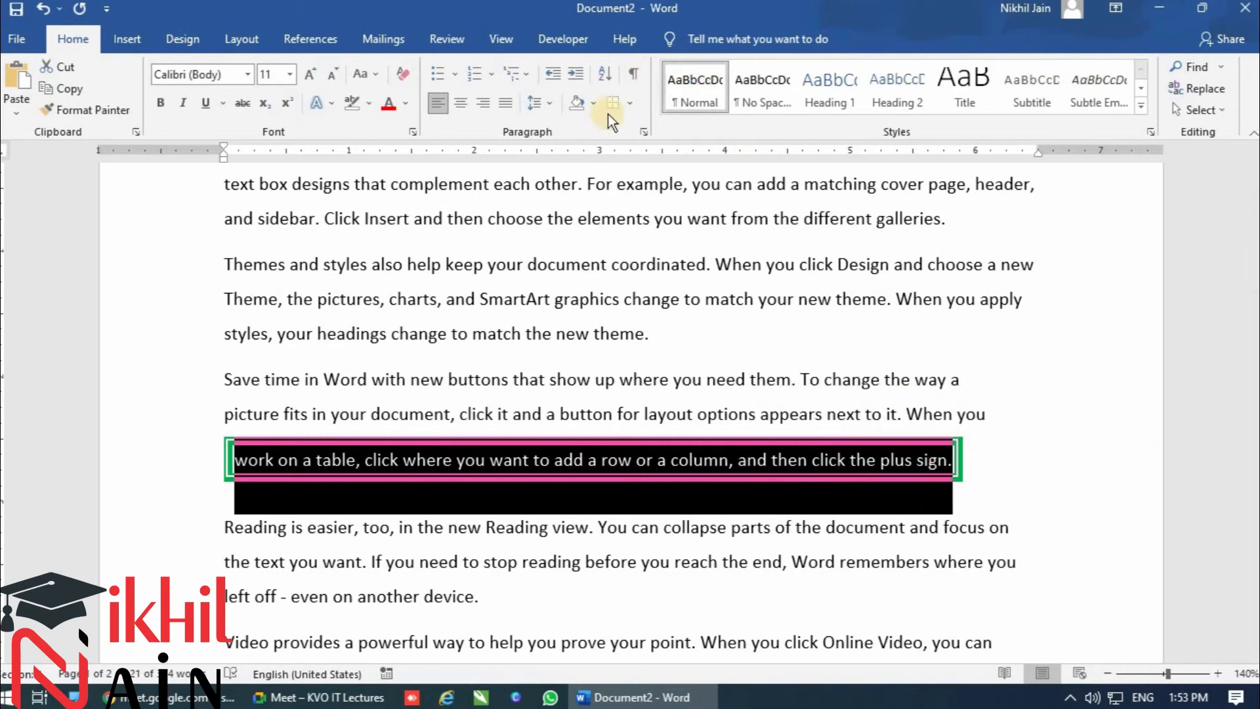
Give the whole third paragraph a standard green Box border in the 3 pt thick-and-thin double-line style, applied to Paragraph.
{"action": "left_click_drag", "start_coordinate": [971, 447], "coordinate": [225, 391]}
{"action": "left_click", "coordinate": [629, 102]}
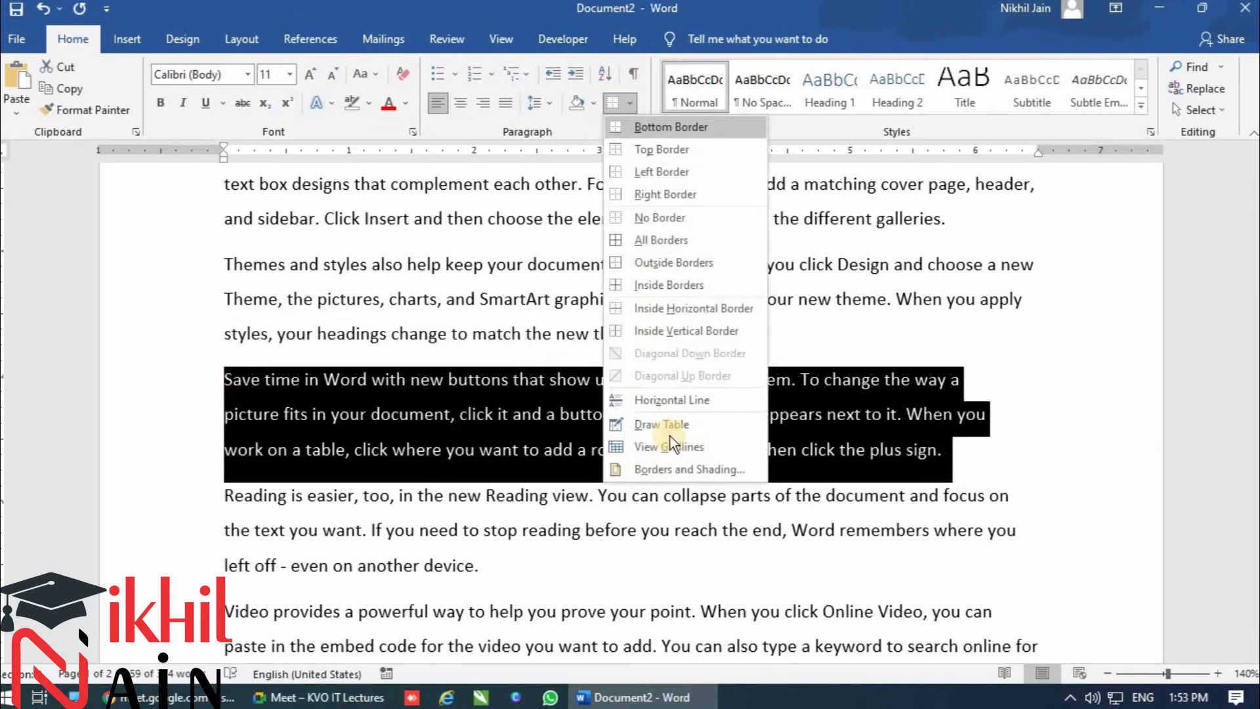
{"action": "left_click", "coordinate": [669, 470]}
{"action": "left_click", "coordinate": [560, 330]}
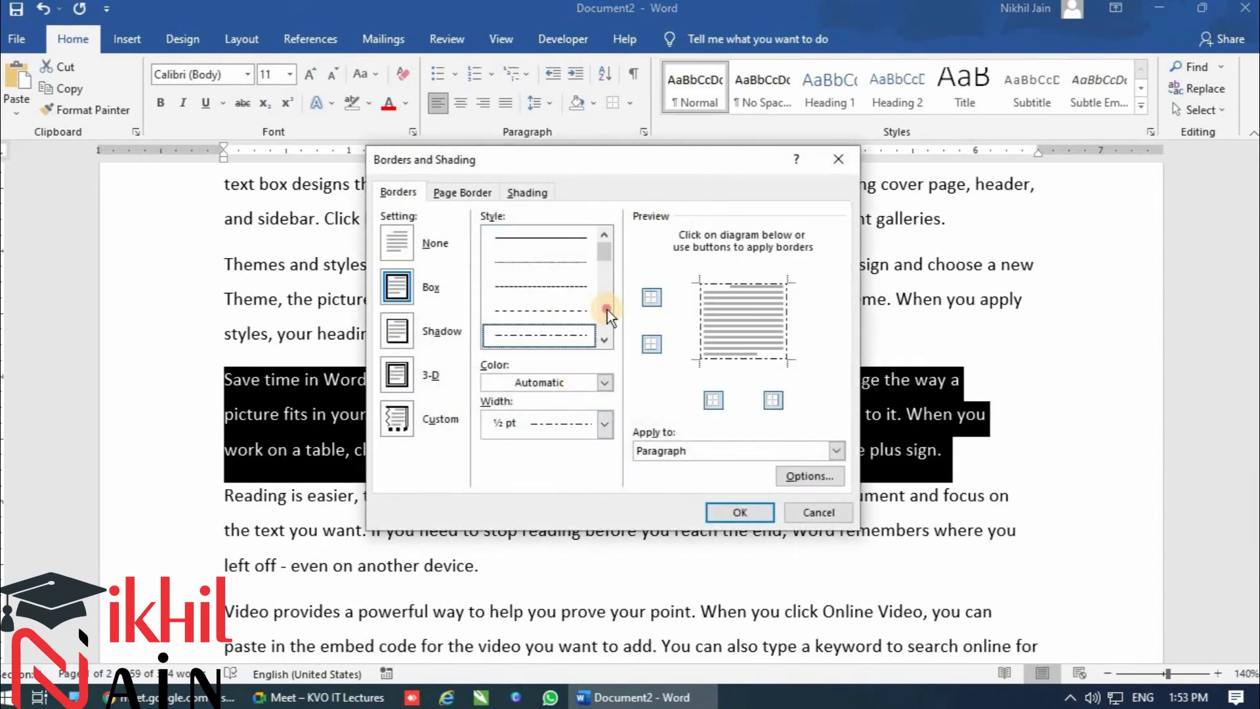
{"action": "scroll", "coordinate": [577, 321], "scroll_direction": "down", "scroll_amount": 2}
{"action": "left_click", "coordinate": [573, 334]}
{"action": "left_click", "coordinate": [565, 387]}
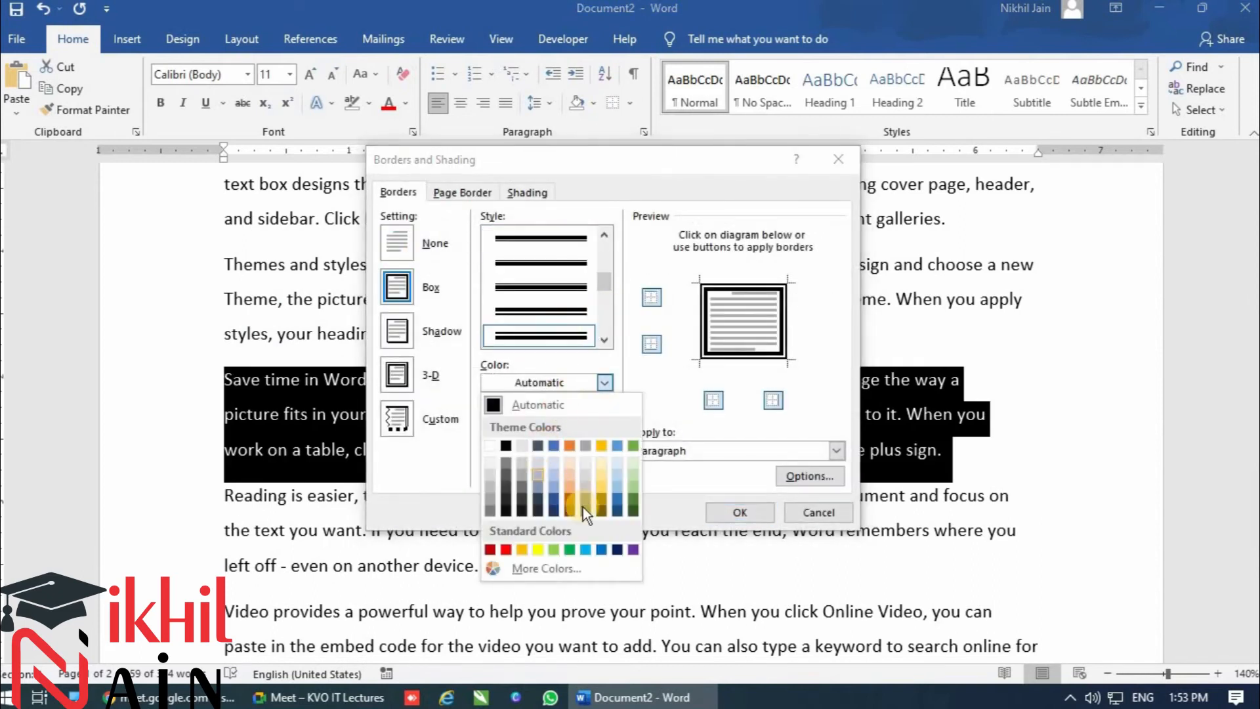
{"action": "left_click", "coordinate": [570, 550]}
{"action": "left_click", "coordinate": [740, 512]}
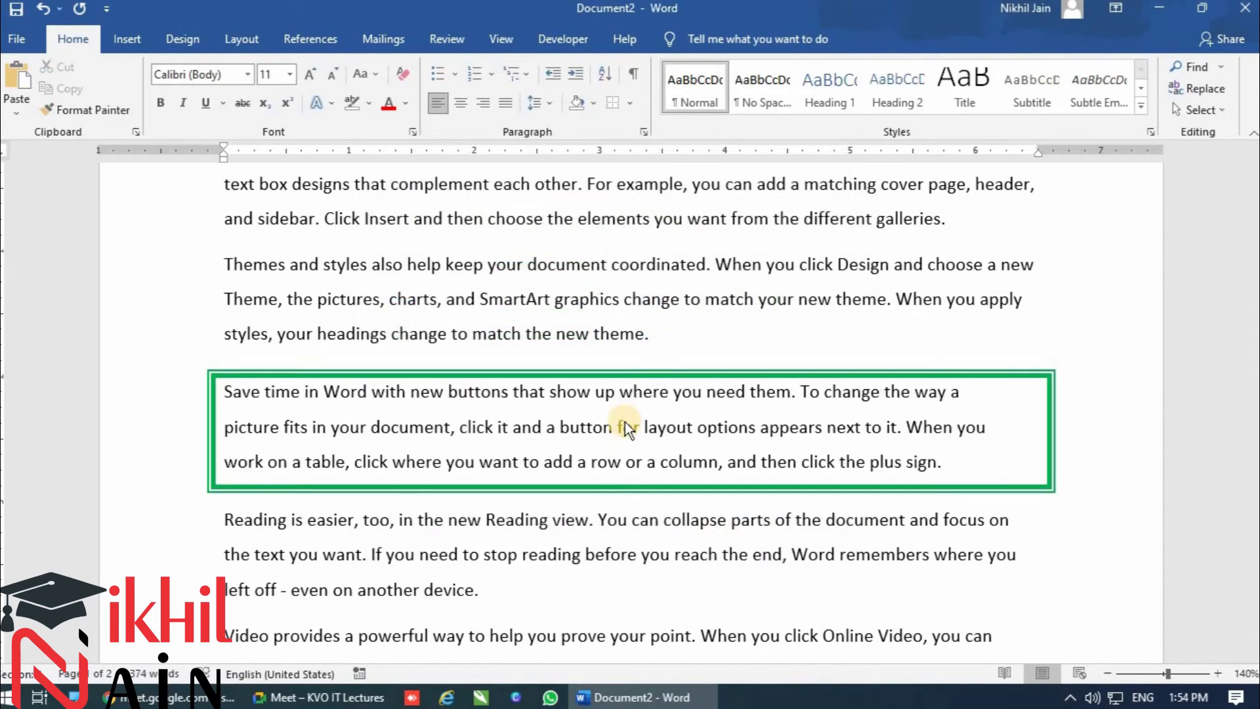
Select the third paragraph's text and convert it to UPPERCASE.
{"action": "left_click_drag", "start_coordinate": [938, 466], "coordinate": [215, 397]}
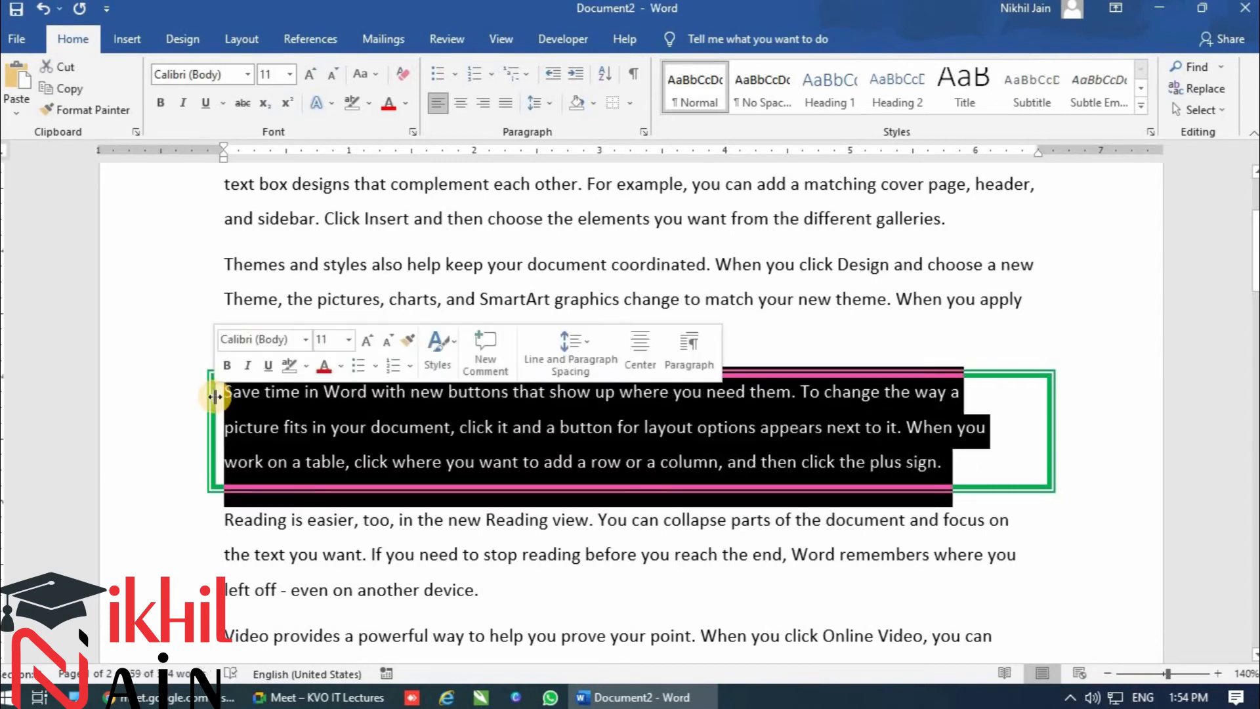
{"action": "key", "text": "shift+F3"}
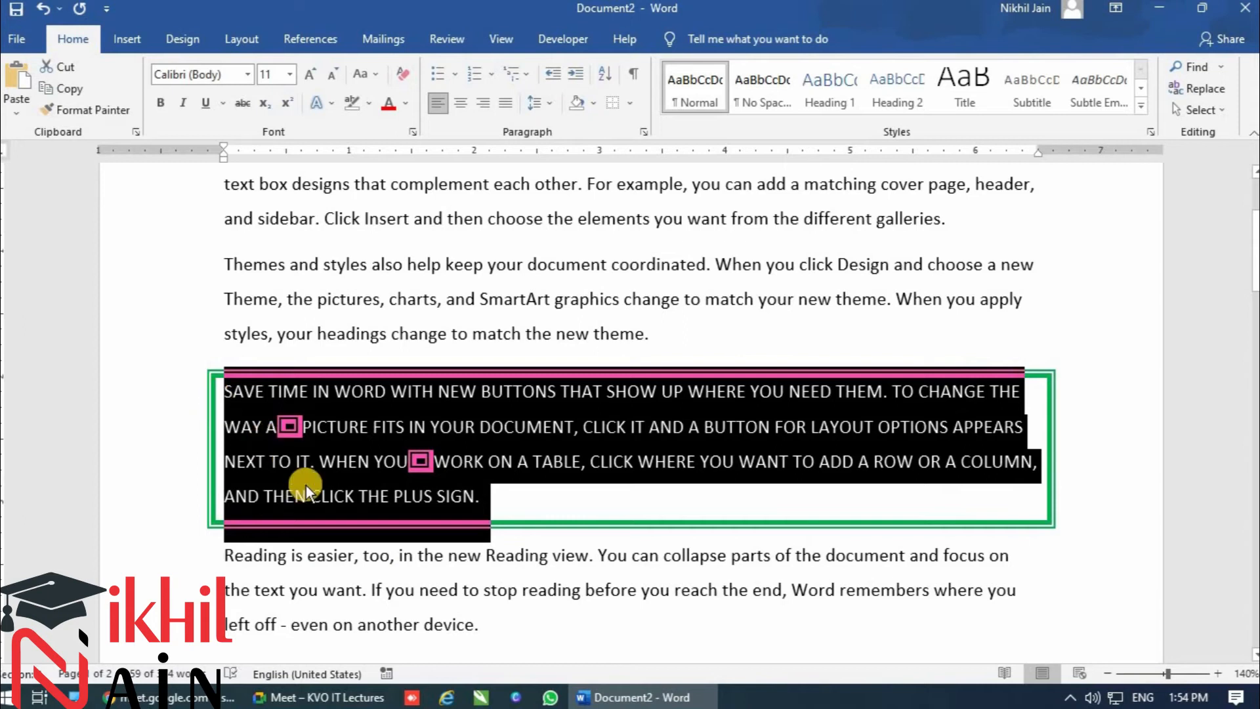
{"action": "left_click", "coordinate": [362, 81]}
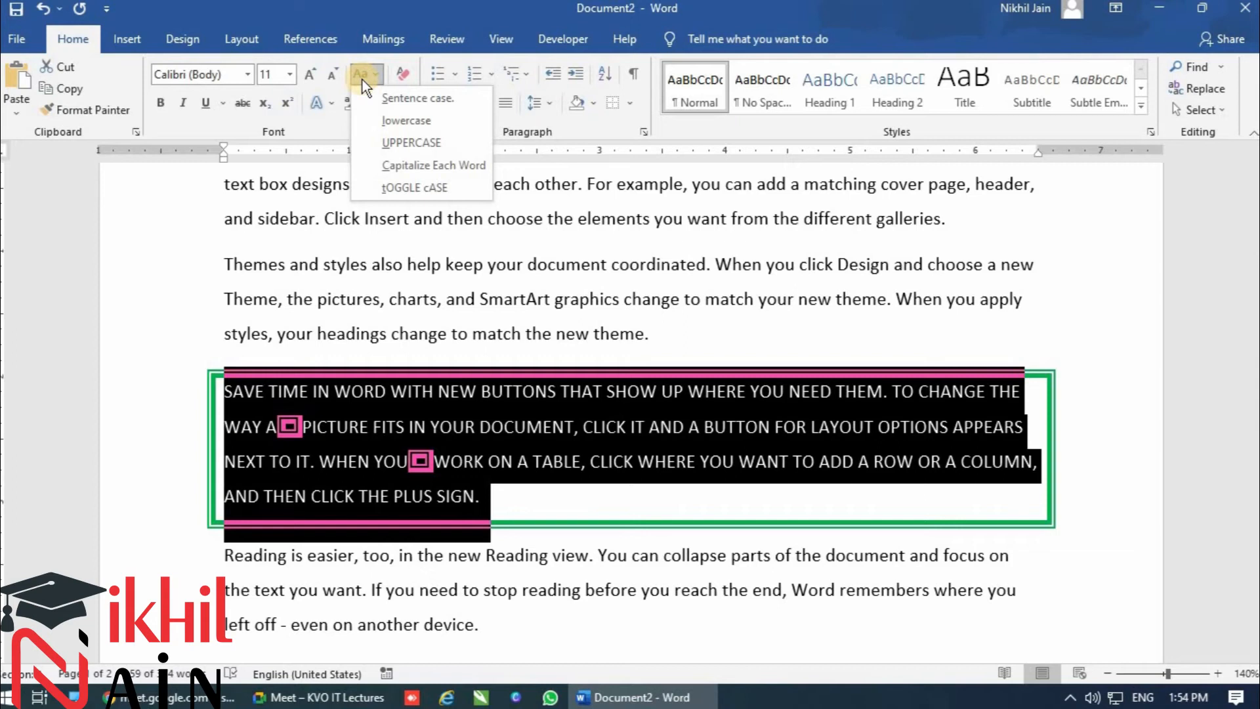
{"action": "left_click", "coordinate": [397, 144]}
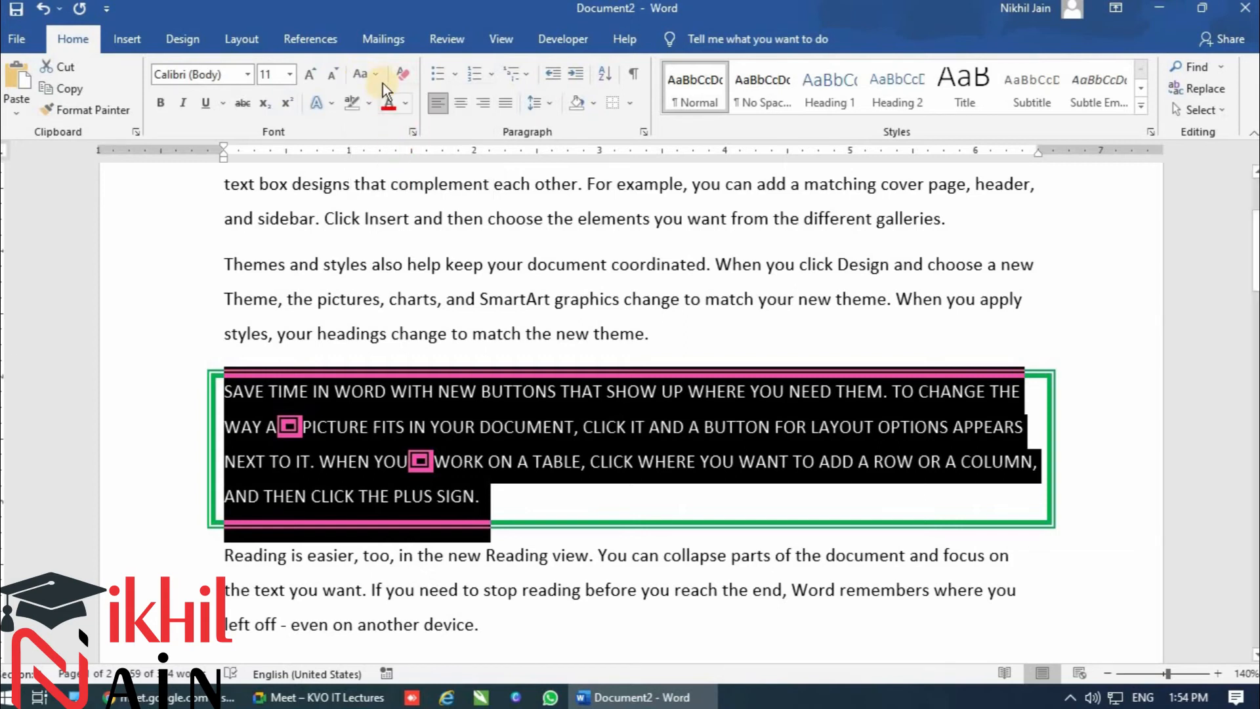
Change the selected paragraph to lowercase and invert its letters with tOGGLE cASE.
{"action": "left_click", "coordinate": [382, 79]}
{"action": "left_click", "coordinate": [395, 116]}
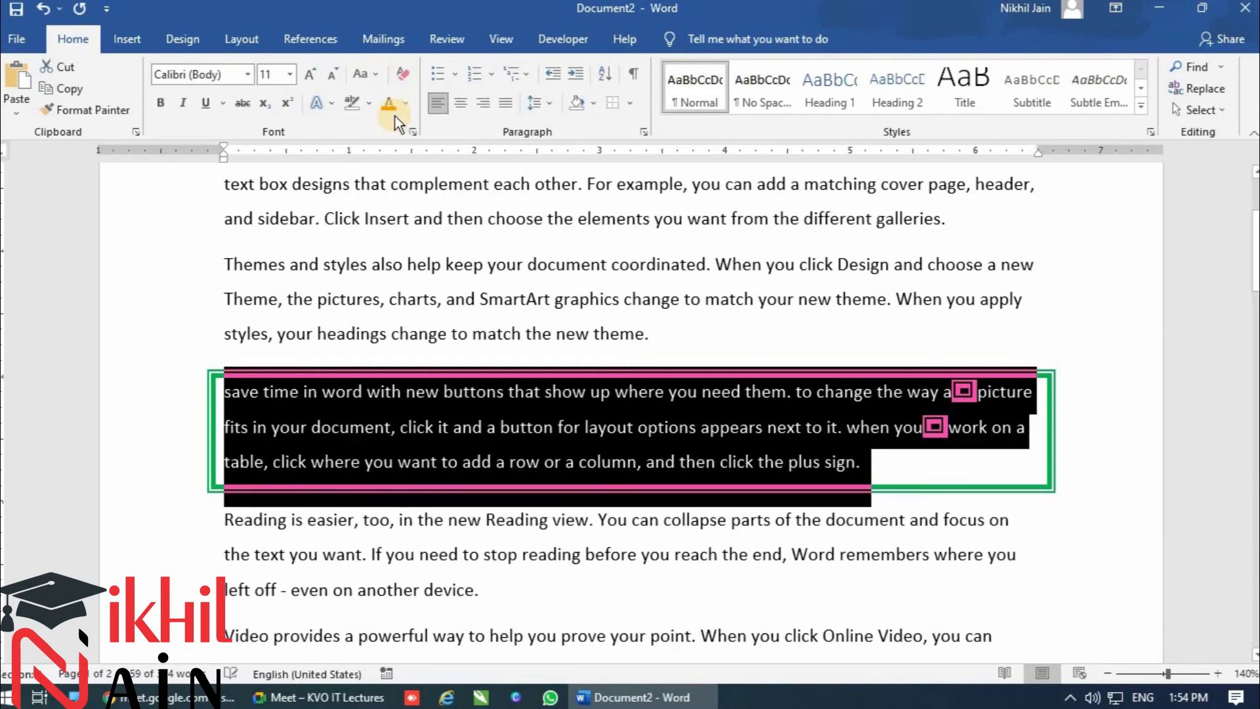
{"action": "left_click", "coordinate": [361, 76]}
{"action": "left_click", "coordinate": [397, 188]}
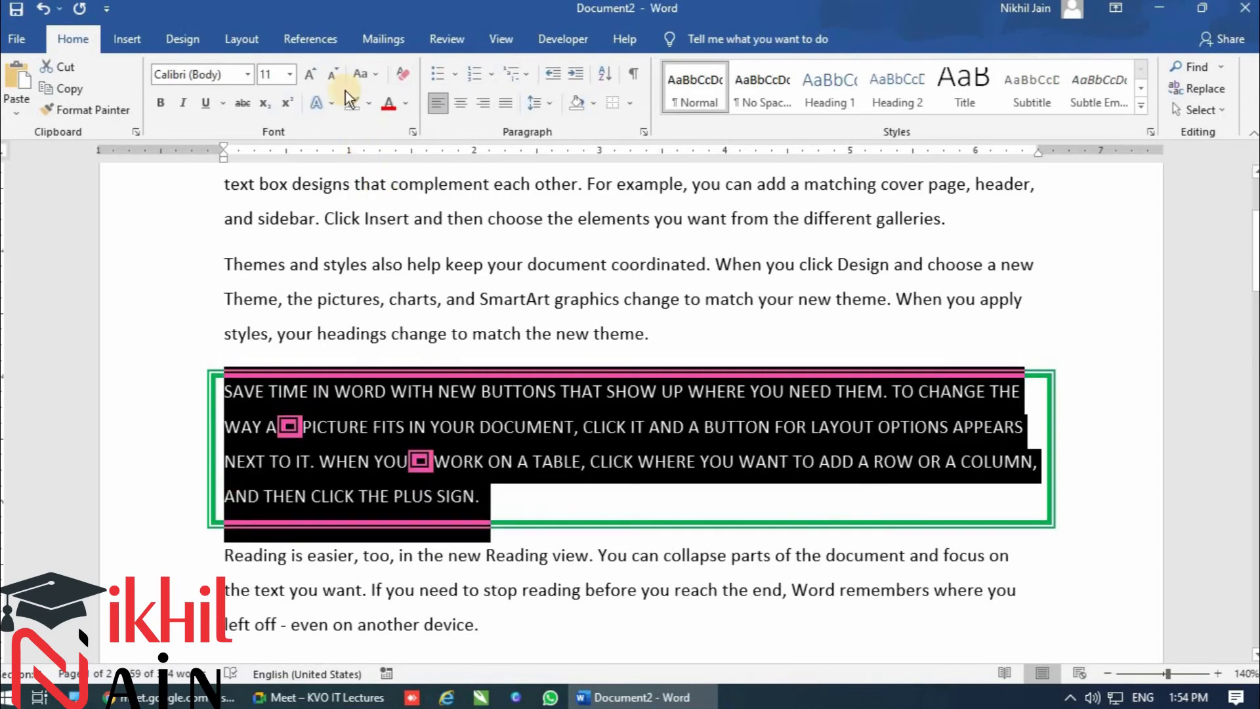
Apply Capitalize Each Word to the selected paragraph, invert it with tOGGLE cASE, and toggle it back.
{"action": "left_click", "coordinate": [365, 78]}
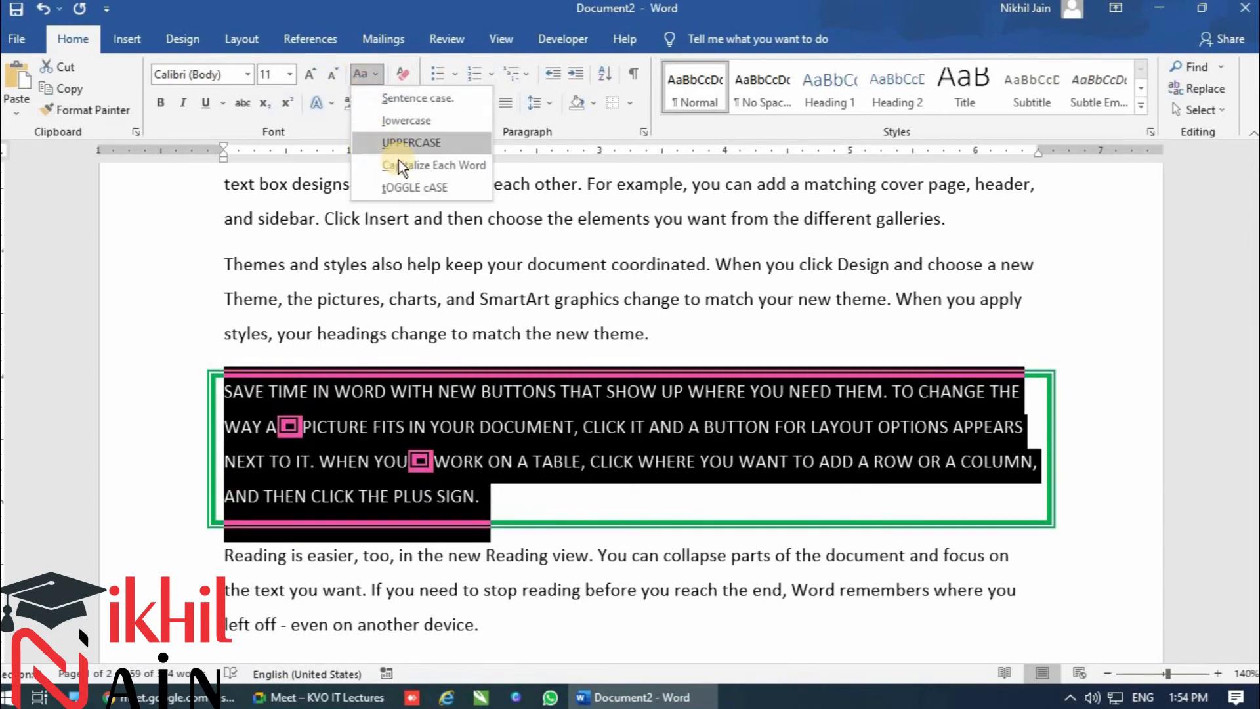
{"action": "left_click", "coordinate": [399, 166]}
{"action": "left_click", "coordinate": [360, 73]}
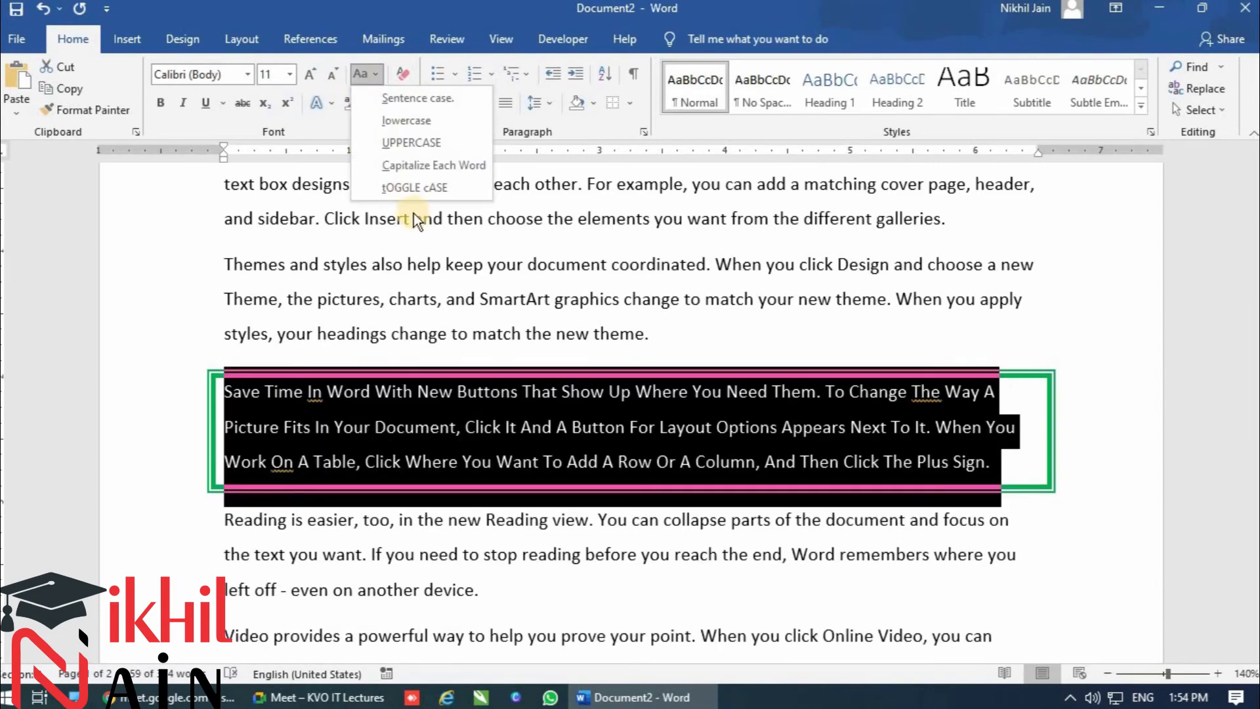
{"action": "left_click", "coordinate": [415, 188]}
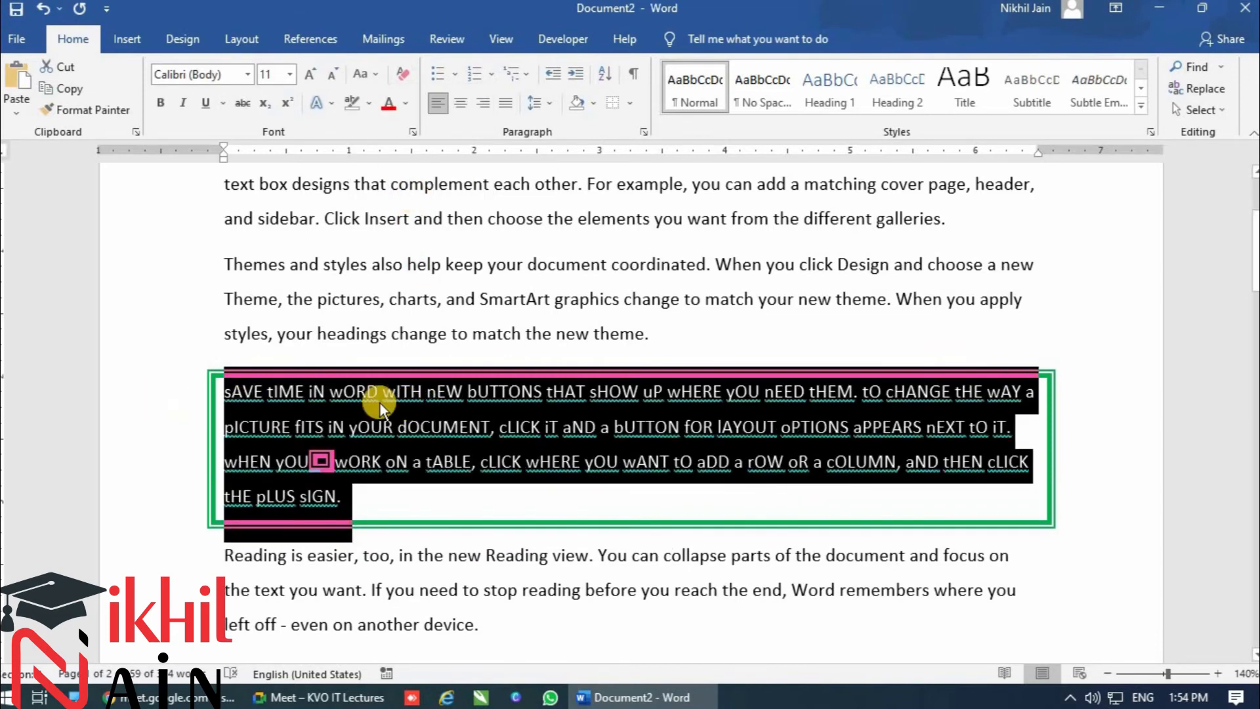
{"action": "left_click", "coordinate": [371, 73]}
{"action": "left_click", "coordinate": [386, 189]}
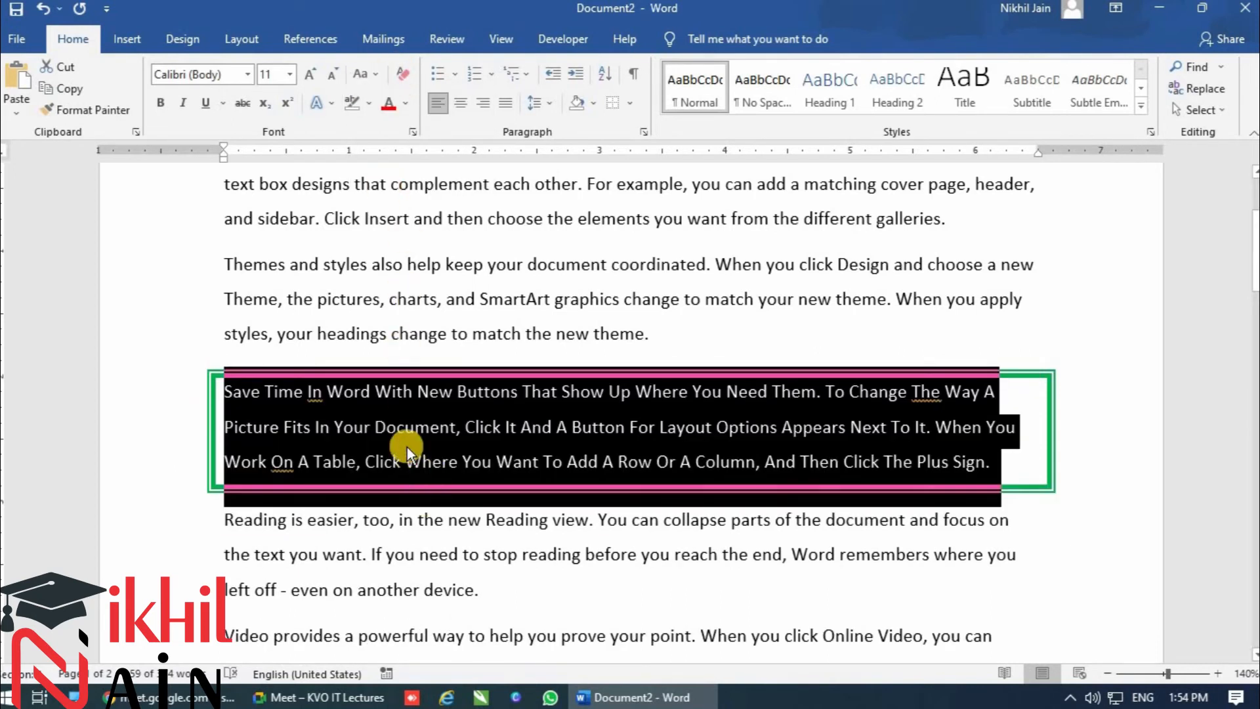
Convert the selected bordered paragraph to lowercase.
{"action": "left_click", "coordinate": [373, 75]}
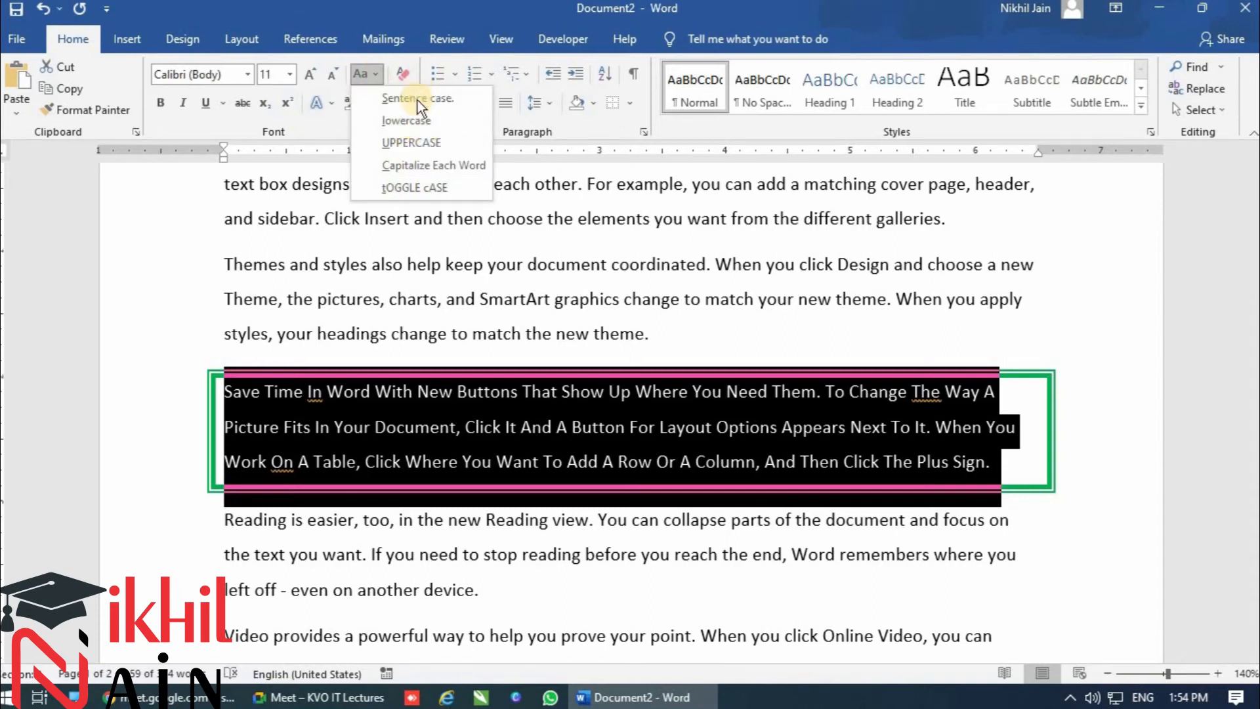
{"action": "left_click", "coordinate": [420, 148]}
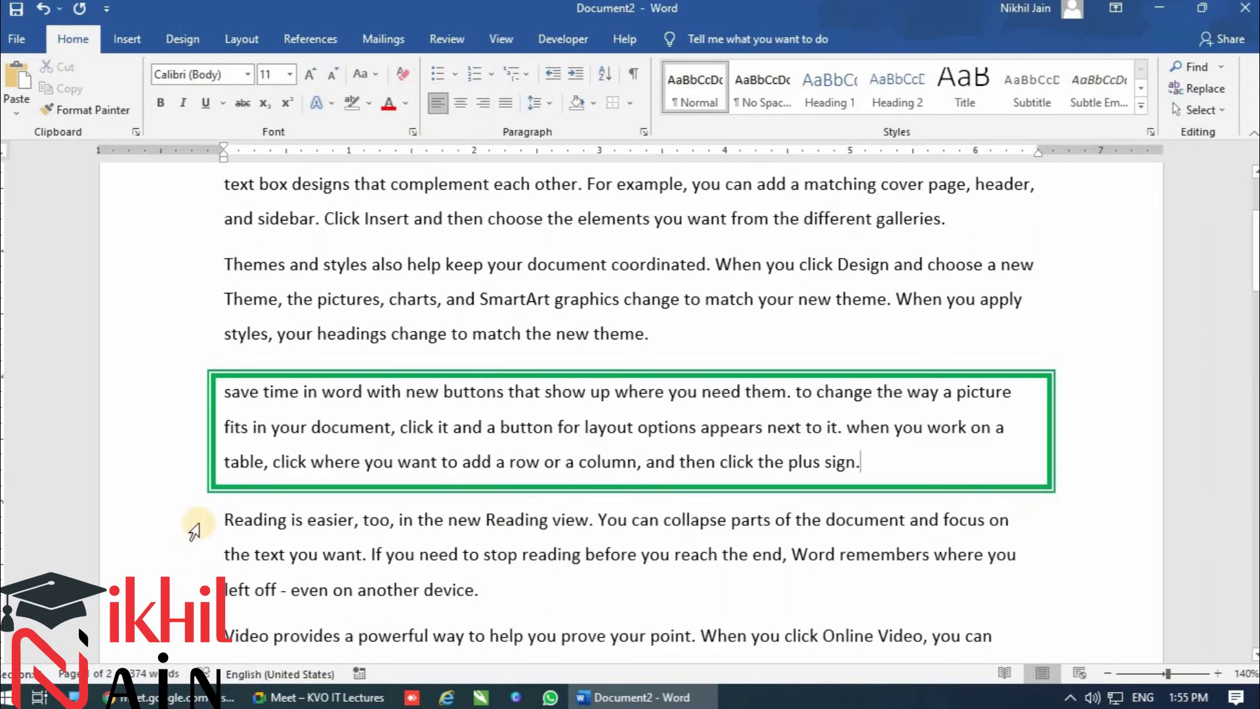
Select the fourth paragraph, starting "Reading is easier", and add a Dropped drop cap to it.
{"action": "left_click_drag", "start_coordinate": [199, 525], "coordinate": [239, 593]}
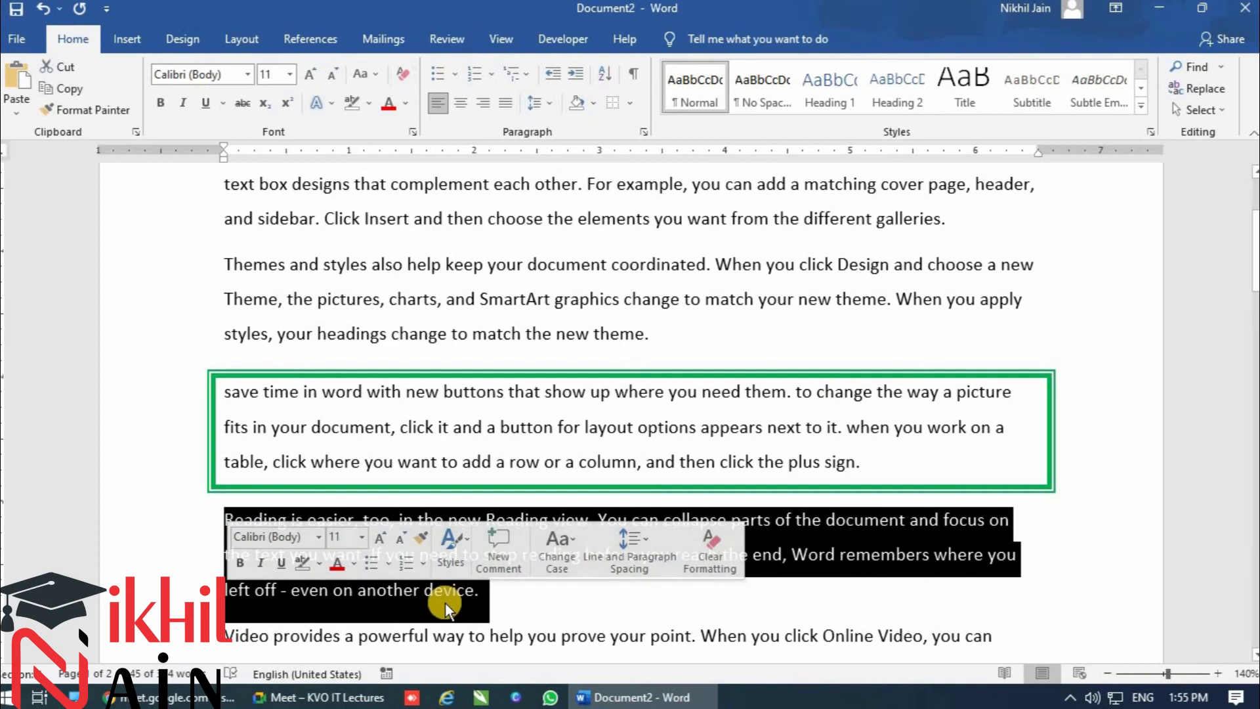
{"action": "left_click", "coordinate": [136, 46]}
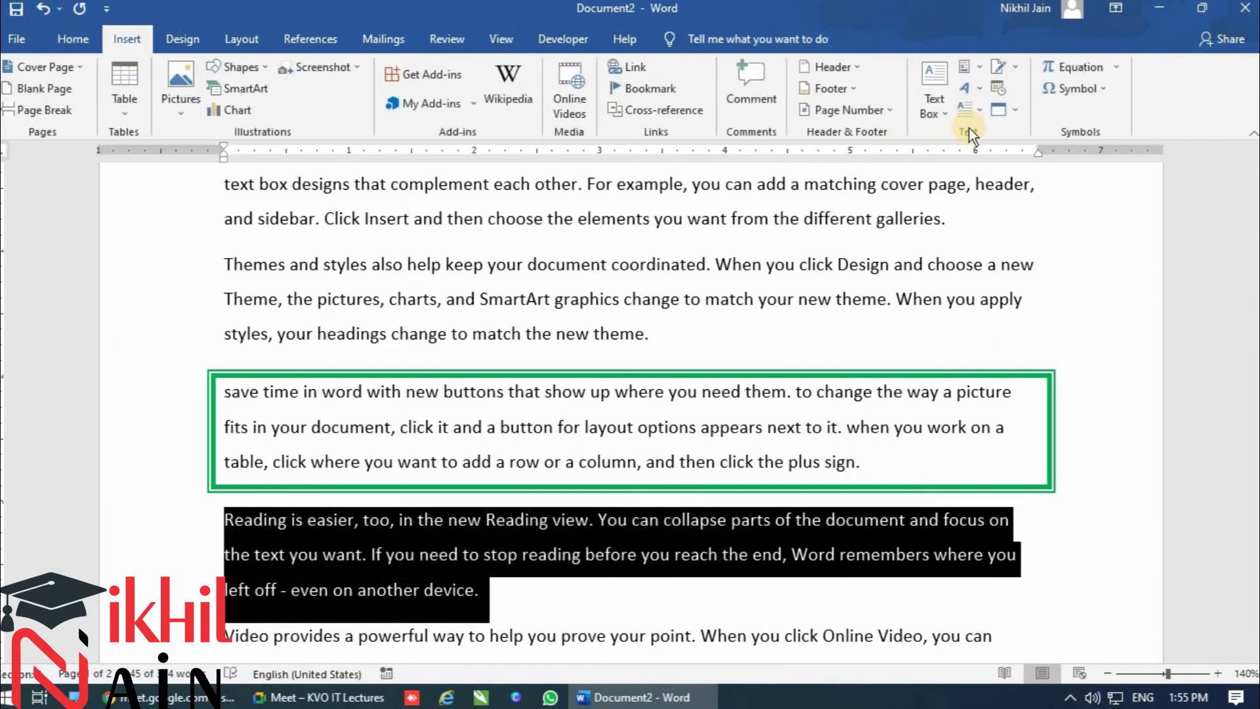
{"action": "left_click", "coordinate": [980, 88]}
{"action": "left_click", "coordinate": [981, 108]}
{"action": "left_click", "coordinate": [981, 108]}
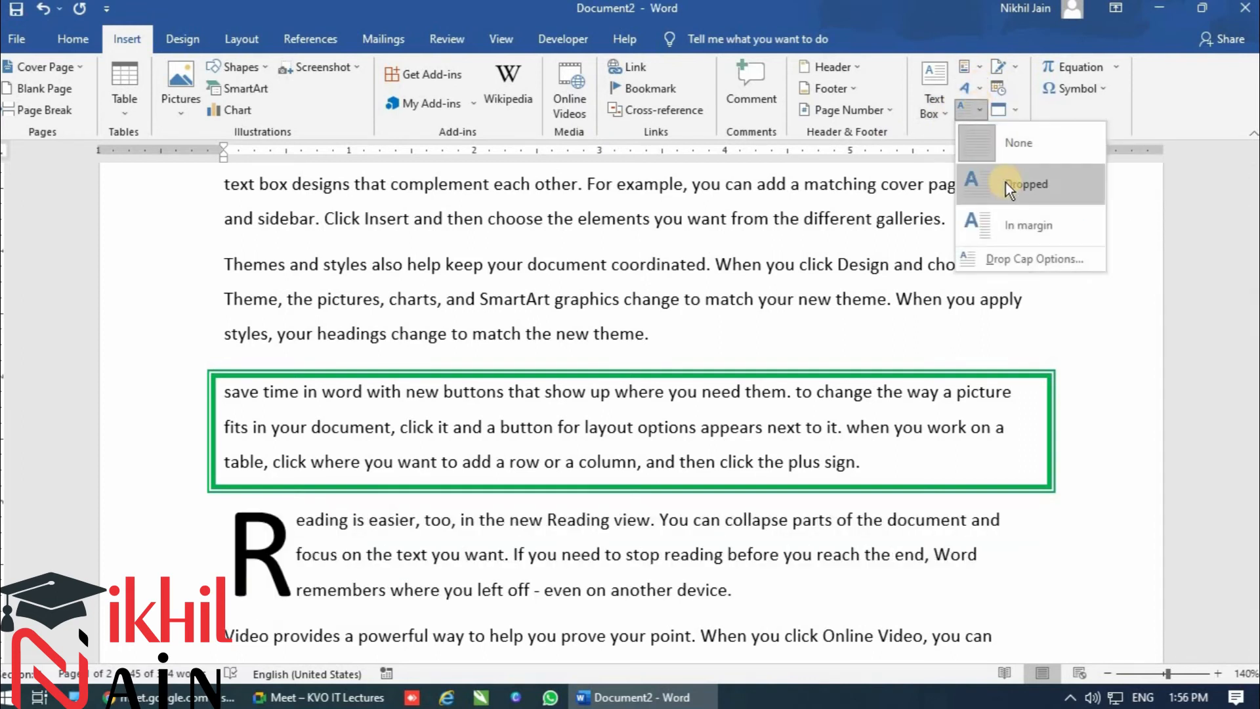
{"action": "left_click", "coordinate": [1005, 183]}
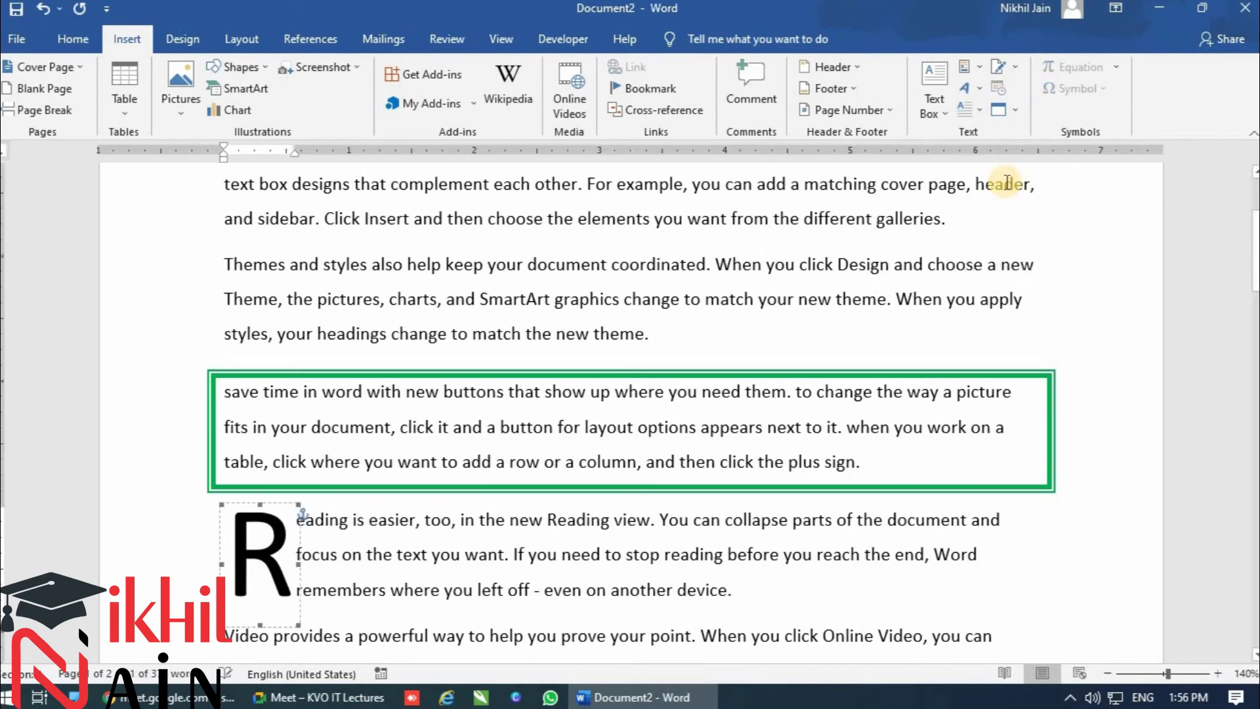
{"action": "left_click", "coordinate": [342, 543]}
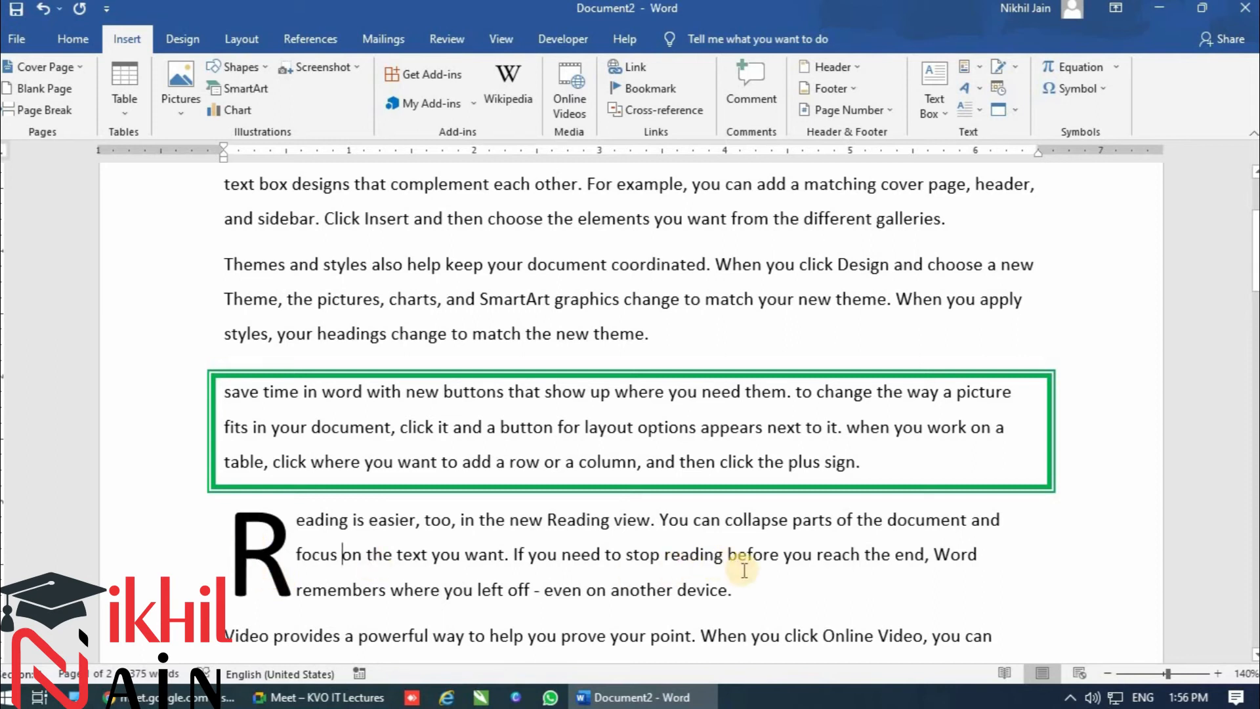
Set the fourth paragraph's drop cap to drop 2 lines through Drop Cap Options, keeping the Dropped position.
{"action": "left_click_drag", "start_coordinate": [734, 590], "coordinate": [226, 578]}
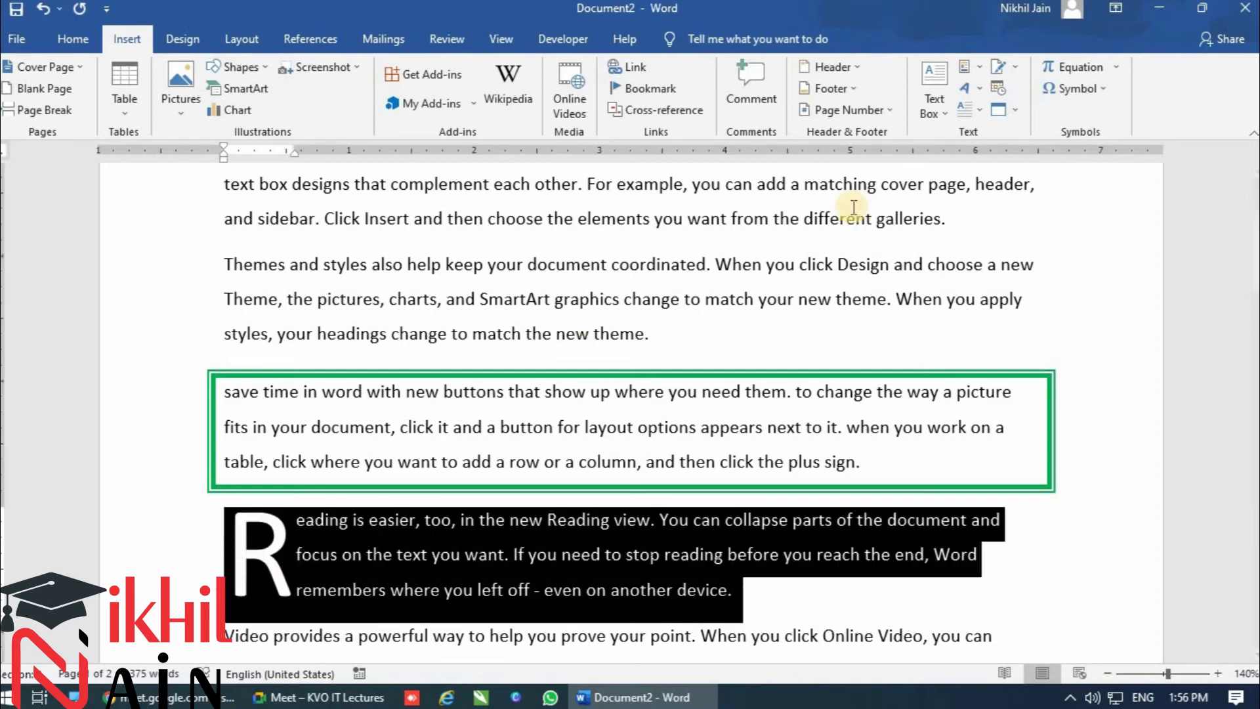
{"action": "left_click", "coordinate": [974, 110]}
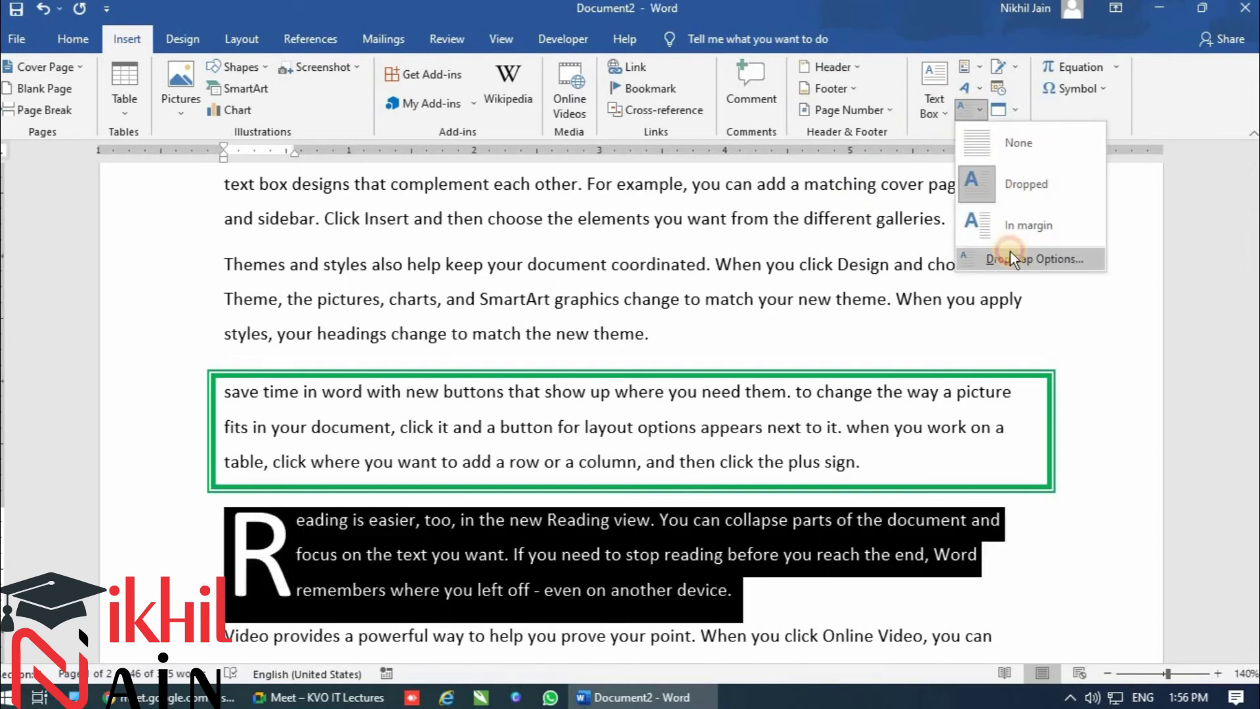
{"action": "left_click", "coordinate": [1011, 256]}
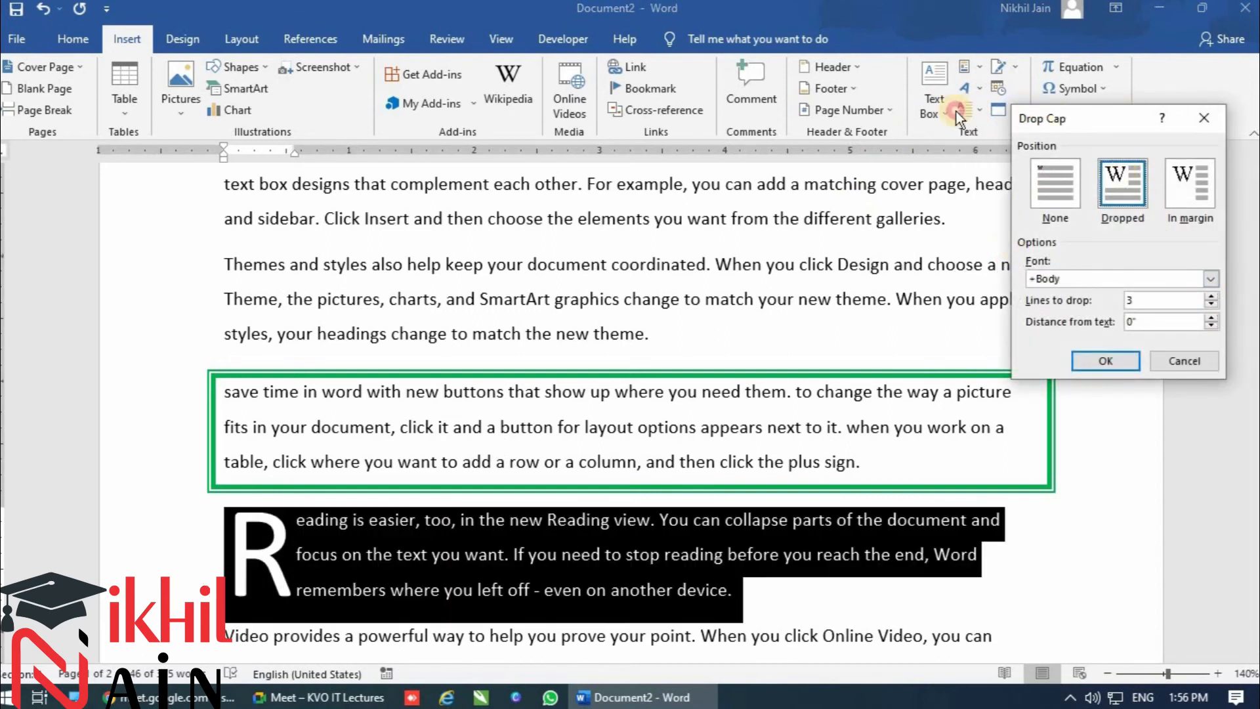
{"action": "left_click_drag", "start_coordinate": [1119, 123], "coordinate": [956, 112]}
{"action": "left_click", "coordinate": [1049, 294]}
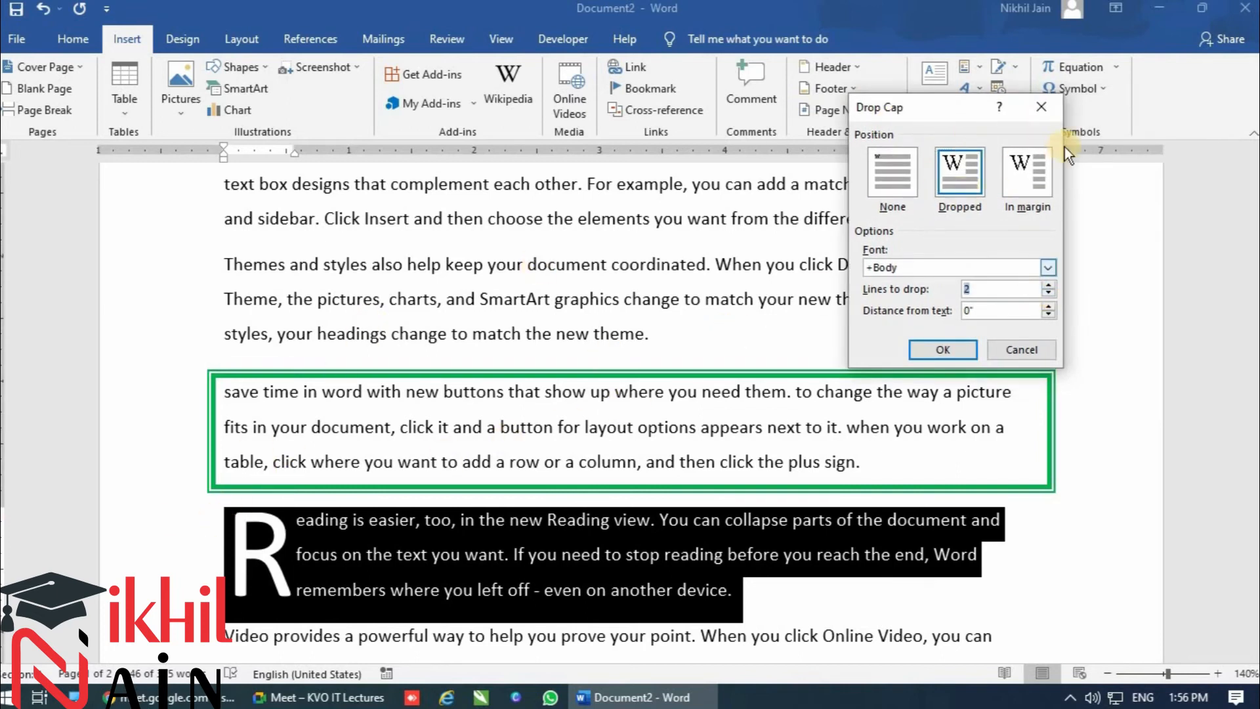
{"action": "left_click", "coordinate": [1027, 176]}
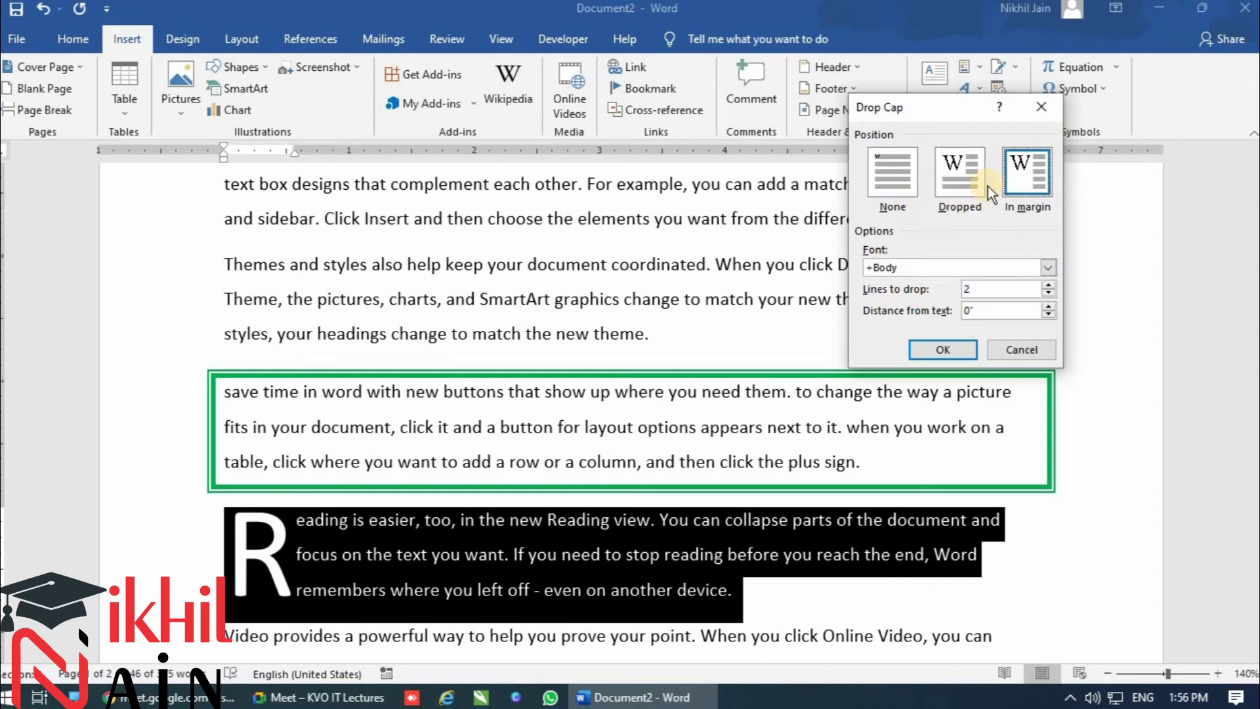
{"action": "left_click", "coordinate": [962, 164]}
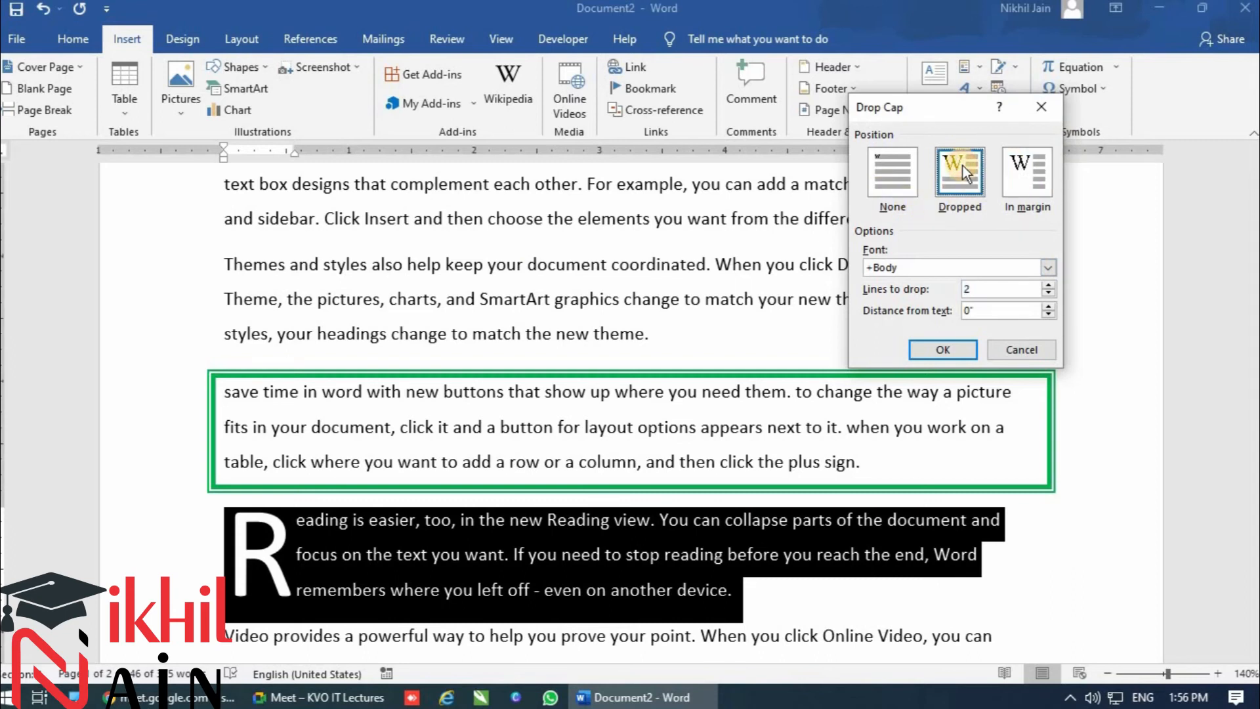
{"action": "left_click", "coordinate": [955, 353]}
{"action": "left_click", "coordinate": [456, 525]}
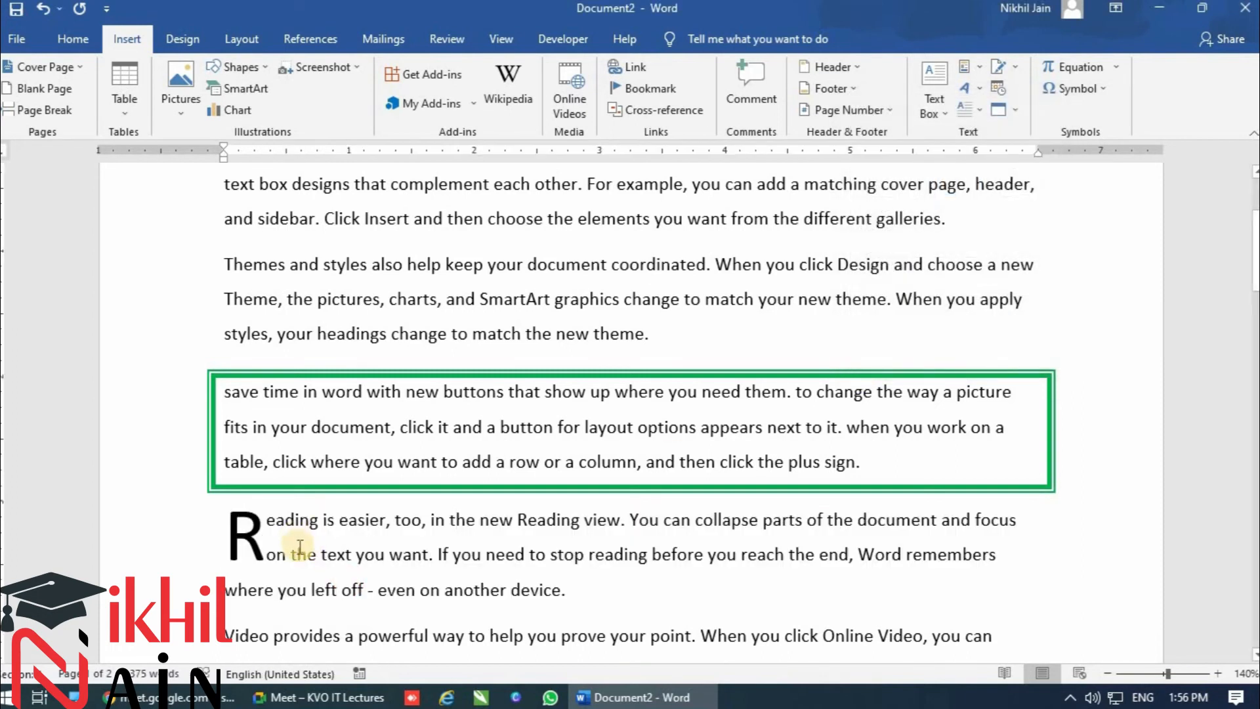
Apply the Narrow margin preset with 0.5" on all sides to the document.
{"action": "scroll", "coordinate": [600, 332], "scroll_direction": "down", "scroll_amount": 3}
{"action": "left_click", "coordinate": [610, 328]}
{"action": "scroll", "coordinate": [342, 335], "scroll_direction": "up", "scroll_amount": 5}
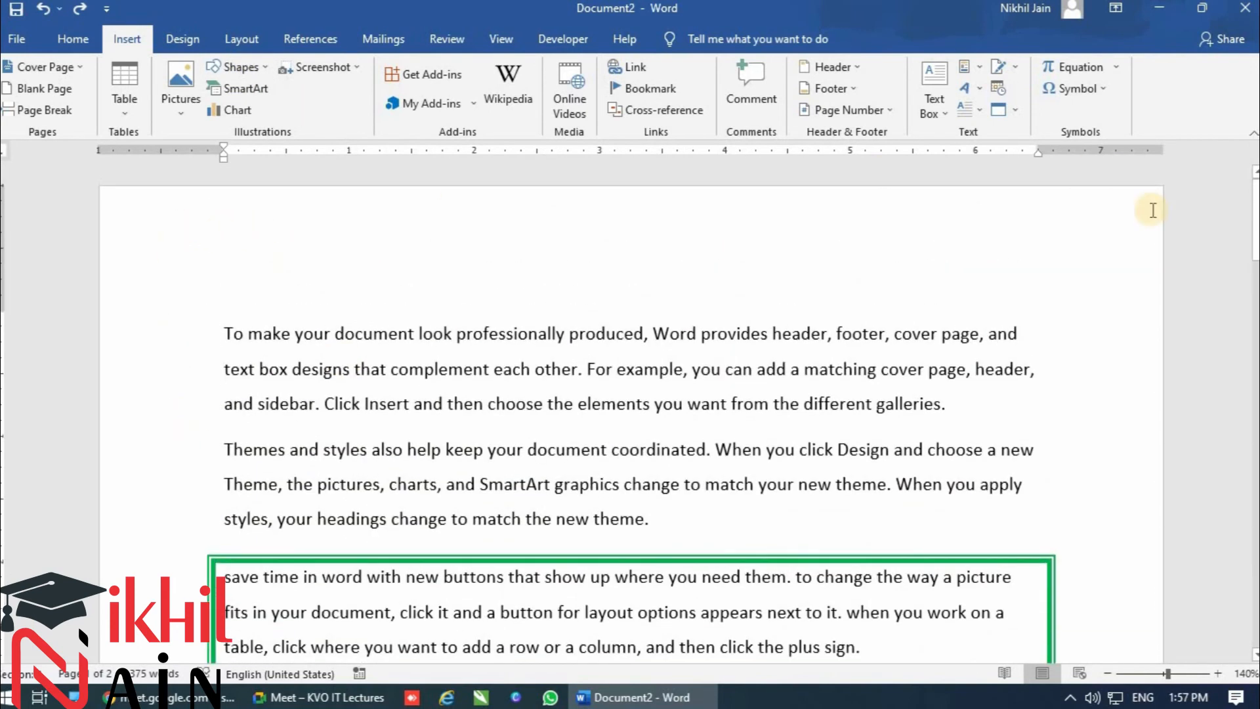
{"action": "left_click", "coordinate": [230, 32]}
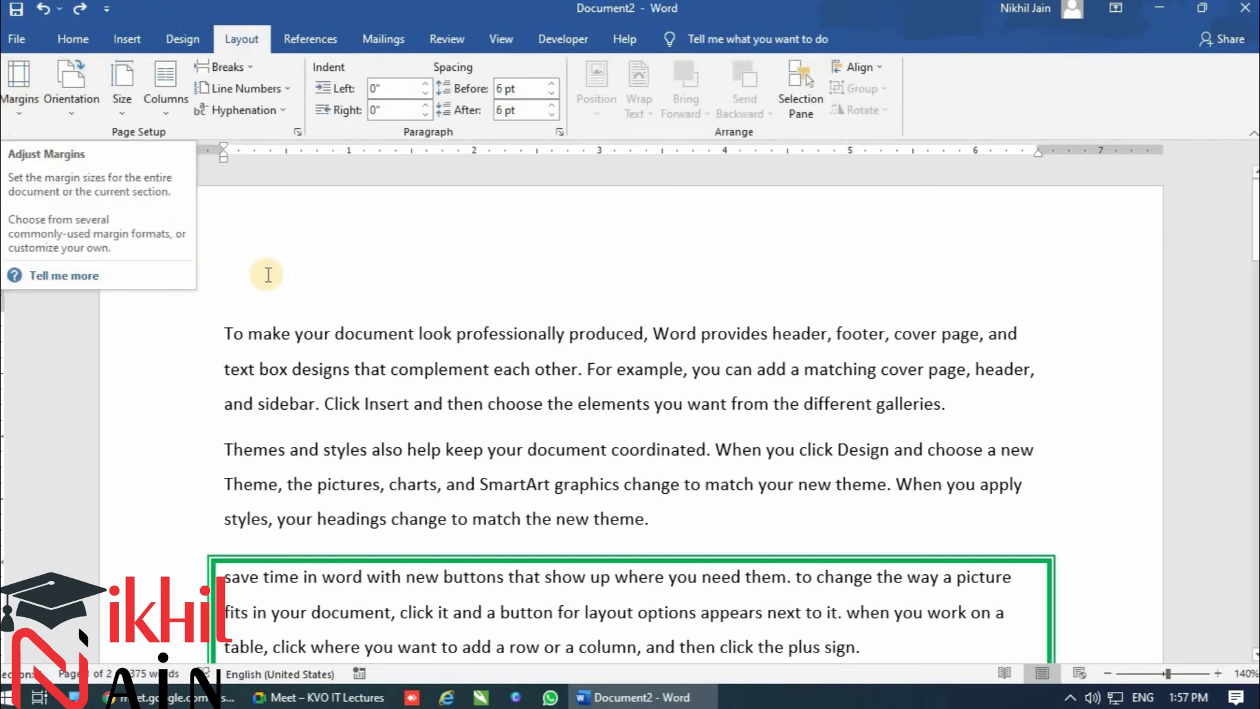
{"action": "scroll", "coordinate": [268, 275], "scroll_direction": "down", "scroll_amount": 9}
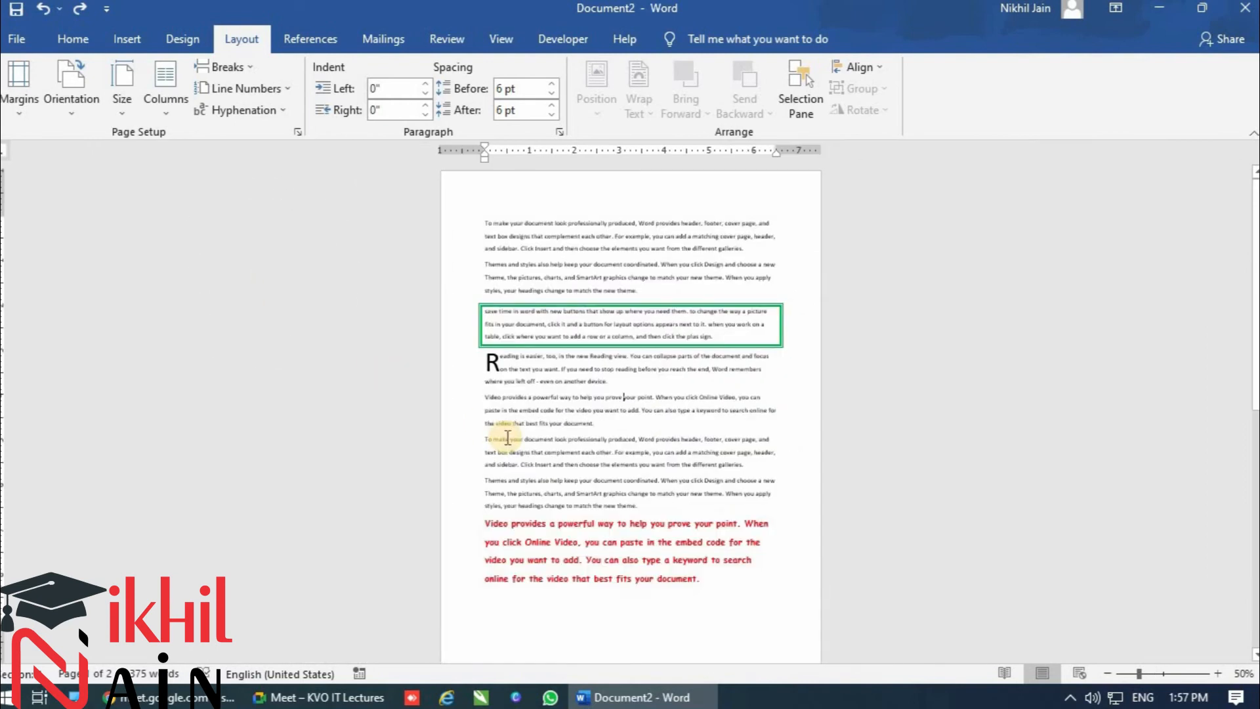
{"action": "scroll", "coordinate": [554, 548], "scroll_direction": "down", "scroll_amount": 3}
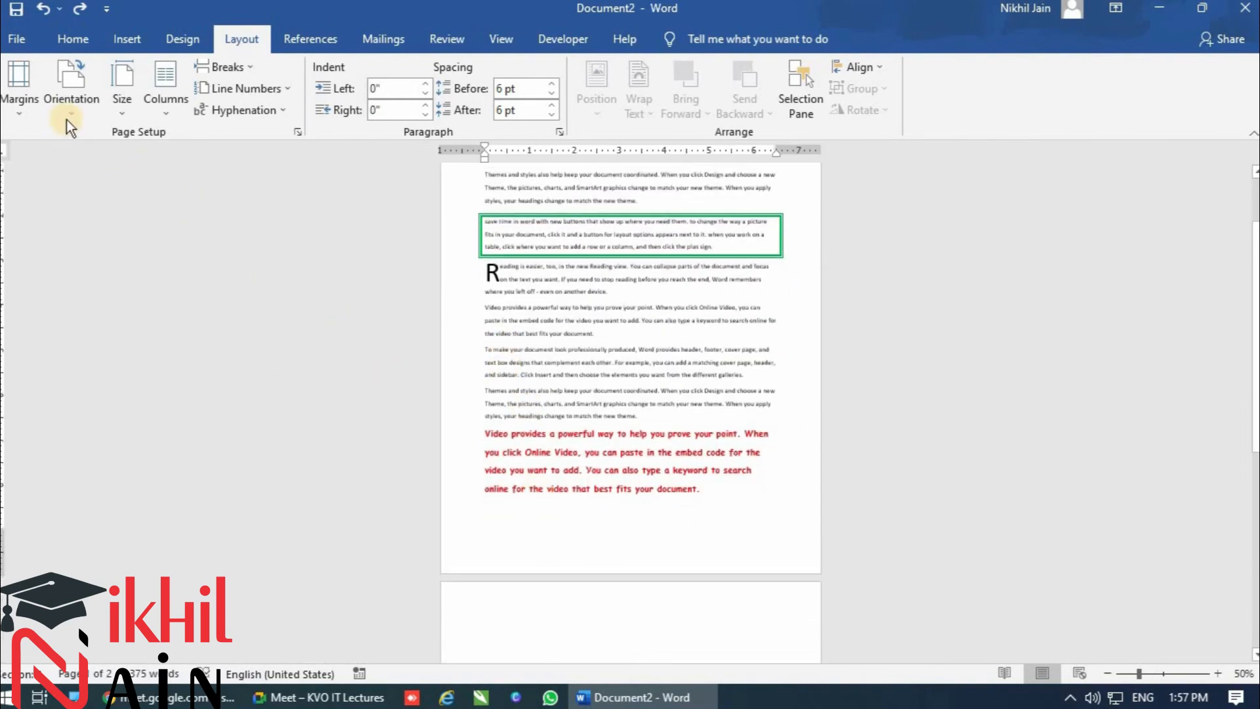
{"action": "left_click", "coordinate": [25, 106]}
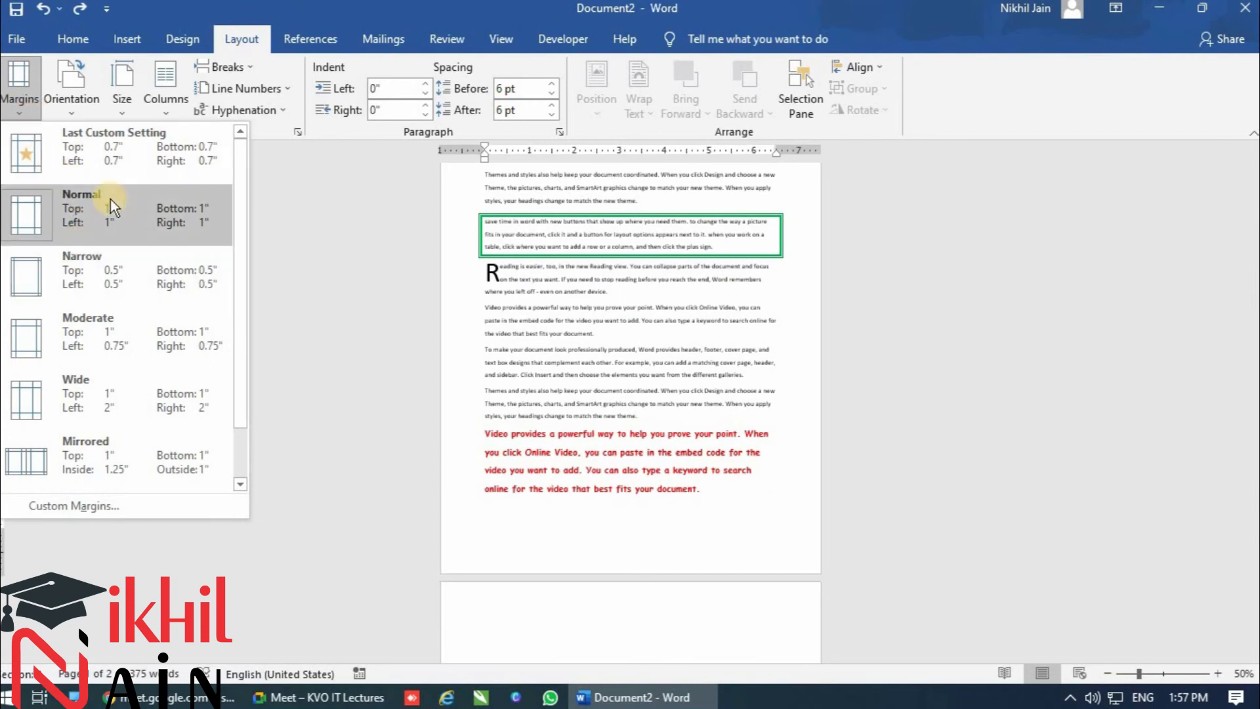
{"action": "left_click", "coordinate": [109, 273]}
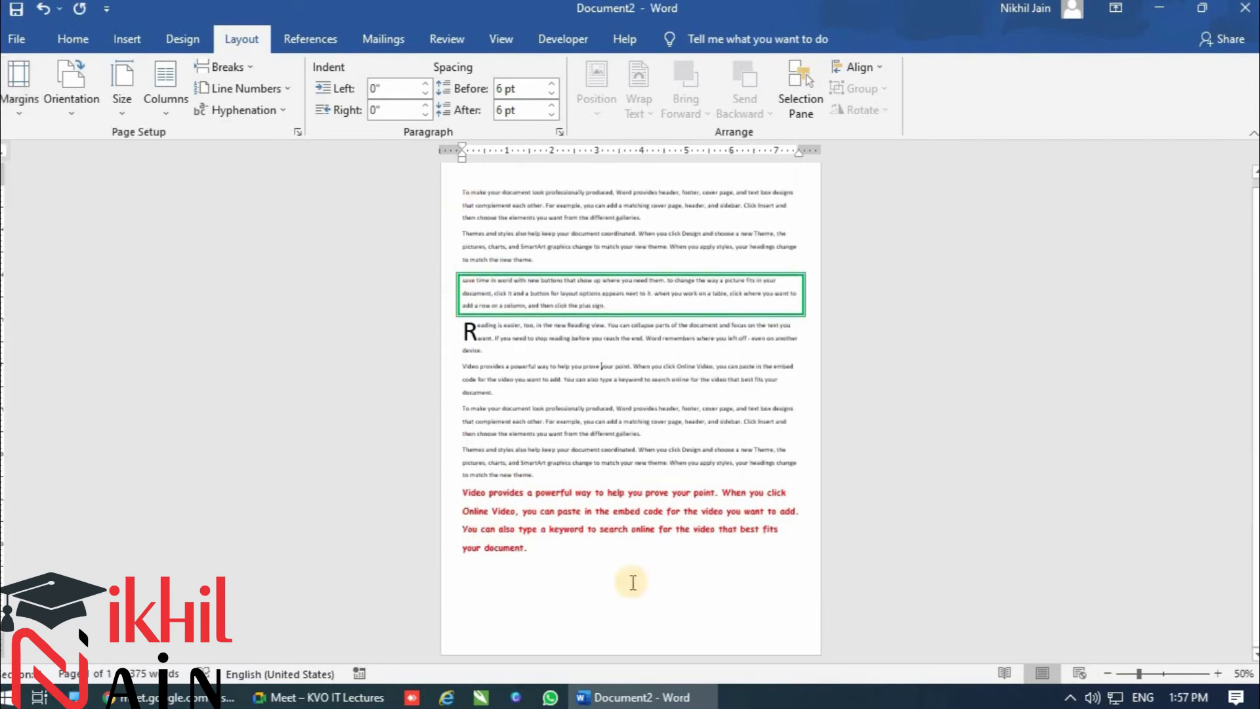
Switch the page margins to the Normal 1" preset and then reapply Narrow.
{"action": "left_click", "coordinate": [14, 85]}
{"action": "left_click", "coordinate": [96, 219]}
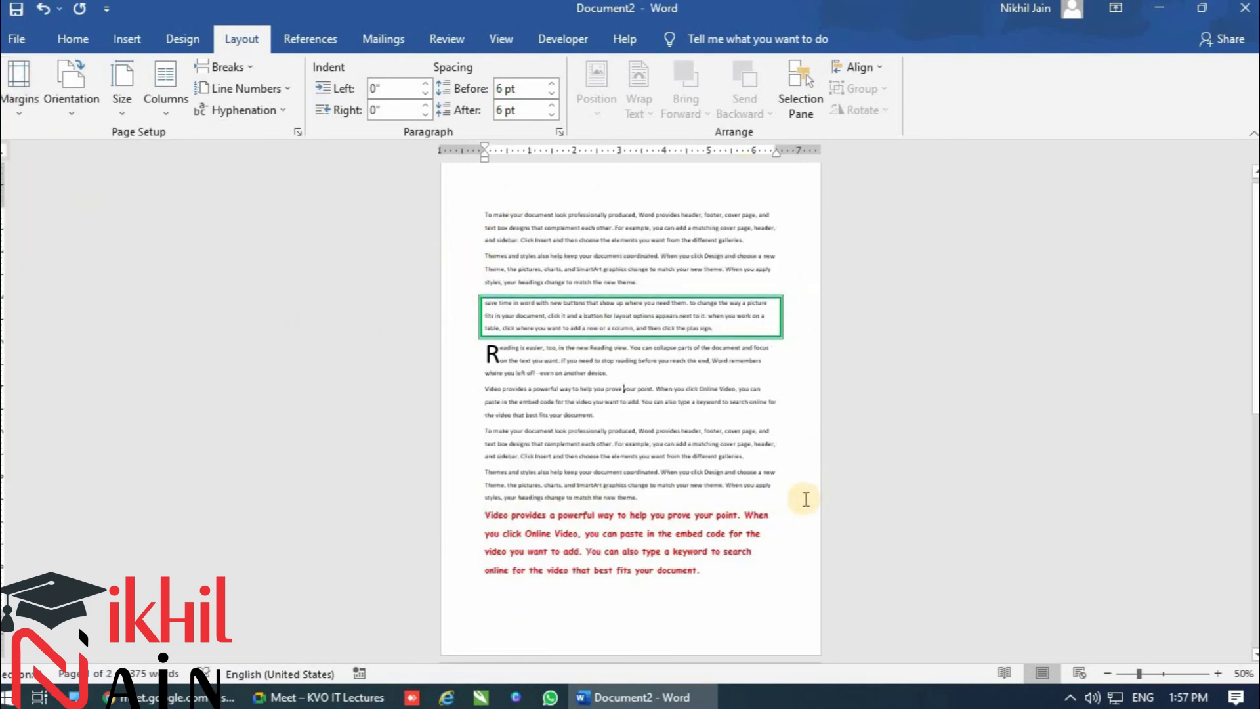
{"action": "left_click", "coordinate": [33, 99]}
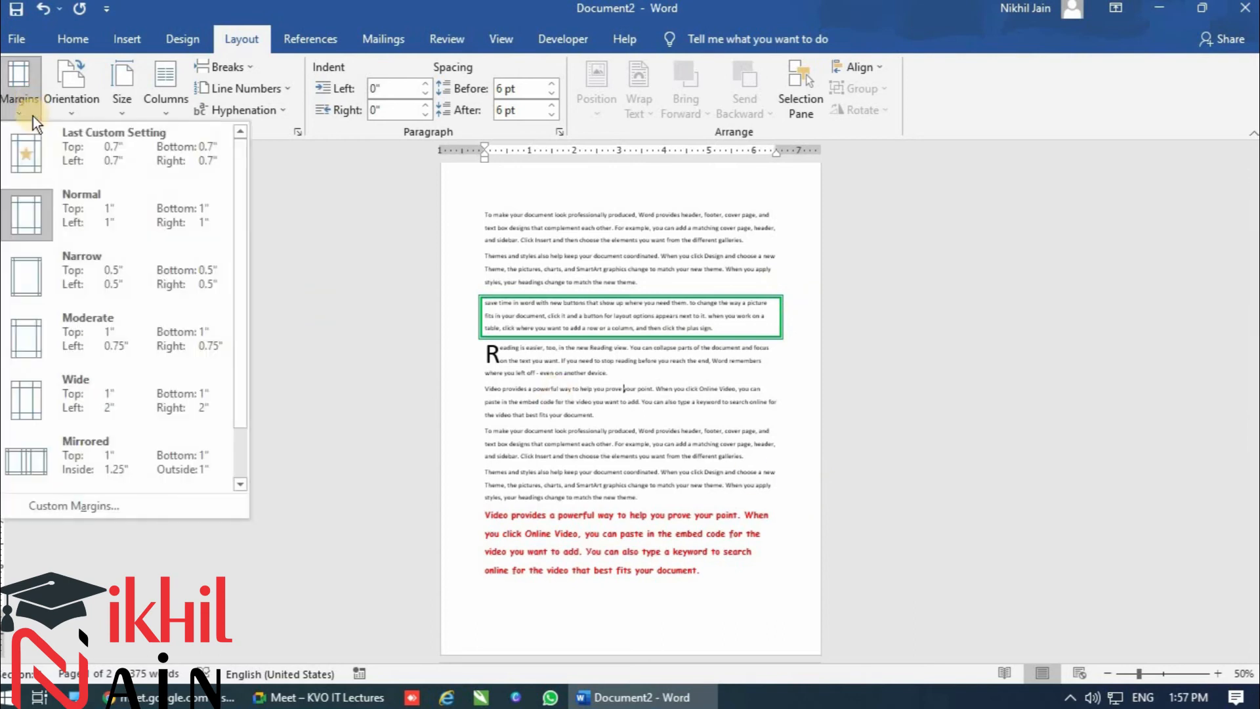
{"action": "left_click", "coordinate": [123, 271]}
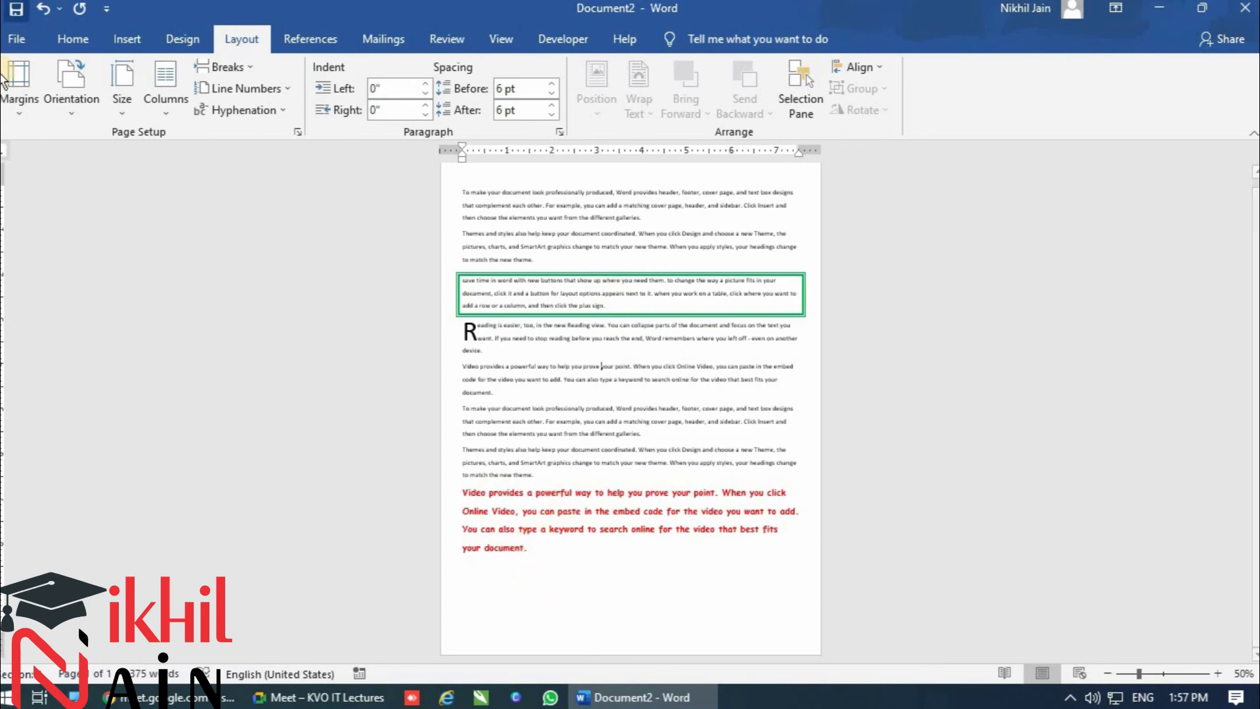
Examine the custom margin and orientation settings in Page Setup, then close them without changes.
{"action": "left_click", "coordinate": [25, 84]}
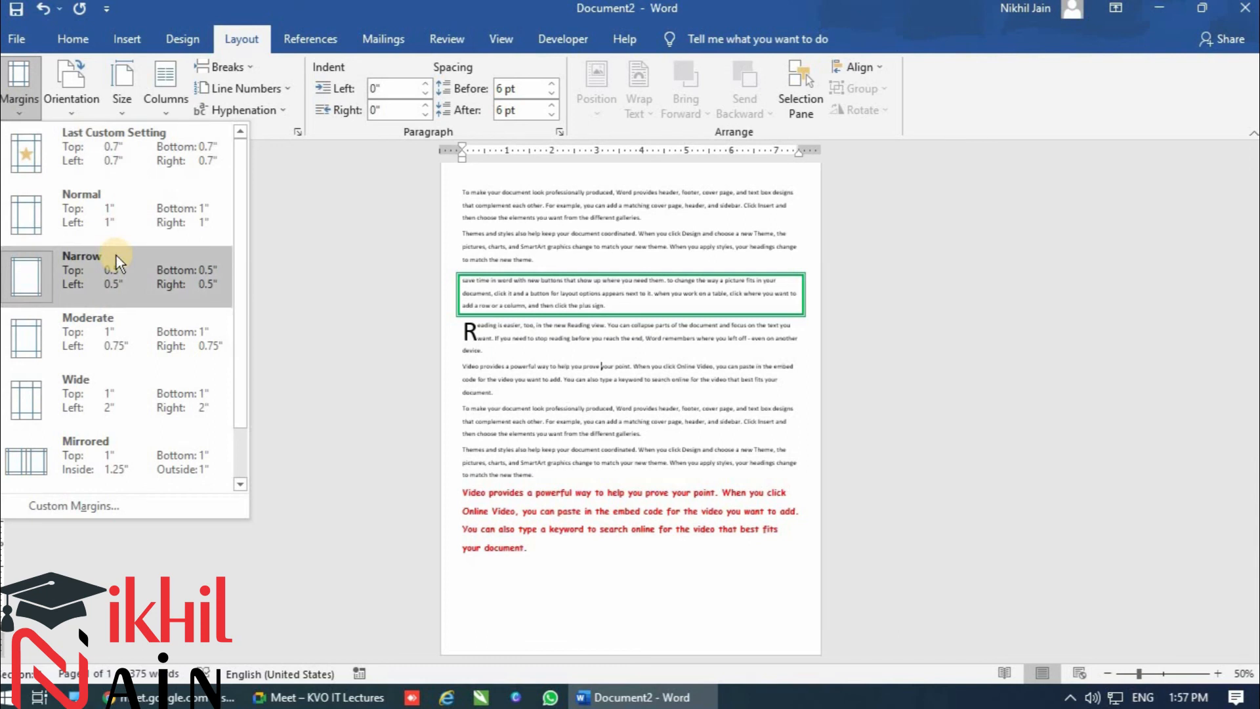
{"action": "left_click", "coordinate": [105, 504]}
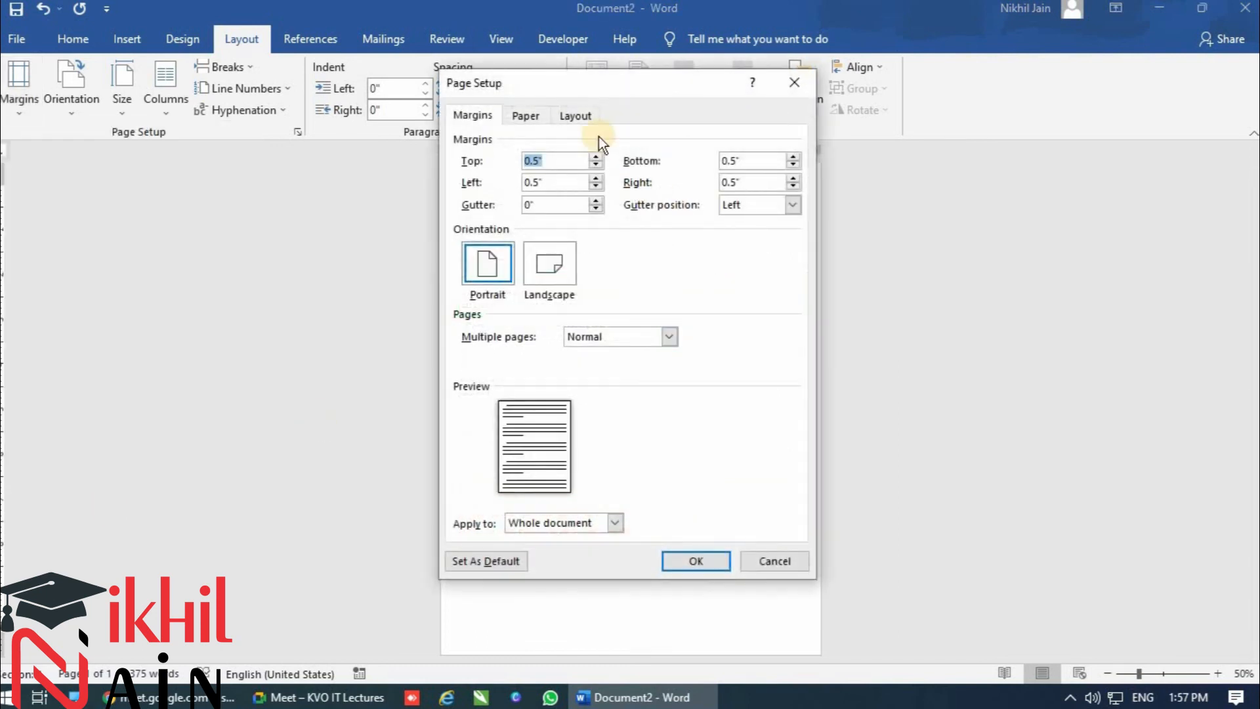
{"action": "left_click_drag", "start_coordinate": [600, 91], "coordinate": [946, 121]}
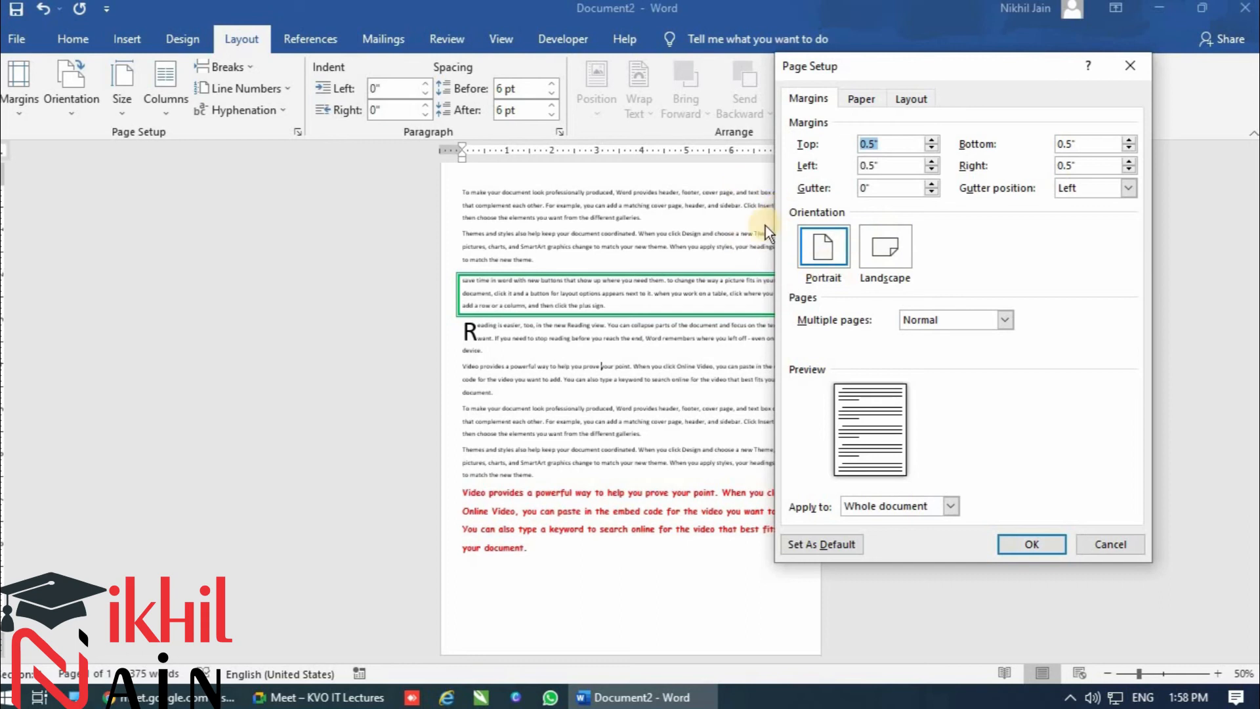
{"action": "left_click", "coordinate": [1110, 544]}
Select the entire document and justify all its paragraphs.
{"action": "key", "text": "alt"}
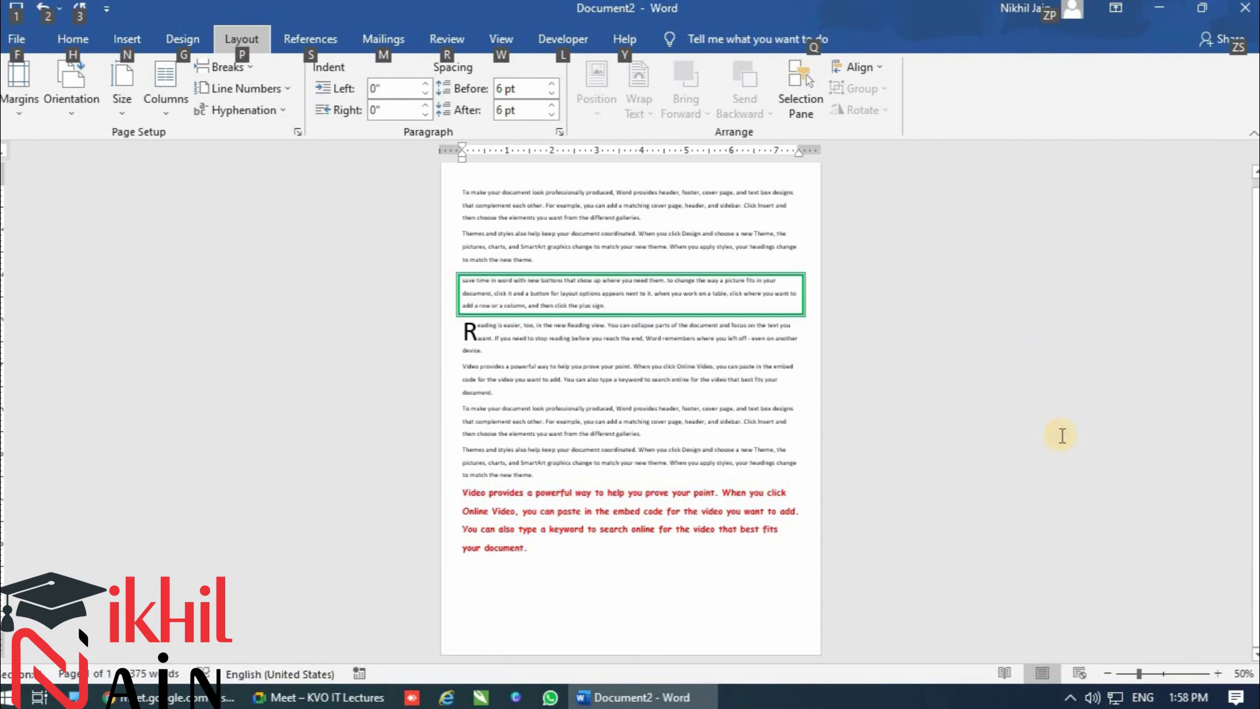
{"action": "scroll", "coordinate": [710, 508], "scroll_direction": "up", "scroll_amount": 3, "text": "ctrl"}
{"action": "scroll", "coordinate": [710, 507], "scroll_direction": "up", "scroll_amount": 2, "text": "ctrl"}
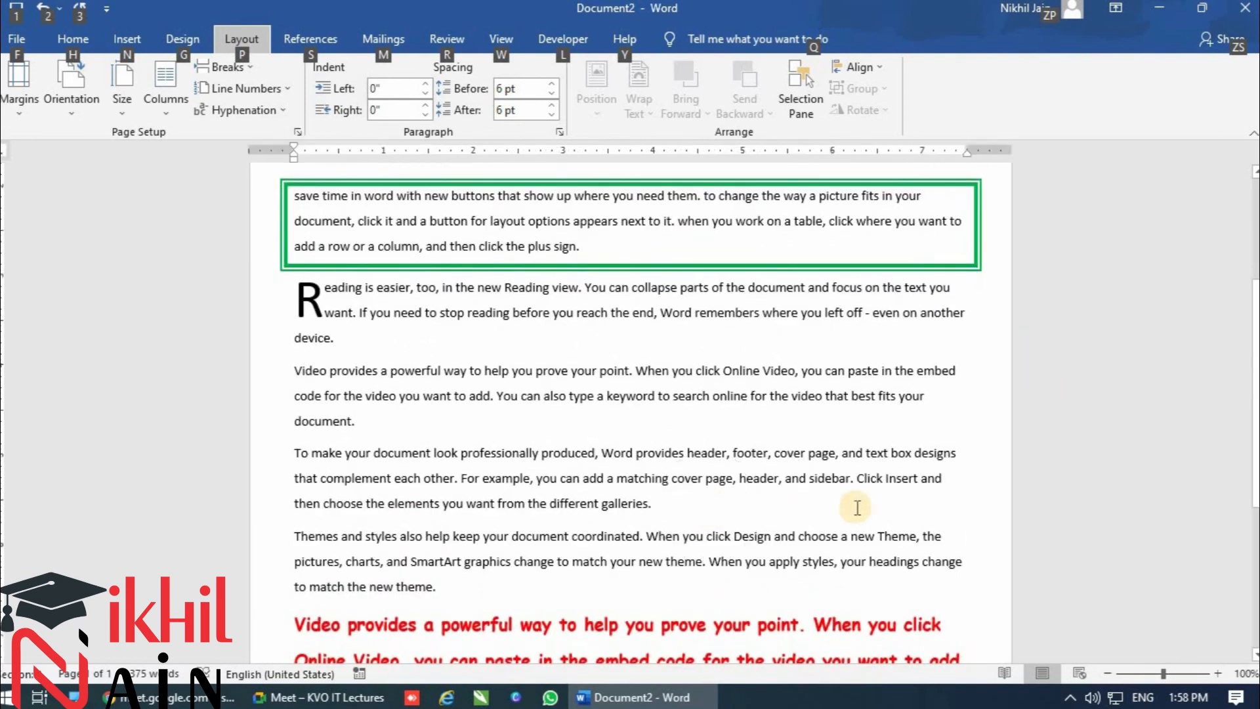
{"action": "left_click", "coordinate": [642, 467]}
{"action": "key", "text": "ctrl+a"}
{"action": "scroll", "coordinate": [764, 439], "scroll_direction": "down", "scroll_amount": 3}
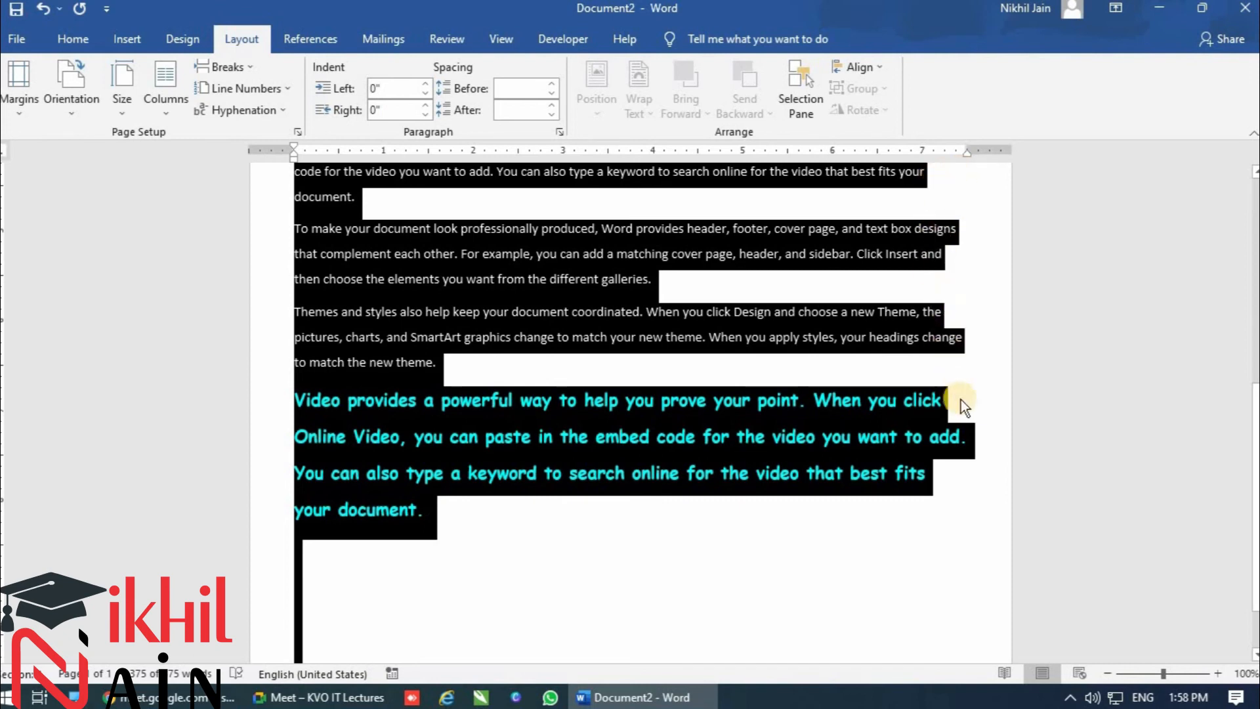
{"action": "left_click", "coordinate": [62, 38]}
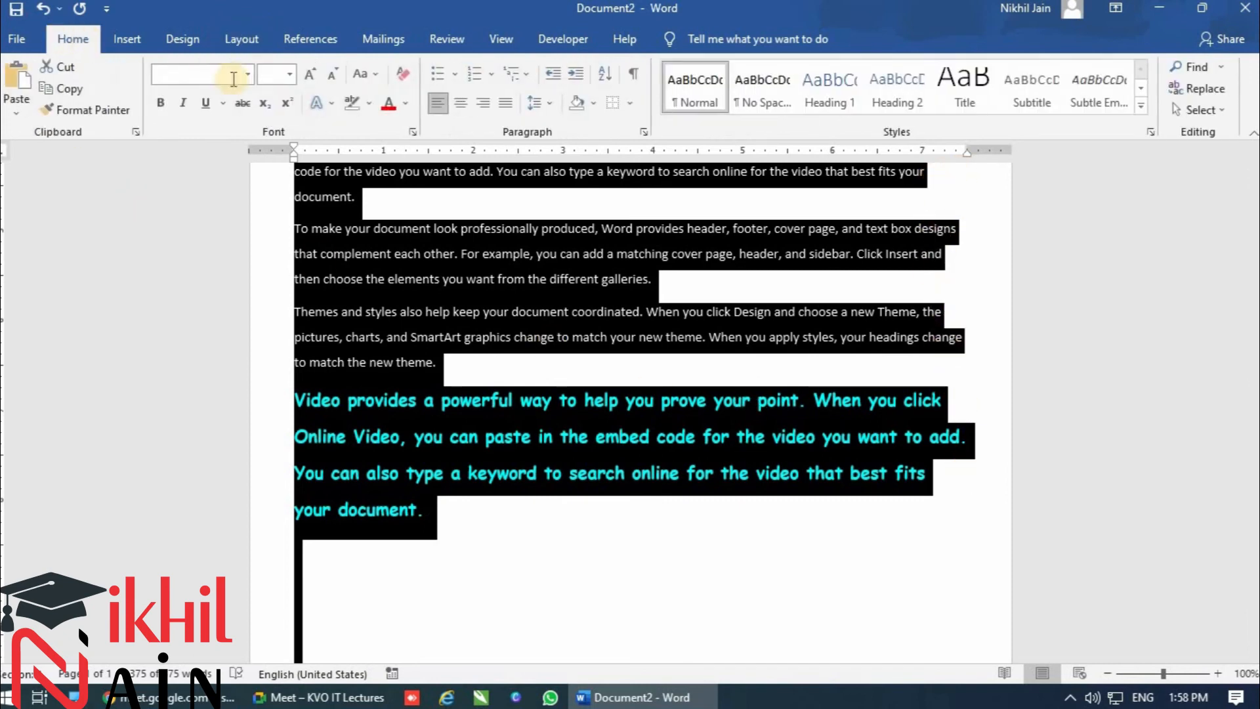
{"action": "left_click", "coordinate": [506, 102]}
{"action": "scroll", "coordinate": [964, 375], "scroll_direction": "up", "scroll_amount": 10}
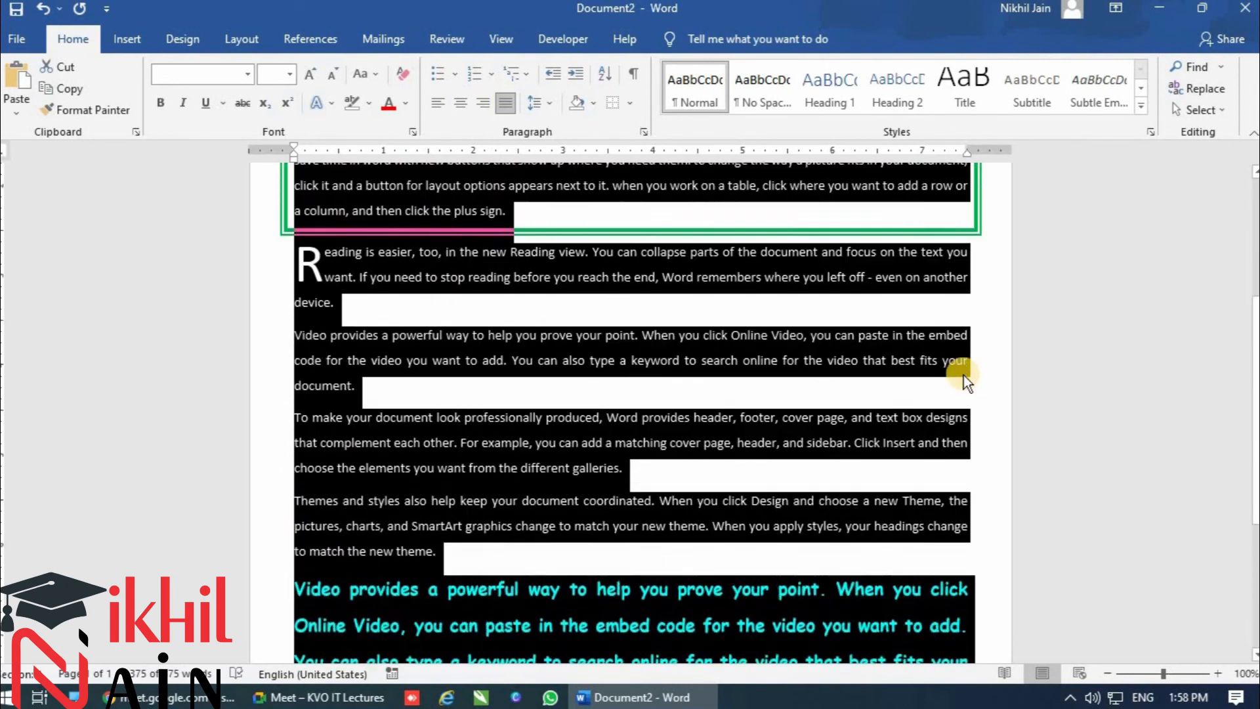
{"action": "scroll", "coordinate": [967, 437], "scroll_direction": "down", "scroll_amount": 7}
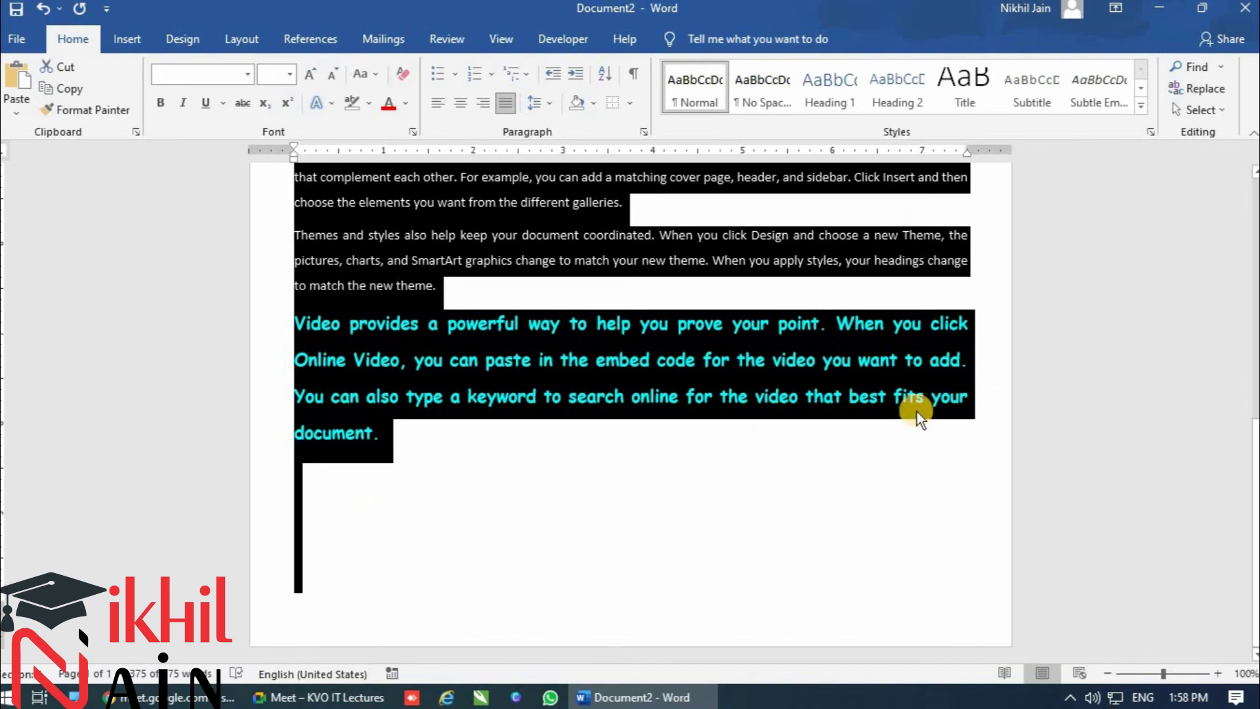
Select all the body text from the last paragraph up to the first and lay it out in two columns.
{"action": "left_click", "coordinate": [805, 353]}
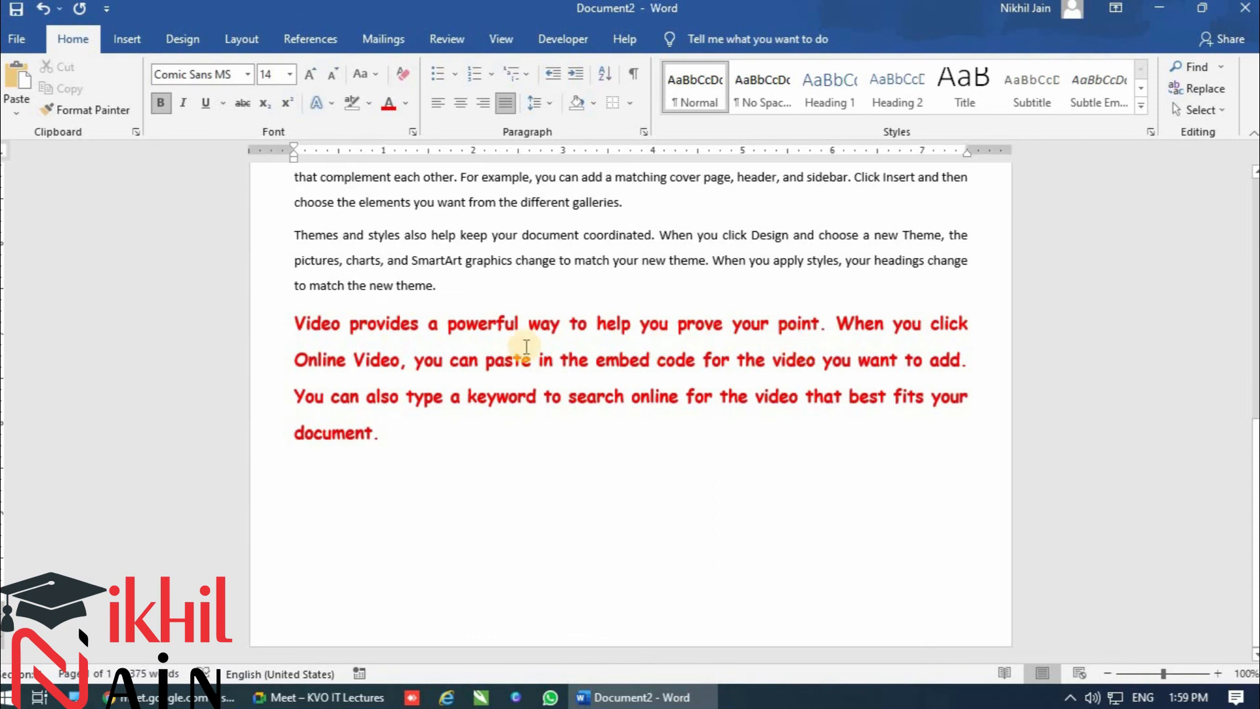
{"action": "left_click_drag", "start_coordinate": [295, 322], "coordinate": [295, 174]}
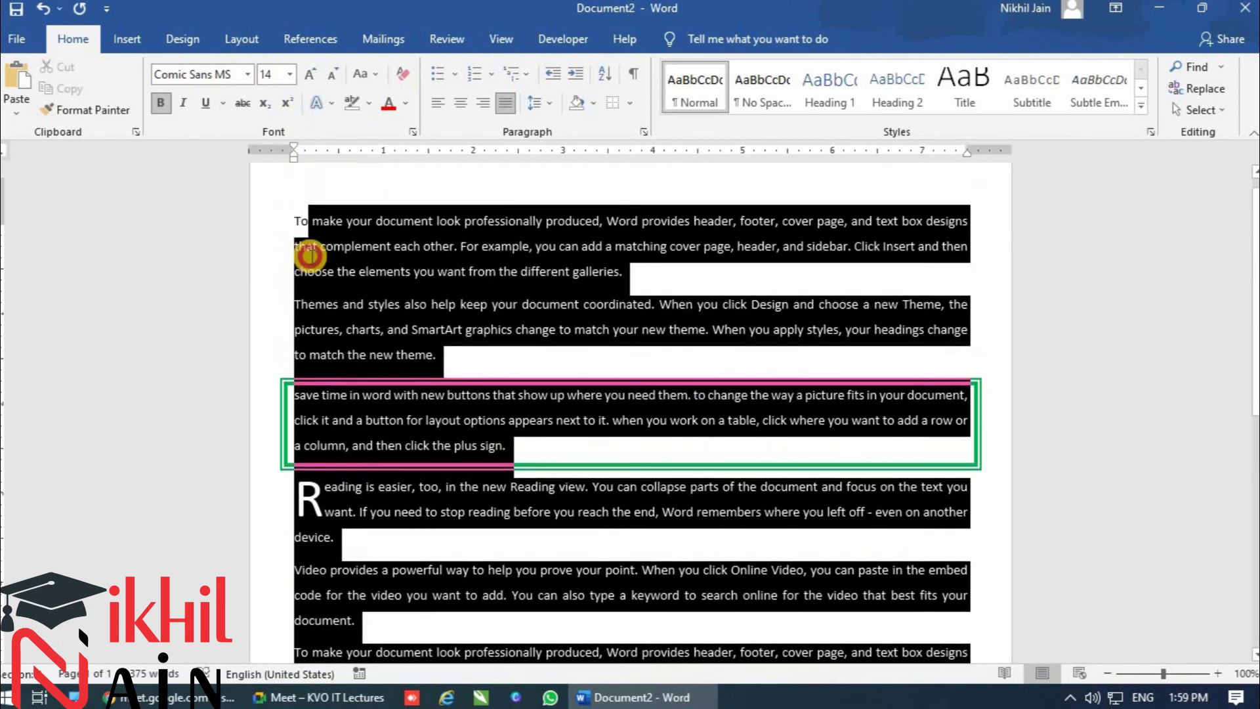
{"action": "left_click_drag", "start_coordinate": [310, 248], "coordinate": [299, 226]}
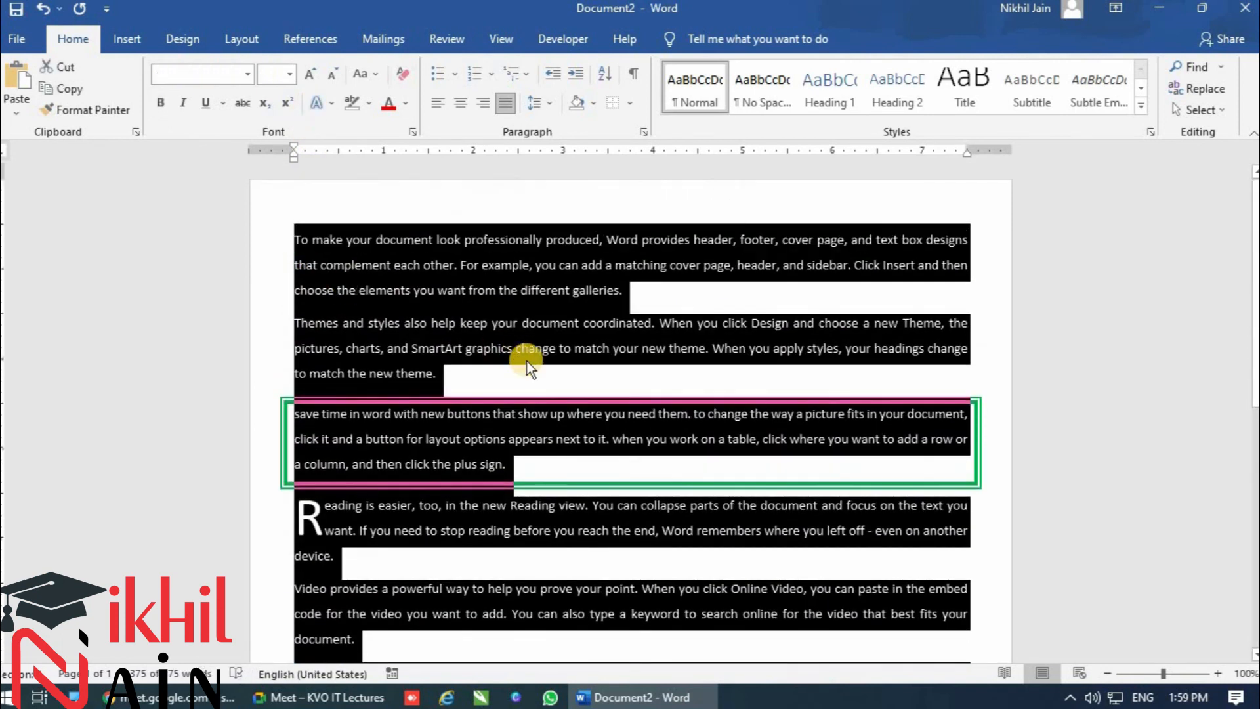
{"action": "scroll", "coordinate": [527, 361], "scroll_direction": "down", "scroll_amount": 6}
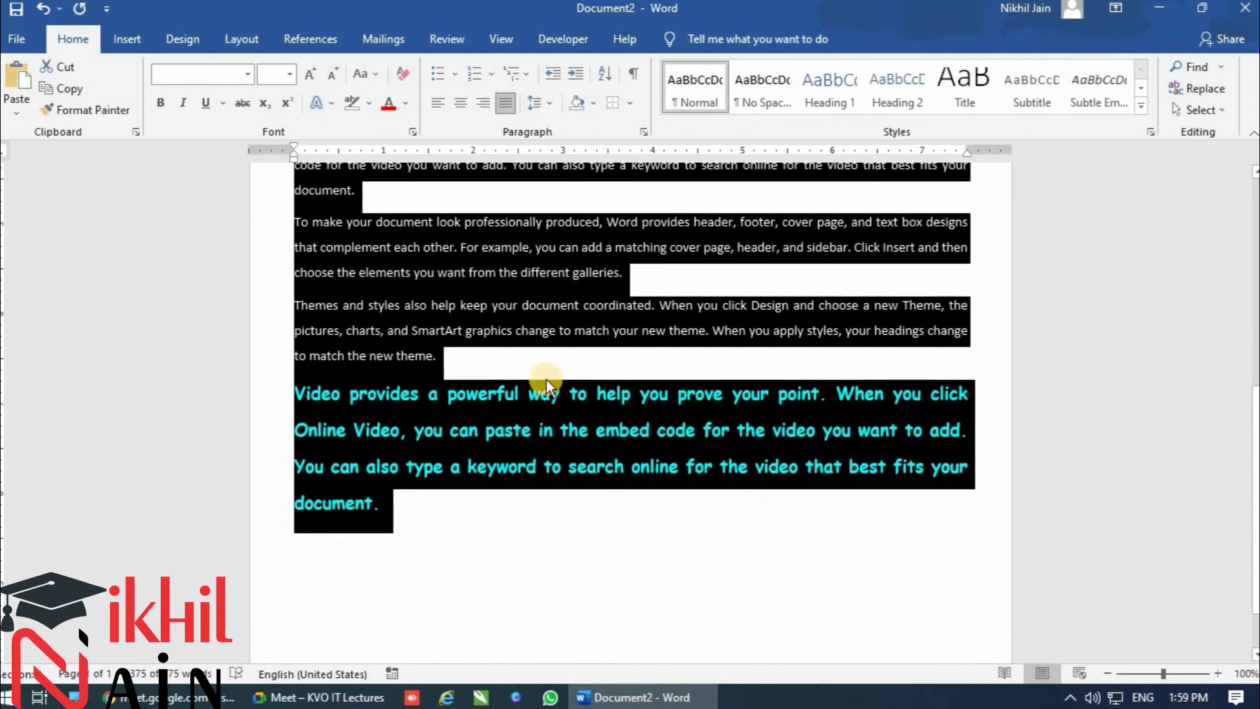
{"action": "scroll", "coordinate": [546, 384], "scroll_direction": "up", "scroll_amount": 6}
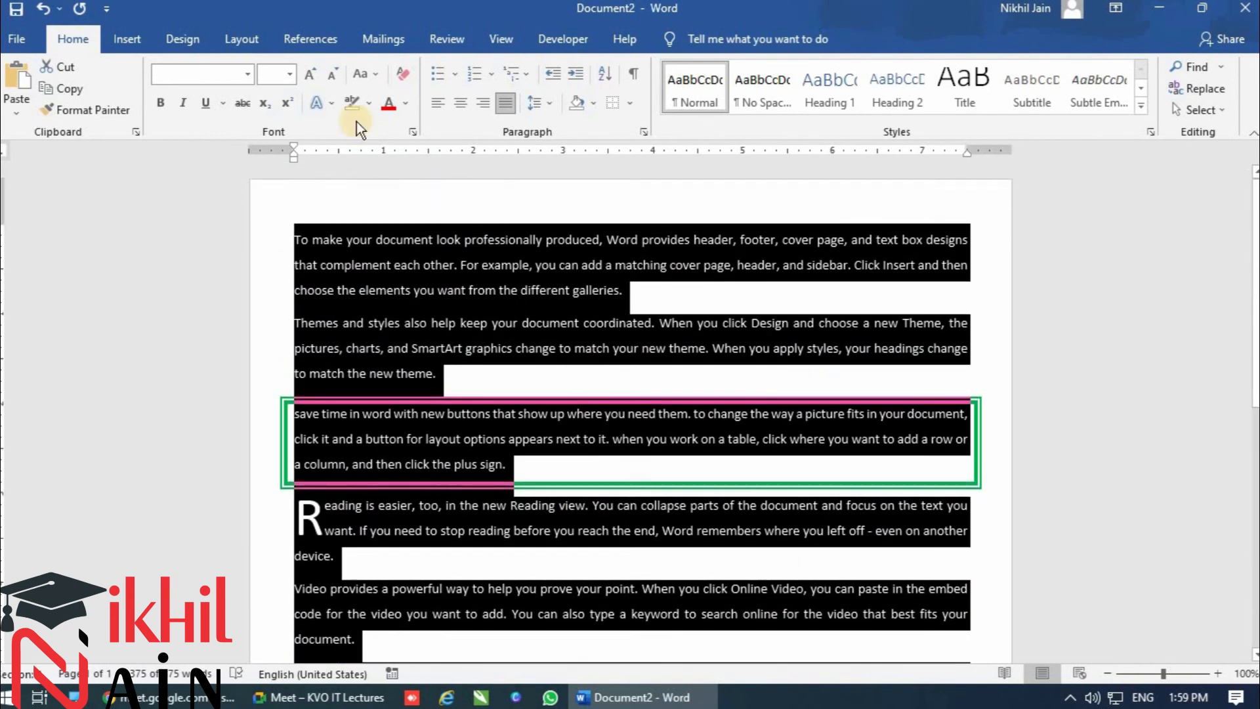
{"action": "left_click", "coordinate": [254, 39]}
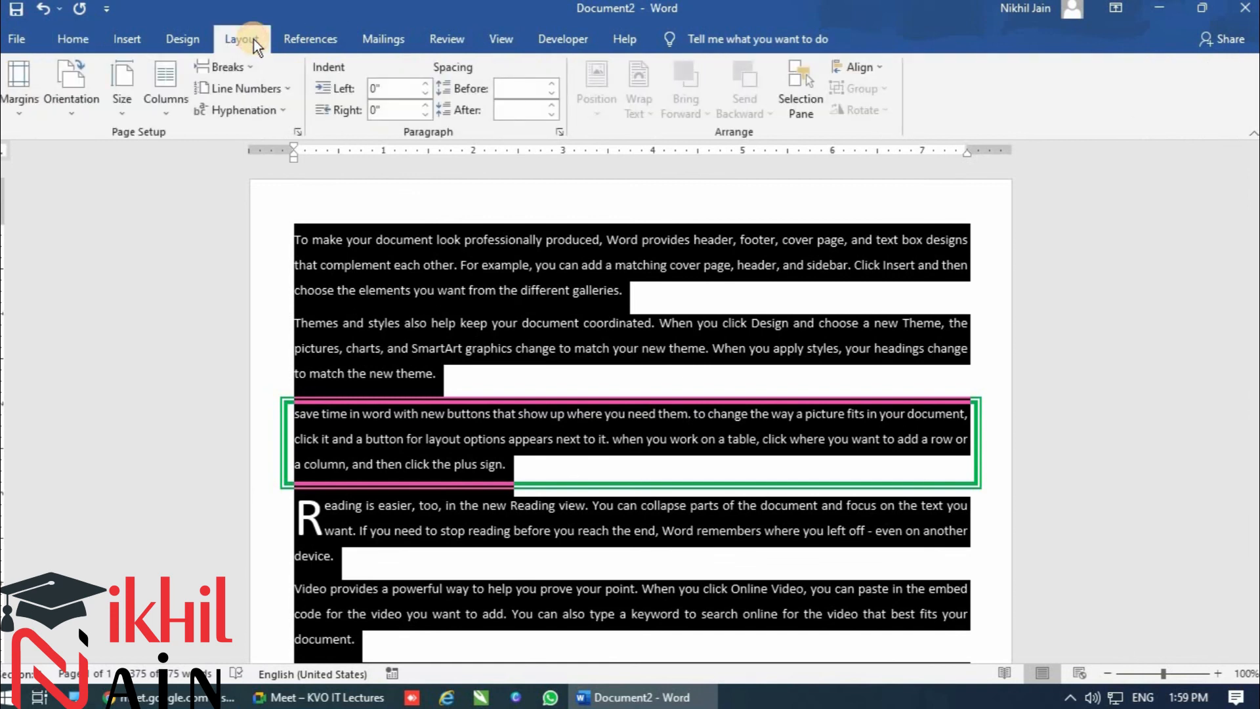
{"action": "left_click", "coordinate": [170, 105]}
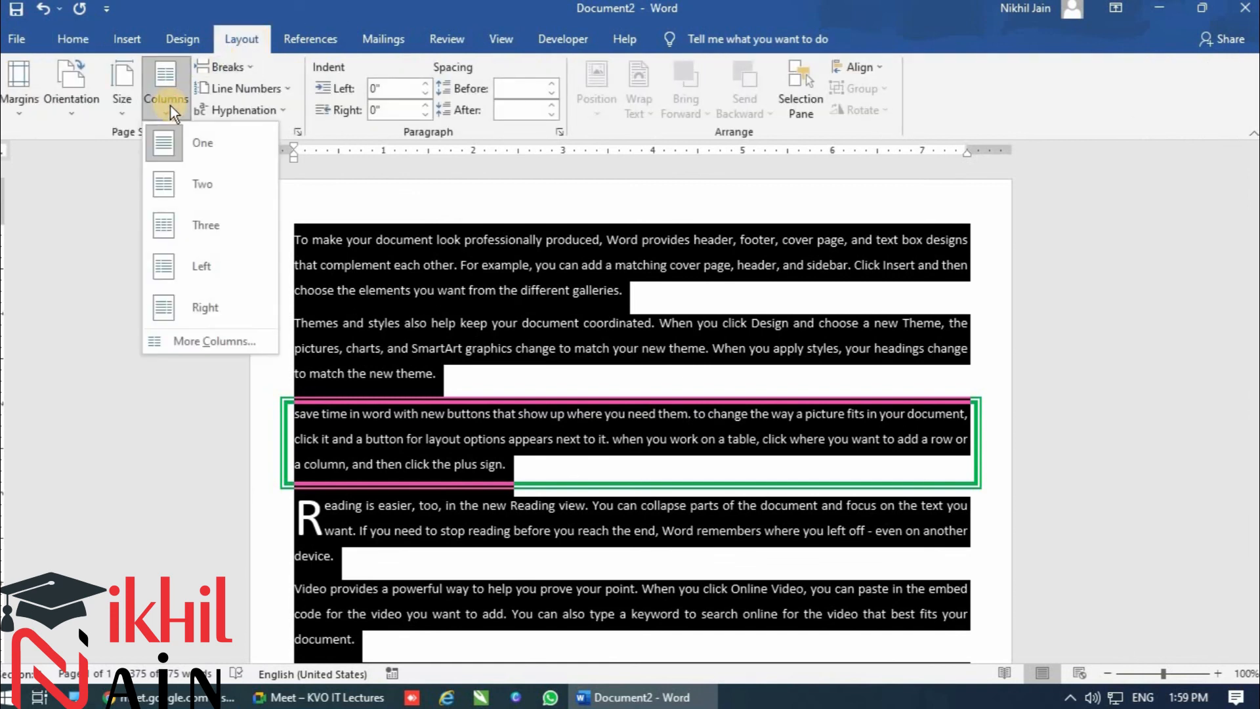
{"action": "left_click", "coordinate": [203, 186]}
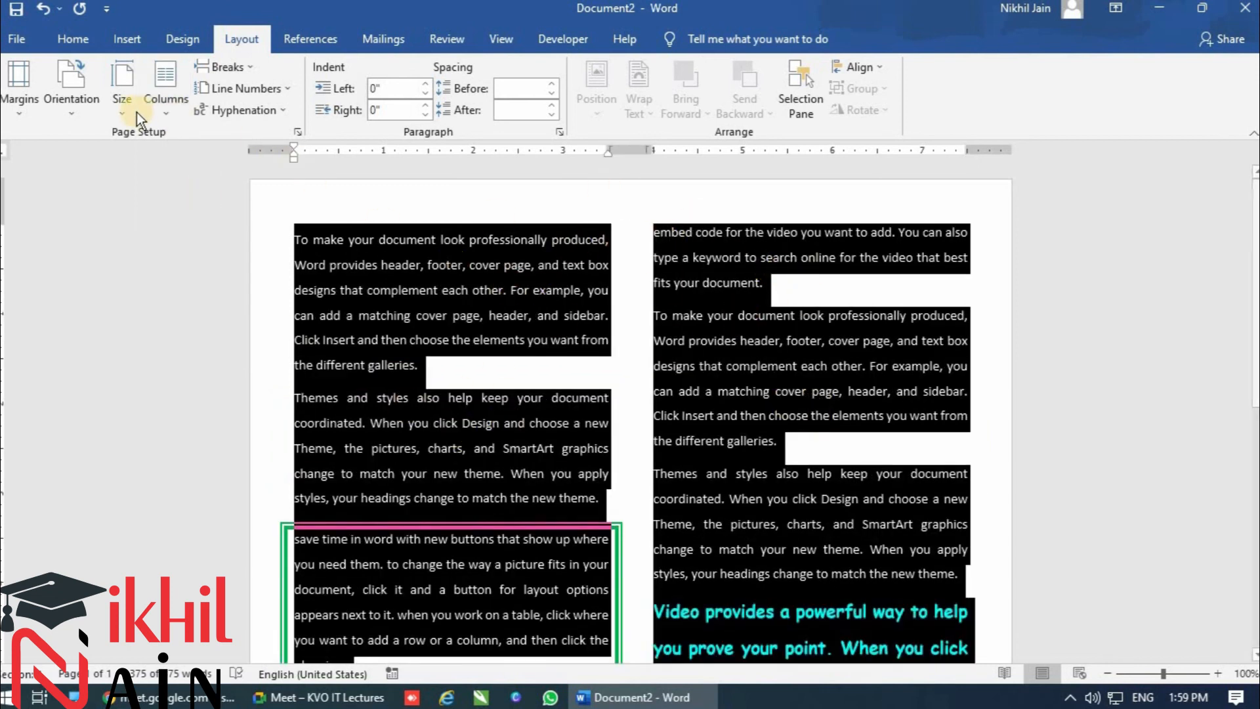
Set the number of columns to 3 for the selected text using the detailed column settings, then deselect the text.
{"action": "left_click", "coordinate": [176, 121]}
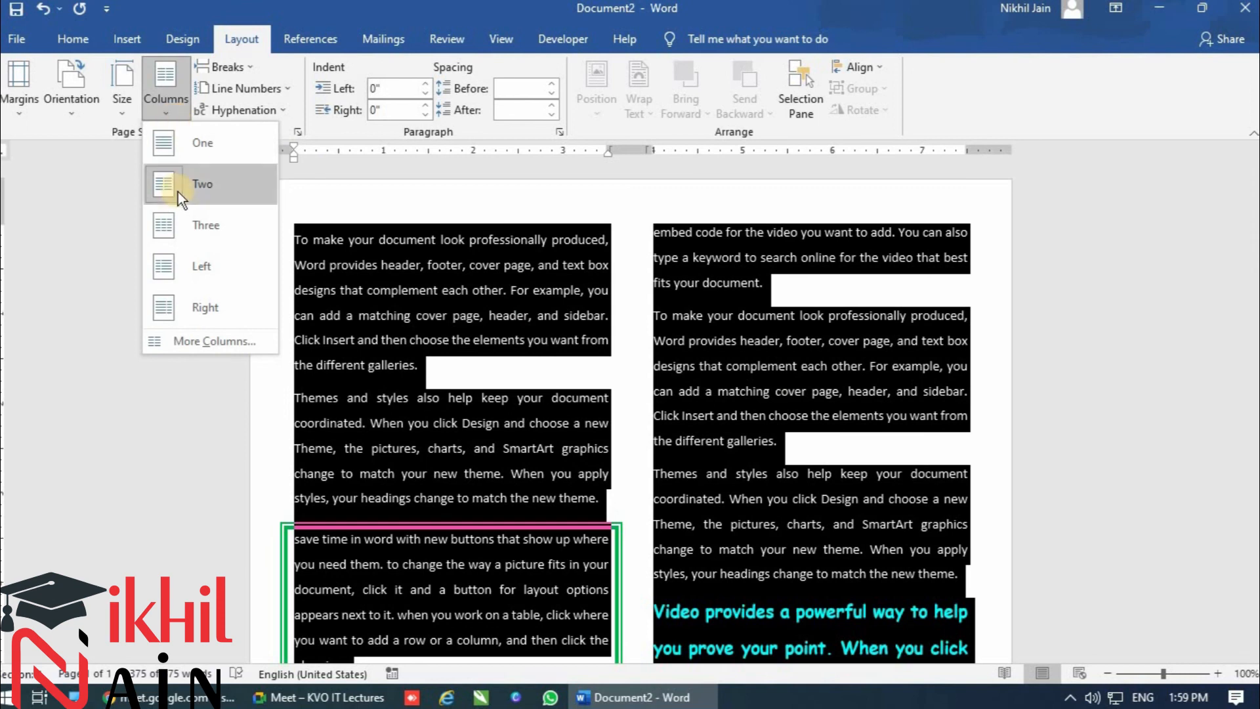
{"action": "left_click", "coordinate": [214, 342]}
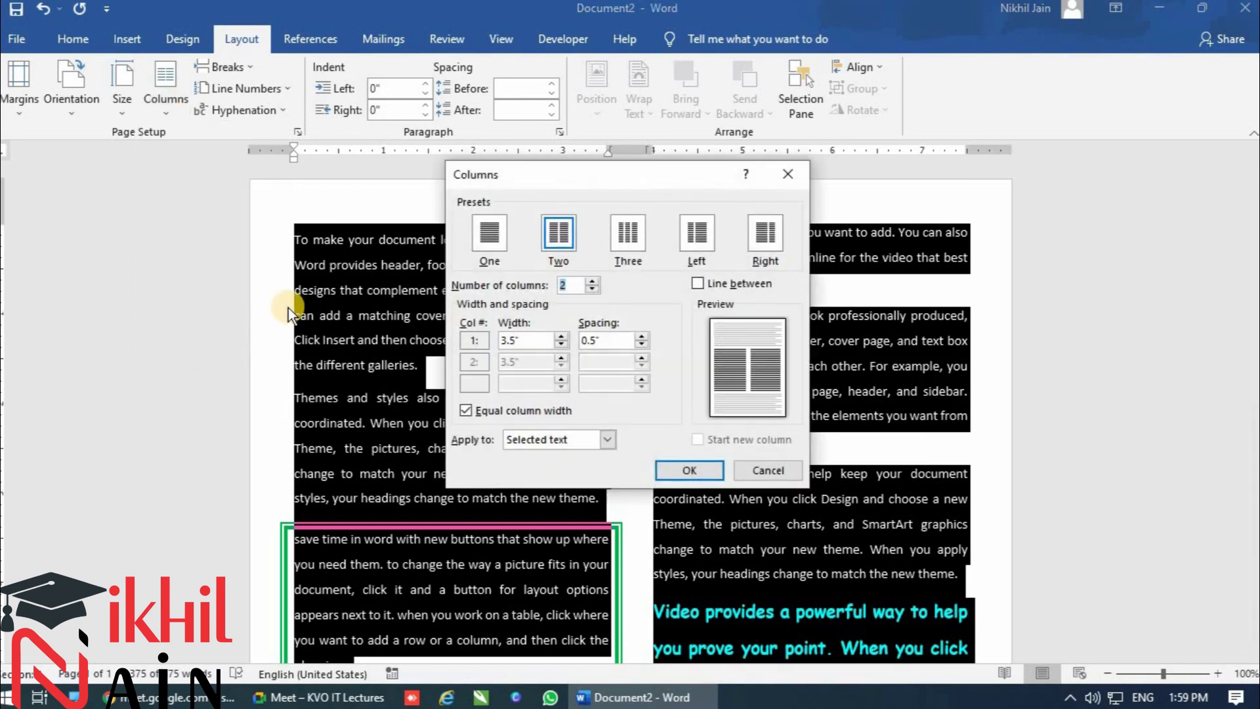
{"action": "left_click", "coordinate": [594, 281]}
{"action": "left_click", "coordinate": [686, 467]}
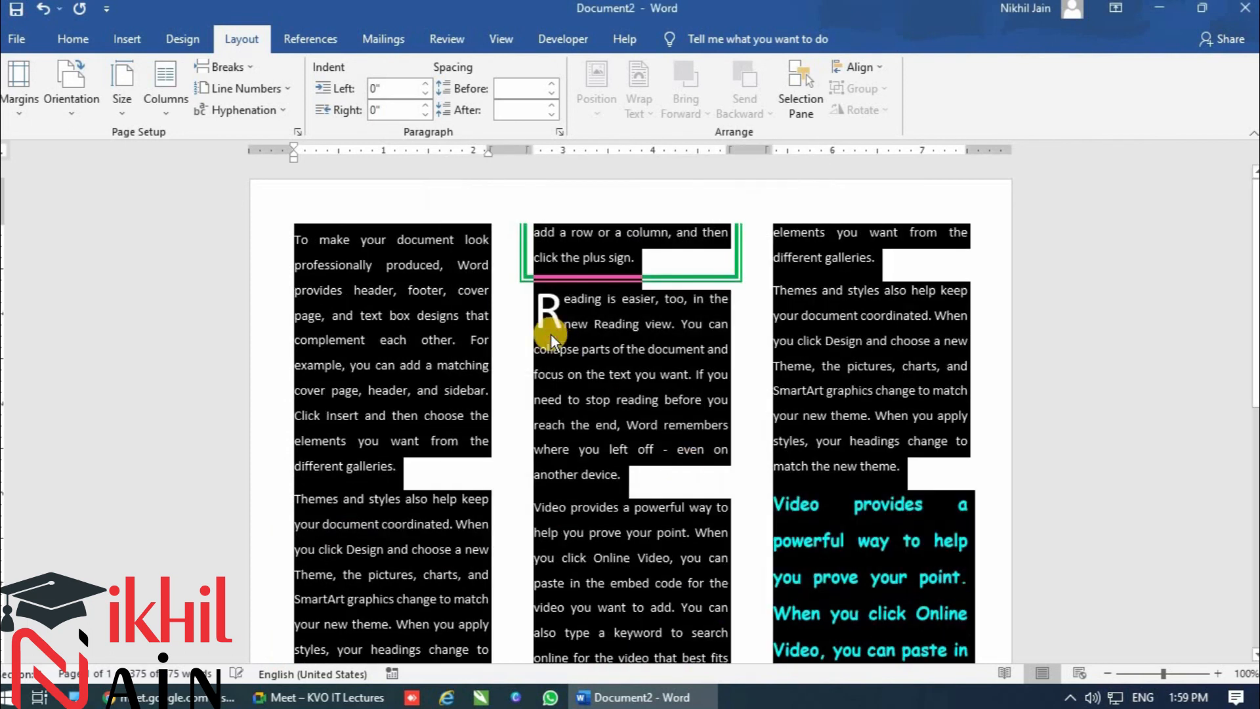
{"action": "left_click", "coordinate": [433, 378]}
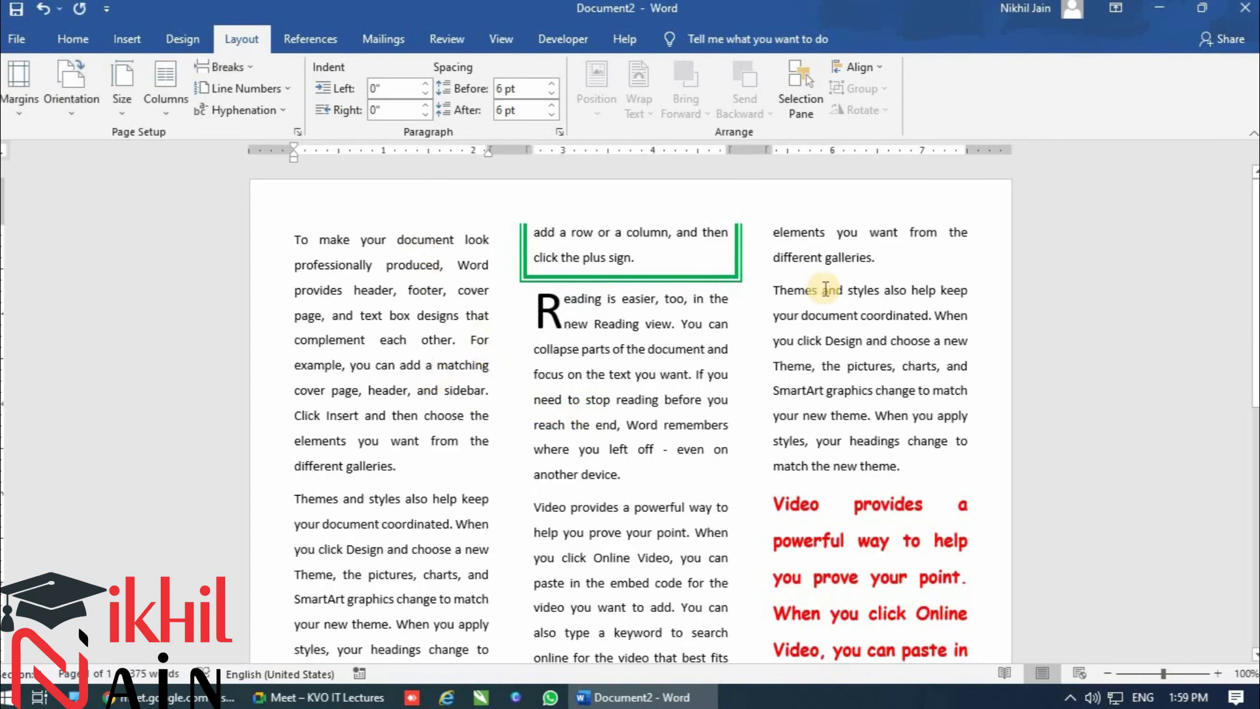
Examine how the text, including the green-bordered paragraph, flows from the end of each column to the start of the following one.
{"action": "scroll", "coordinate": [834, 249], "scroll_direction": "down", "scroll_amount": 5}
{"action": "scroll", "coordinate": [846, 313], "scroll_direction": "down", "scroll_amount": 3}
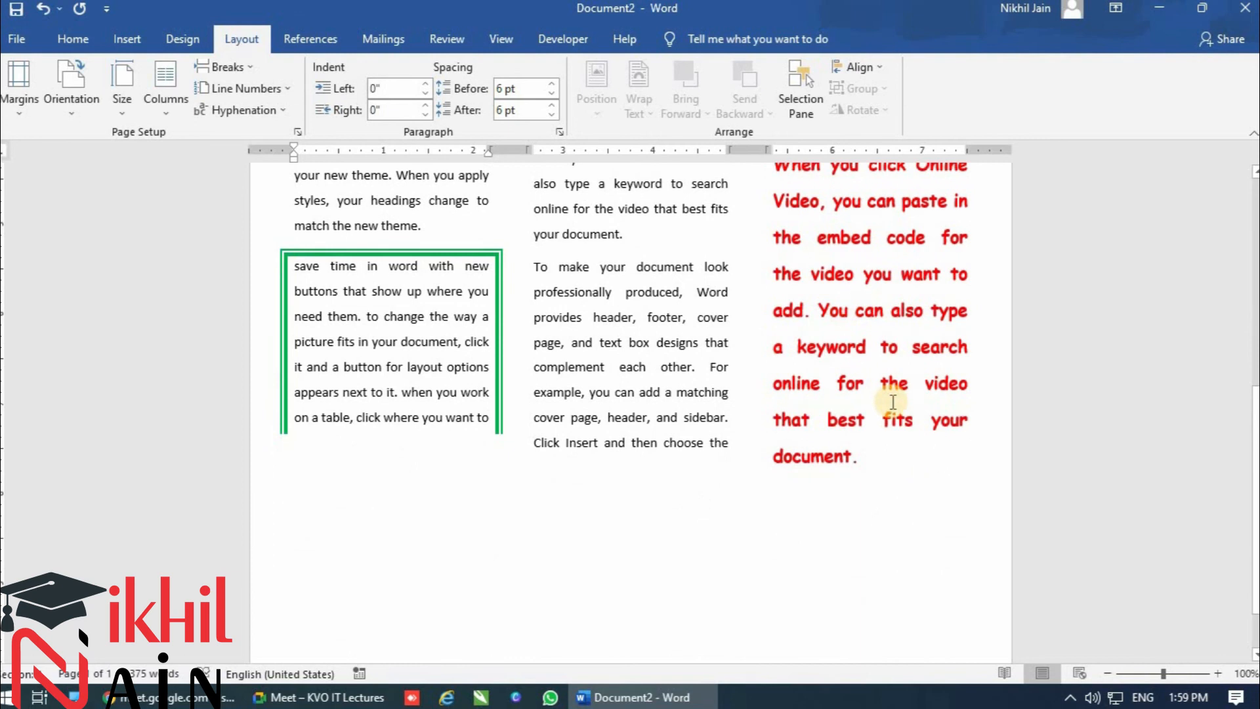
{"action": "scroll", "coordinate": [893, 402], "scroll_direction": "up", "scroll_amount": 3}
{"action": "scroll", "coordinate": [889, 392], "scroll_direction": "up", "scroll_amount": 5}
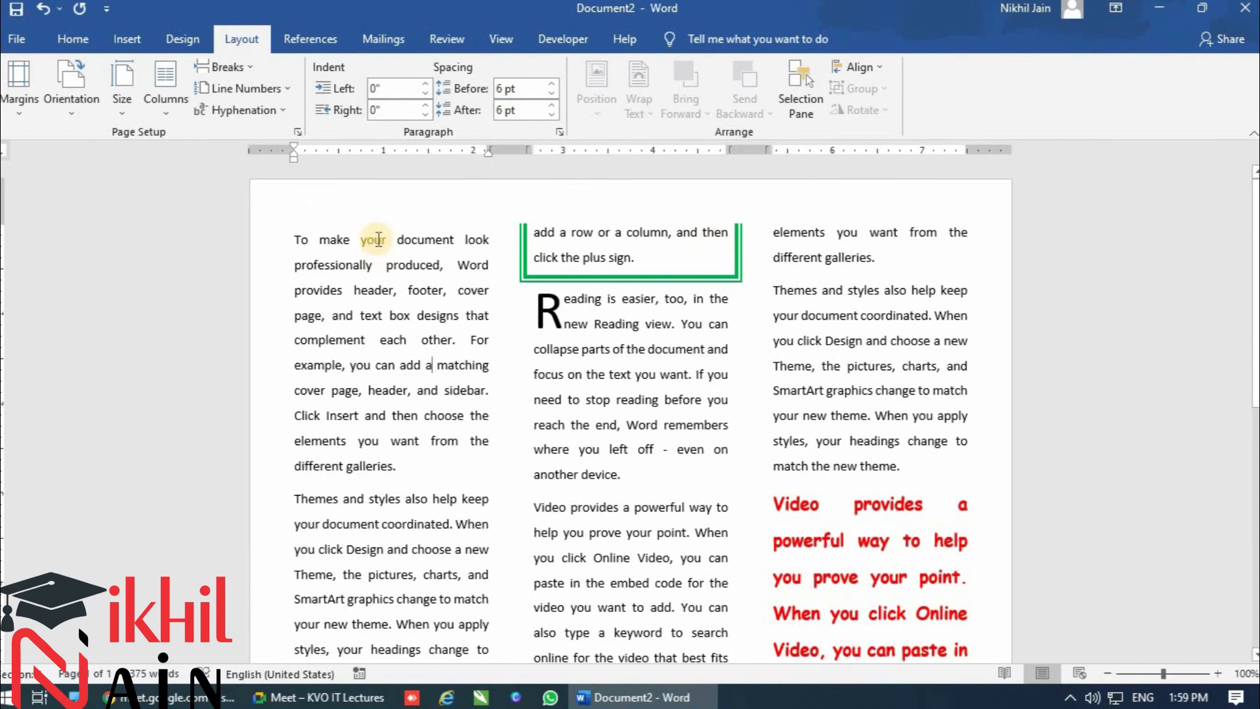
{"action": "scroll", "coordinate": [376, 315], "scroll_direction": "down", "scroll_amount": 8}
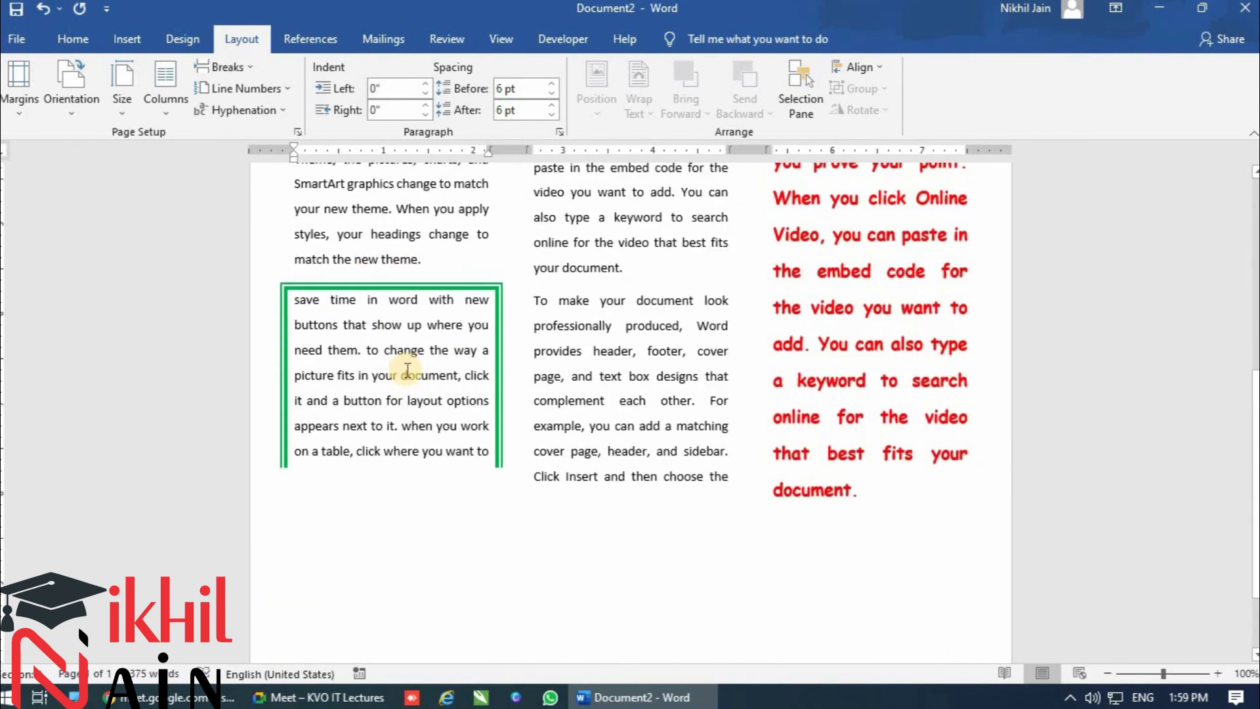
{"action": "scroll", "coordinate": [407, 371], "scroll_direction": "down", "scroll_amount": 1}
{"action": "left_click", "coordinate": [401, 417]}
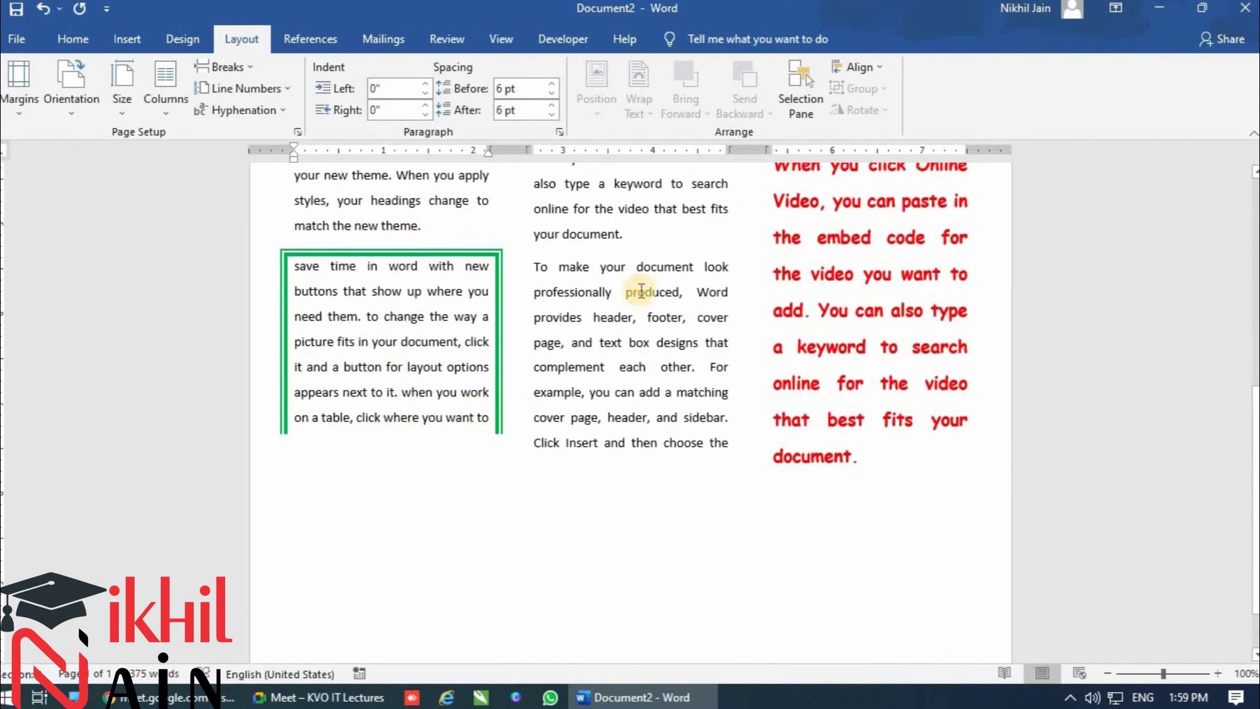
{"action": "scroll", "coordinate": [620, 263], "scroll_direction": "up", "scroll_amount": 9}
{"action": "left_click", "coordinate": [538, 233]}
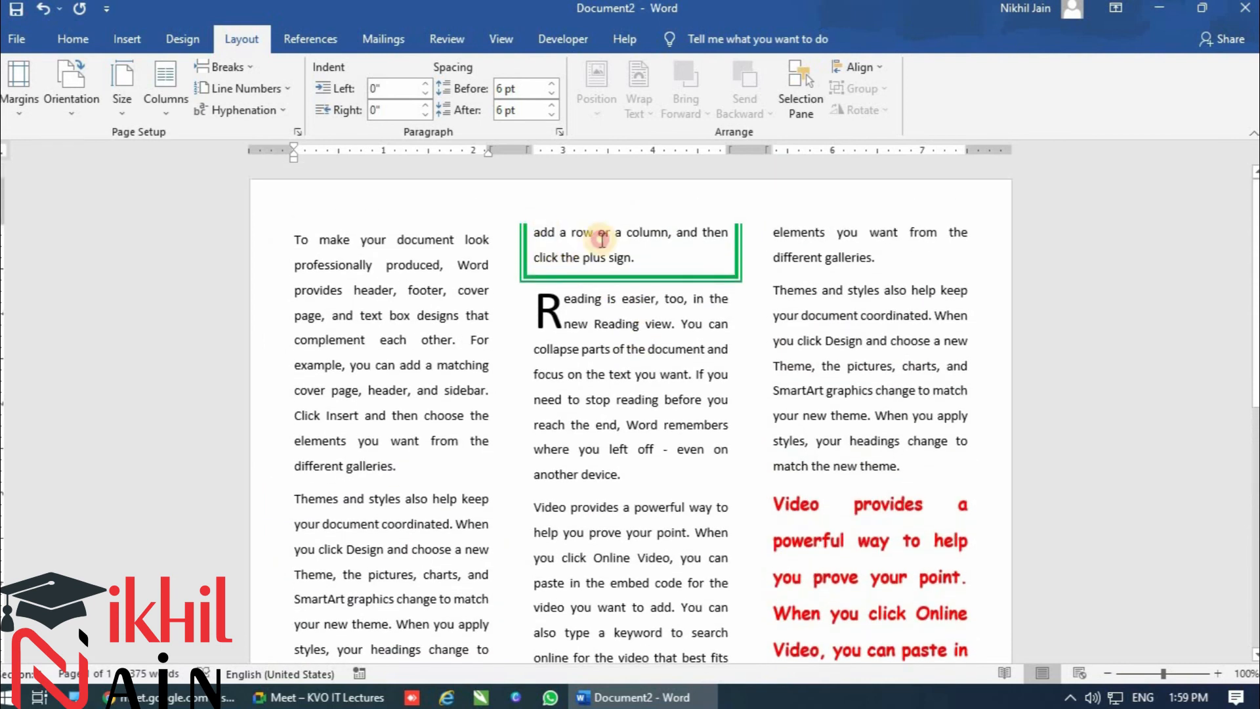
{"action": "left_click", "coordinate": [688, 237]}
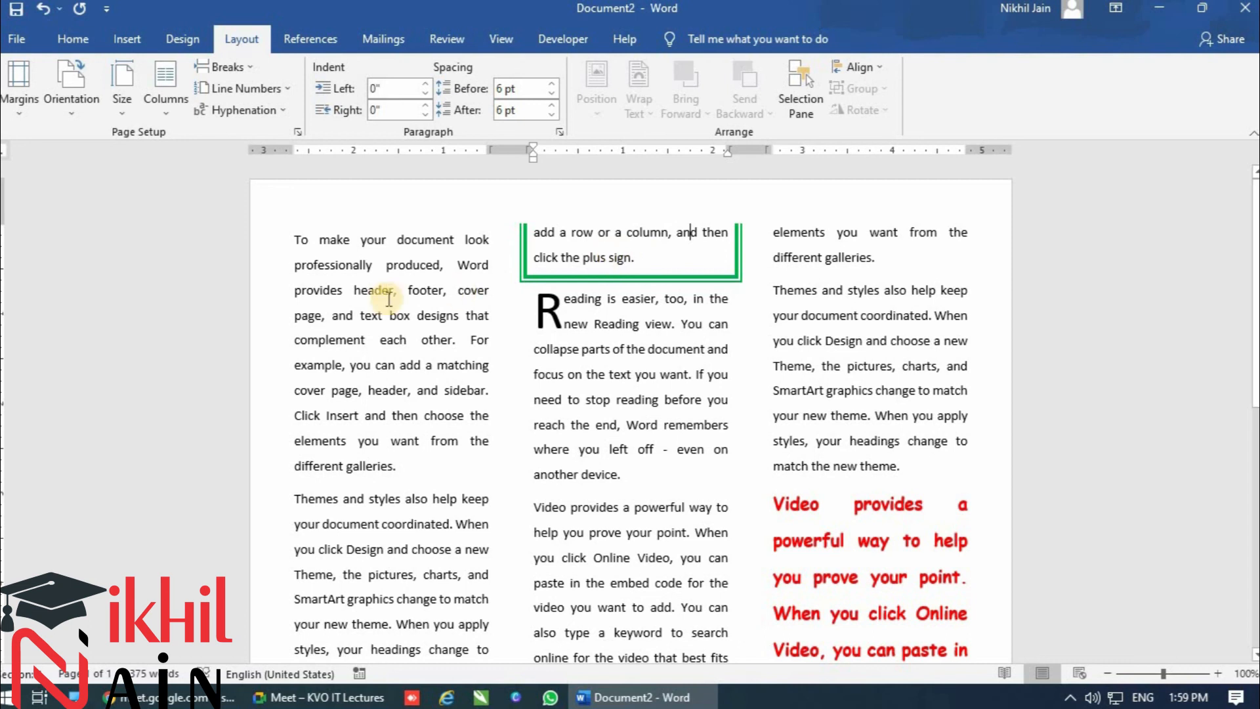
{"action": "scroll", "coordinate": [340, 417], "scroll_direction": "down", "scroll_amount": 4}
{"action": "scroll", "coordinate": [495, 500], "scroll_direction": "down", "scroll_amount": 5}
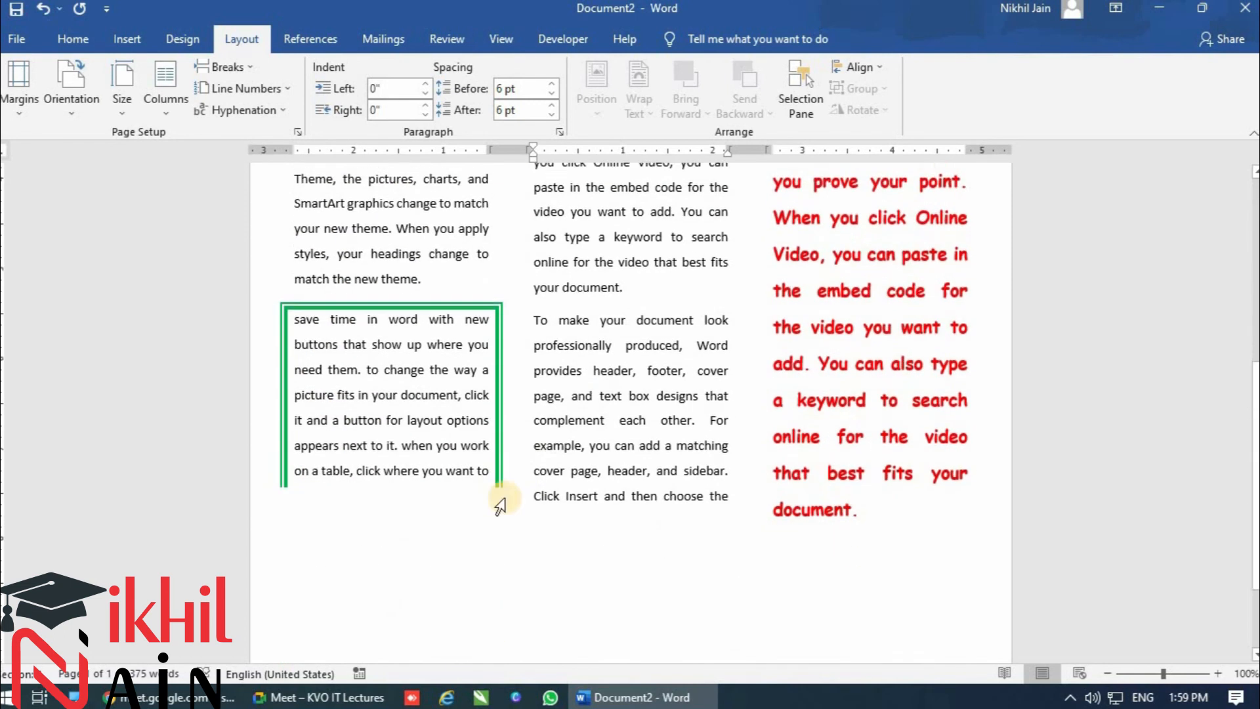
{"action": "scroll", "coordinate": [641, 262], "scroll_direction": "up", "scroll_amount": 9}
{"action": "scroll", "coordinate": [640, 459], "scroll_direction": "down", "scroll_amount": 9}
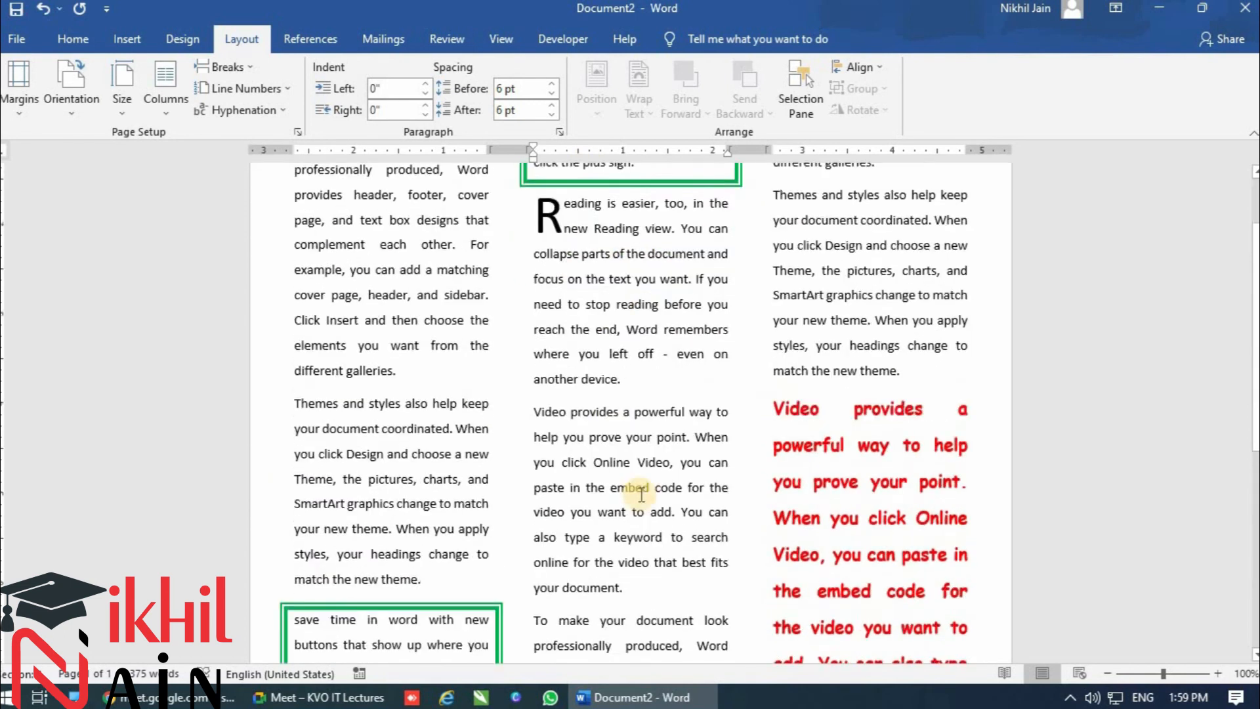
{"action": "scroll", "coordinate": [653, 549], "scroll_direction": "up", "scroll_amount": 9}
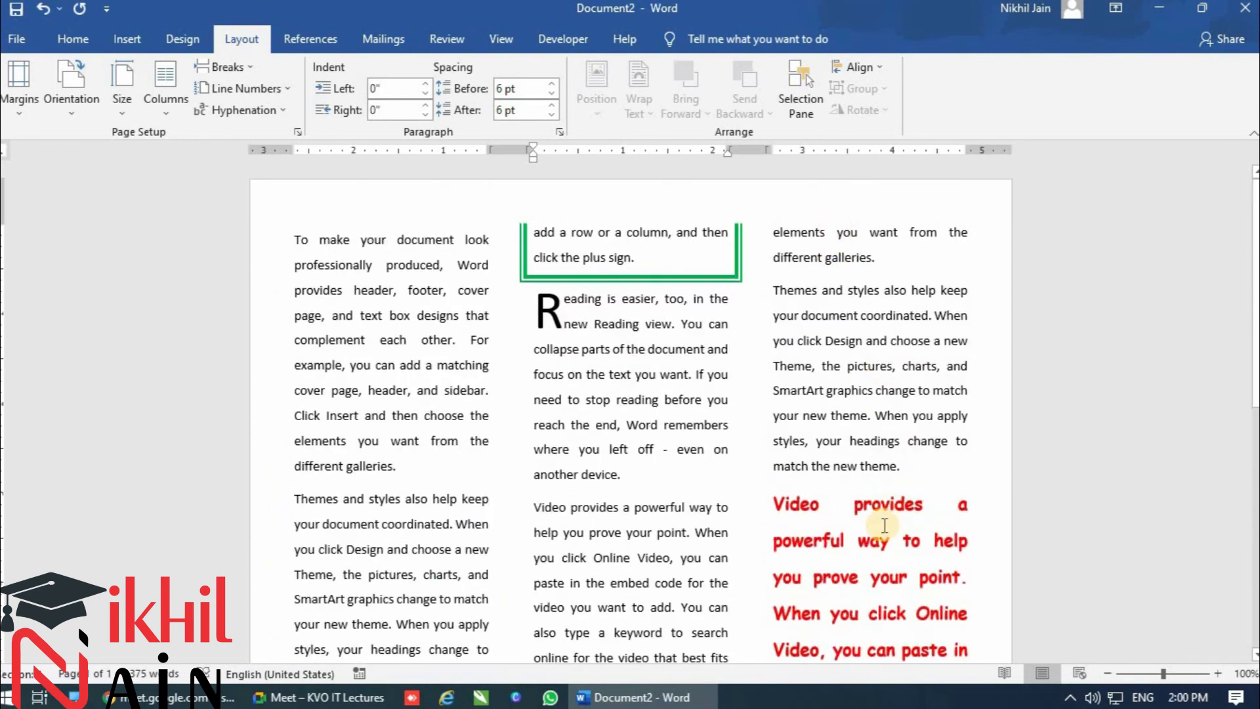
{"action": "scroll", "coordinate": [900, 528], "scroll_direction": "down", "scroll_amount": 8}
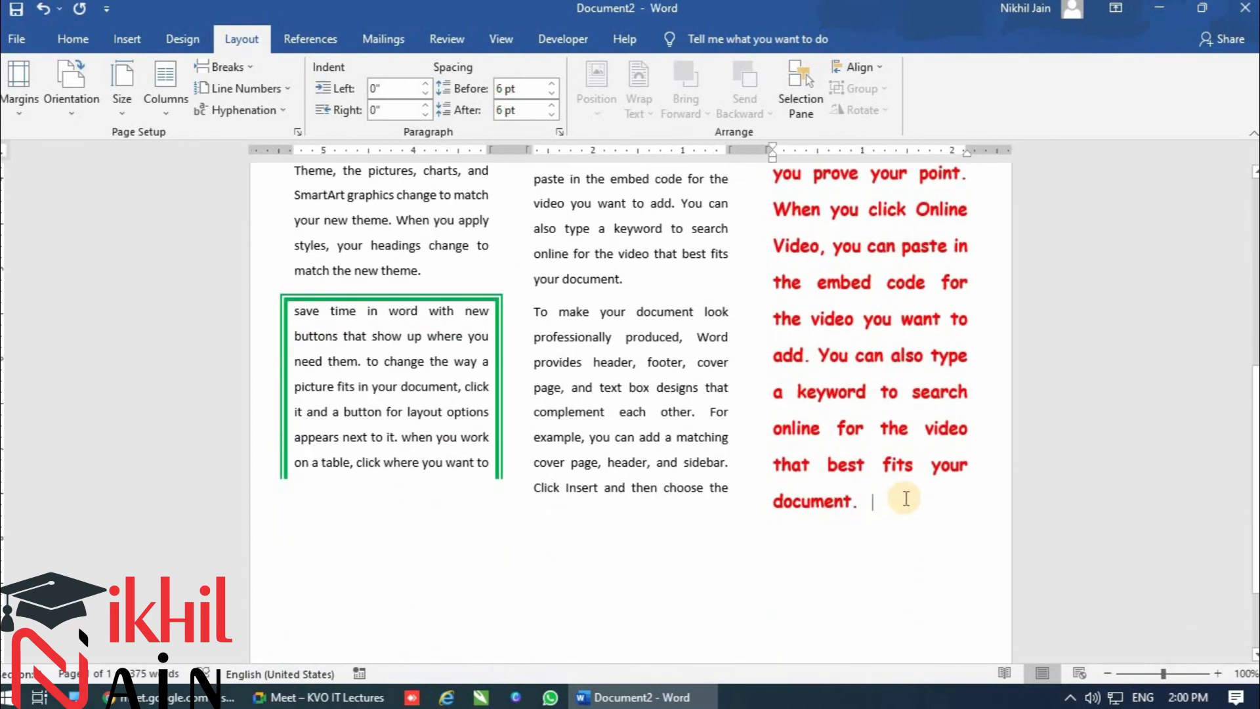
{"action": "scroll", "coordinate": [749, 491], "scroll_direction": "up", "scroll_amount": 8}
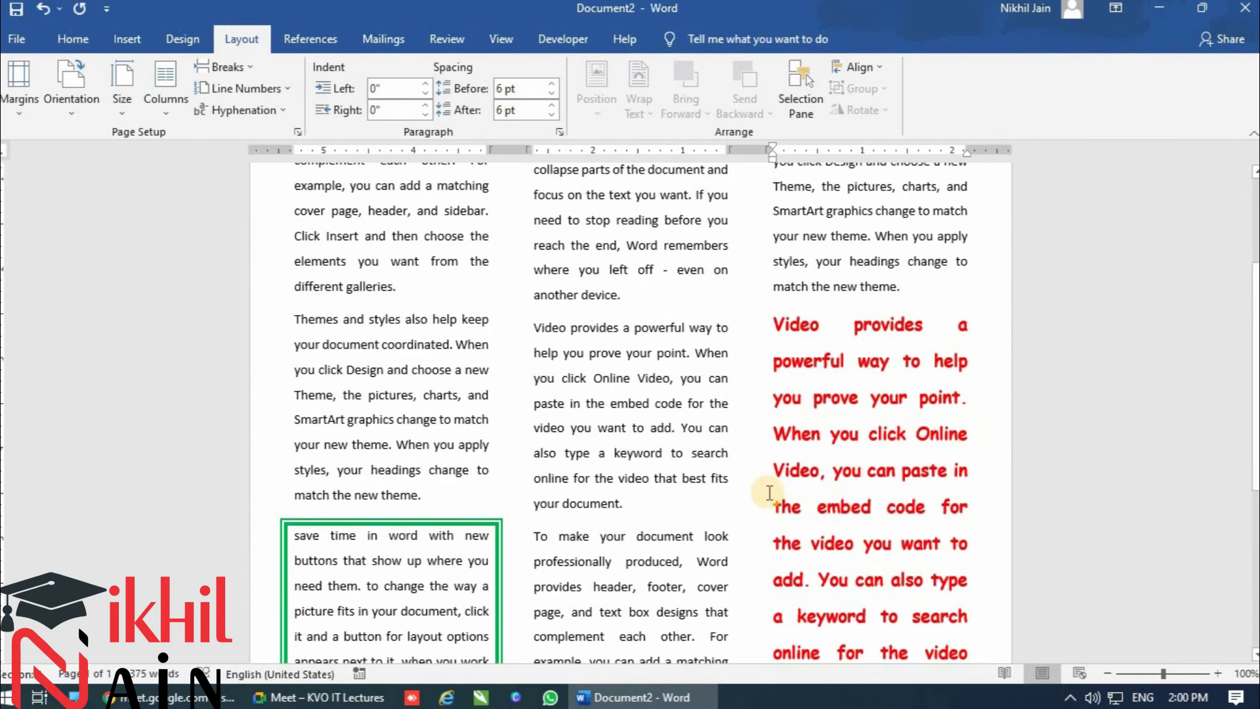